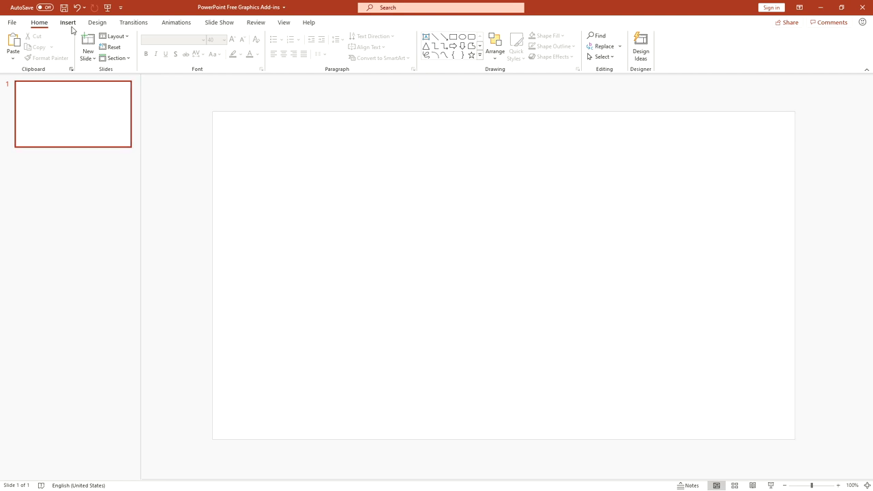
- Open the Office Add-ins store through Insert > Get Add-ins
click(69, 23)
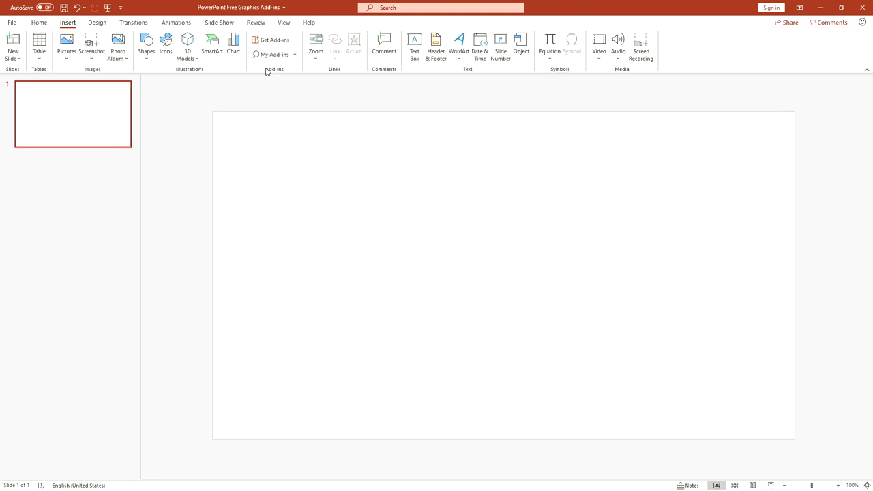
click(270, 40)
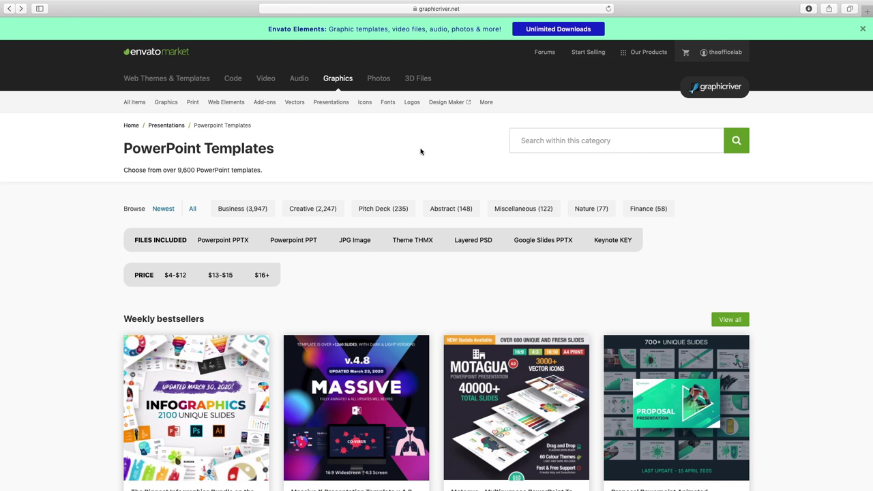
- Open the Massive X Presentation Template page from Weekly bestsellers and browse it
scroll(421, 152, down, 5)
click(356, 197)
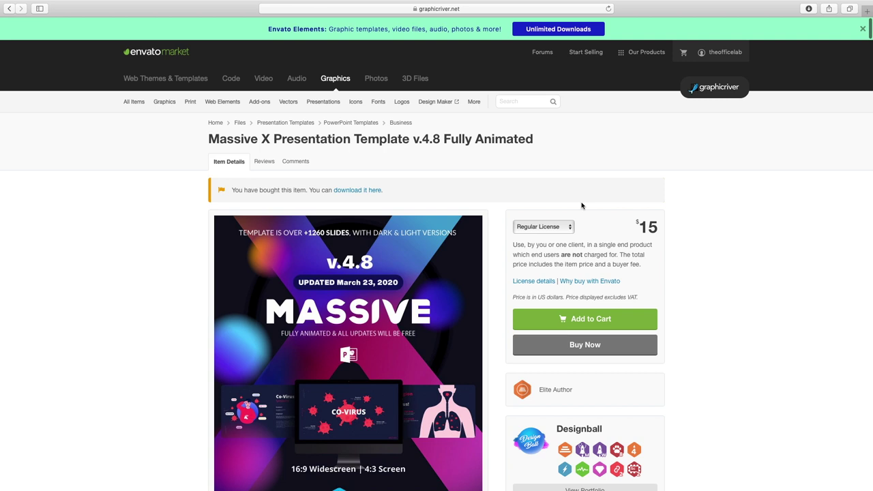
scroll(582, 205, down, 5)
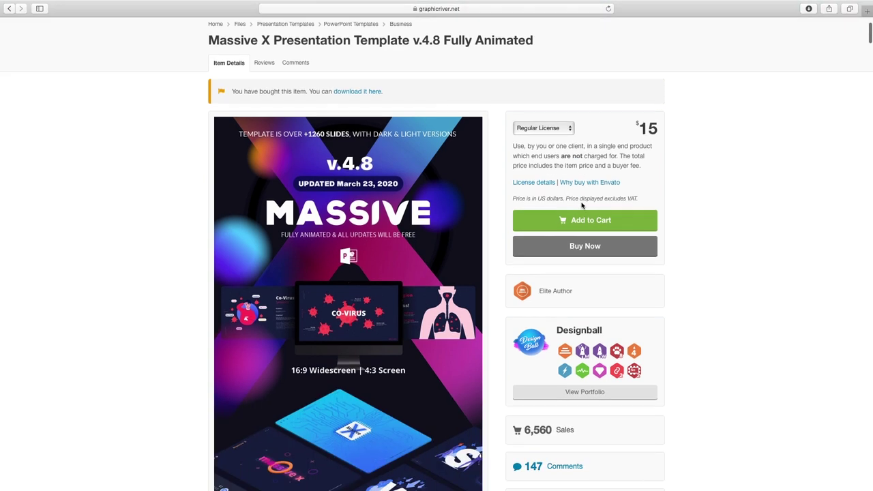
scroll(582, 205, down, 1)
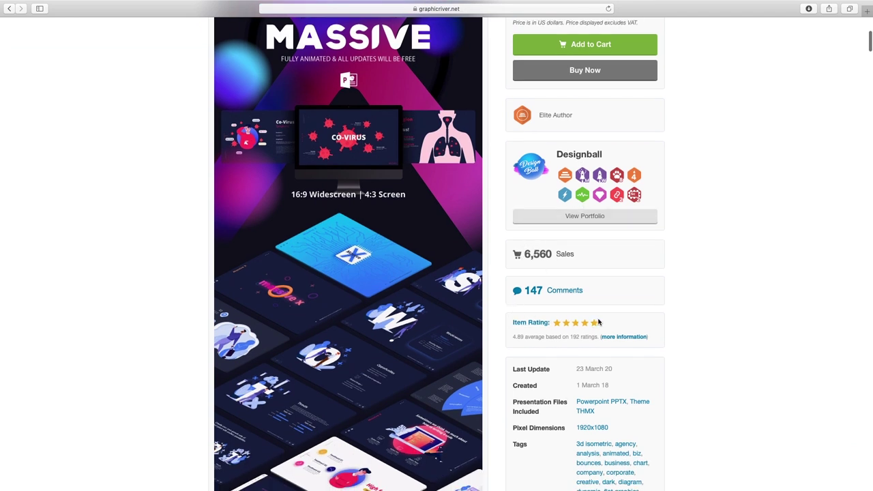
scroll(581, 319, up, 6)
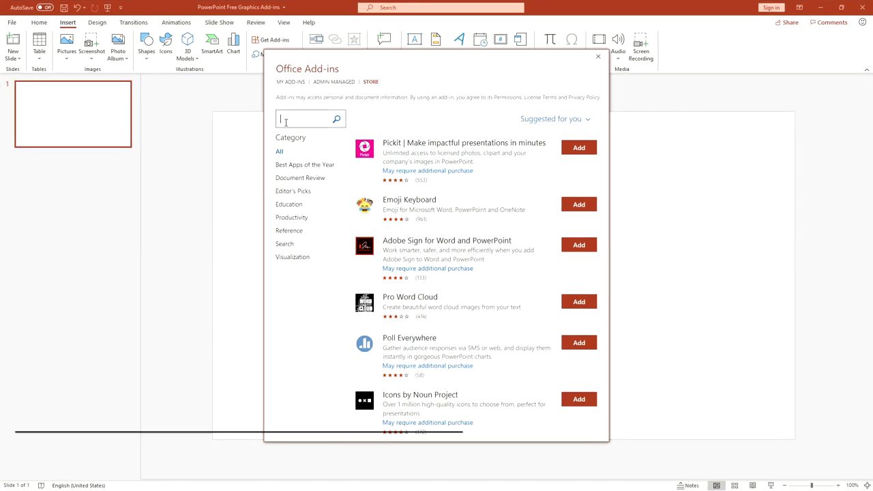
- Search the store for Pexels and install the Pexels - Free Stock Photos add-in, accepting its terms
text(Pexels)
key(Return)
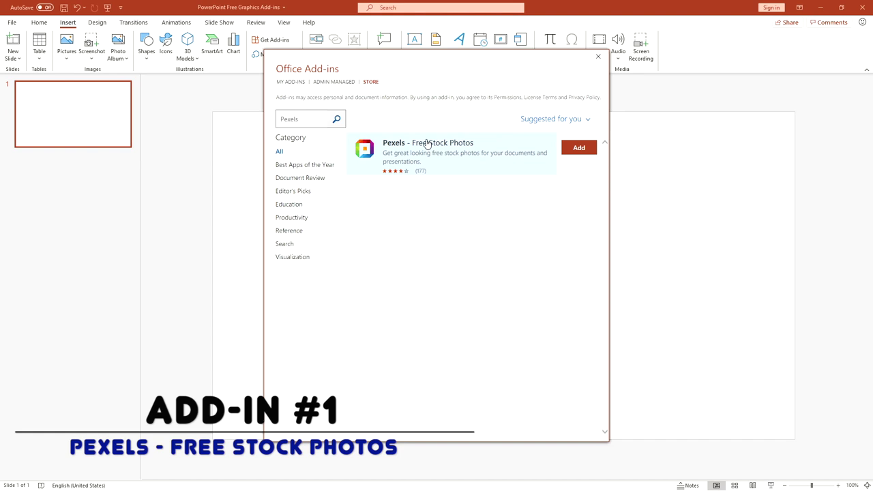
click(448, 157)
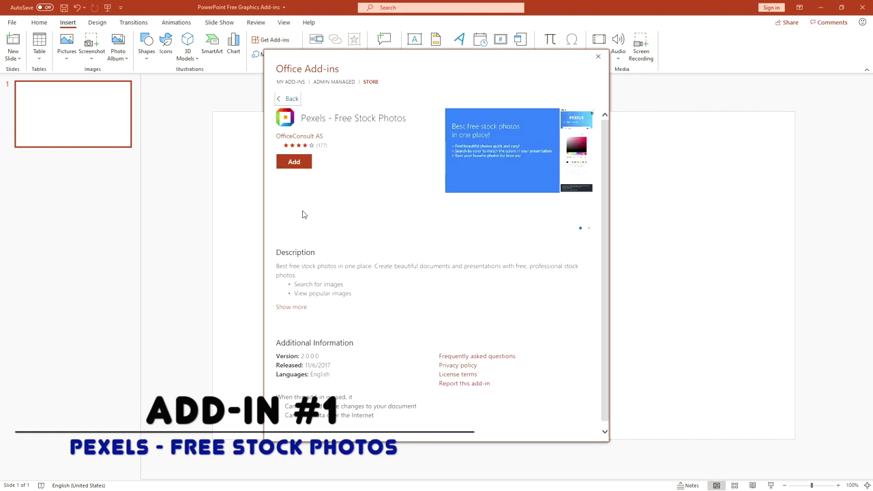
click(292, 162)
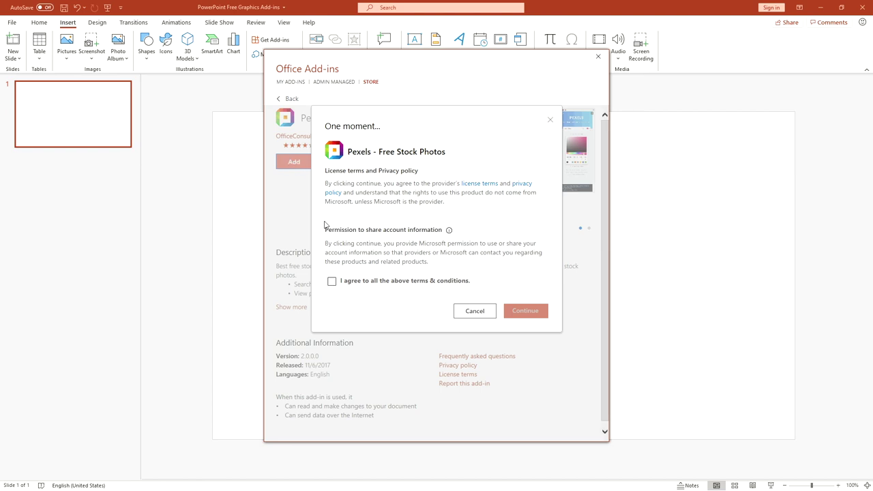
click(331, 281)
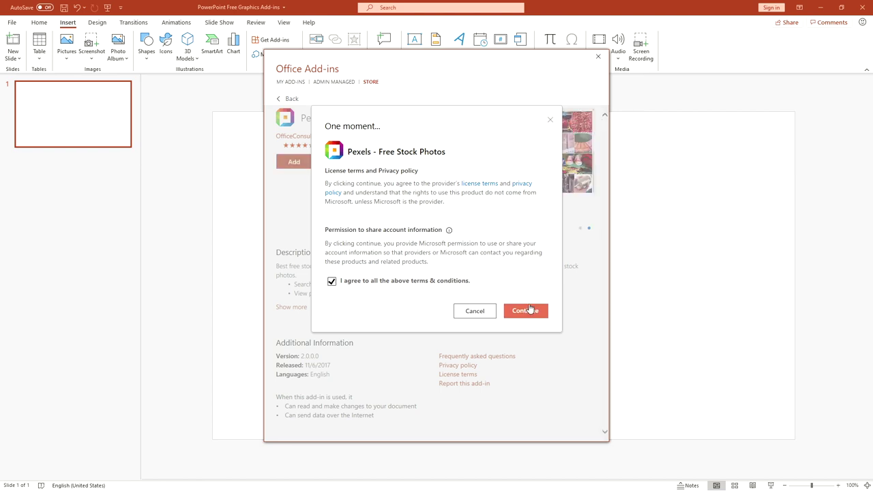
click(528, 311)
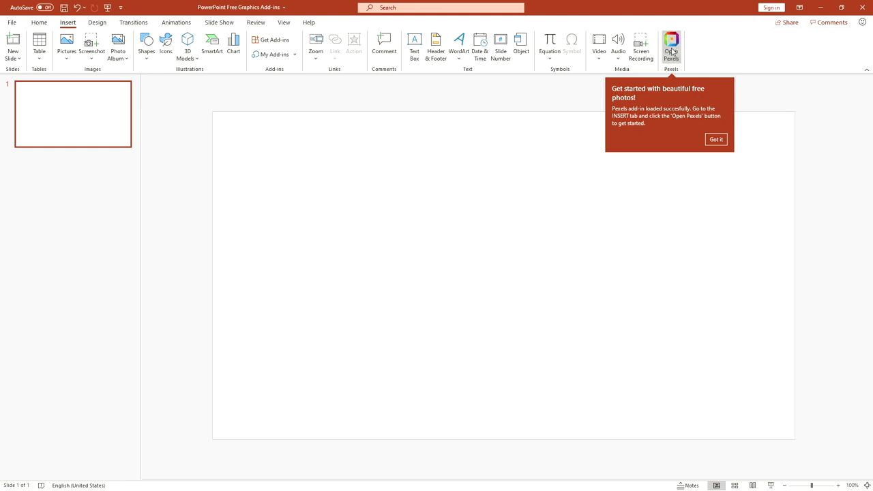
- Open the Pexels pane, widen it and search for city photos
click(716, 140)
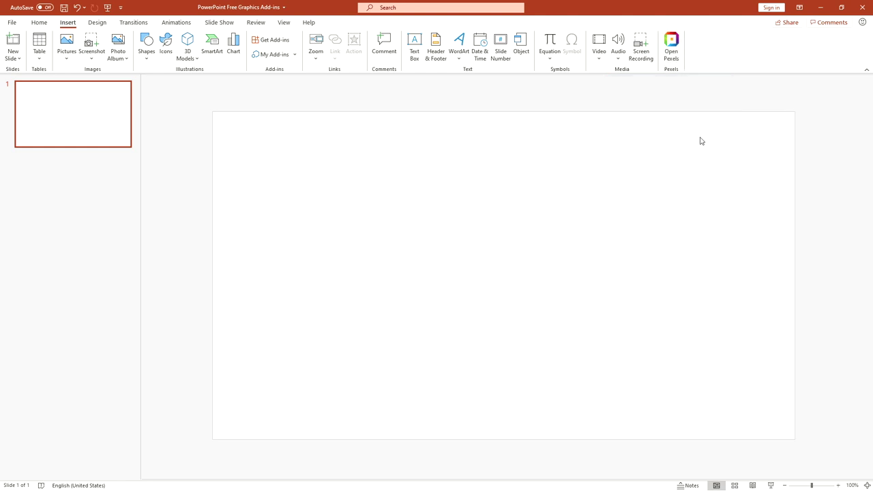
click(673, 51)
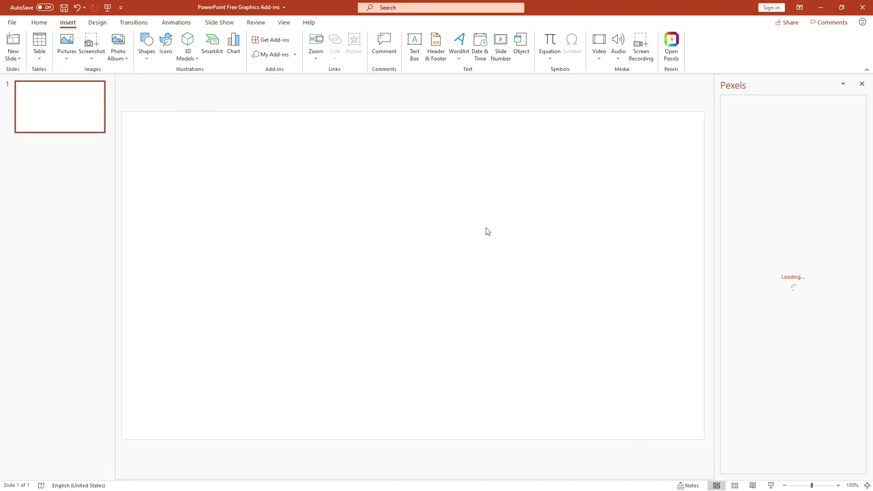
drag(716, 254, 600, 248)
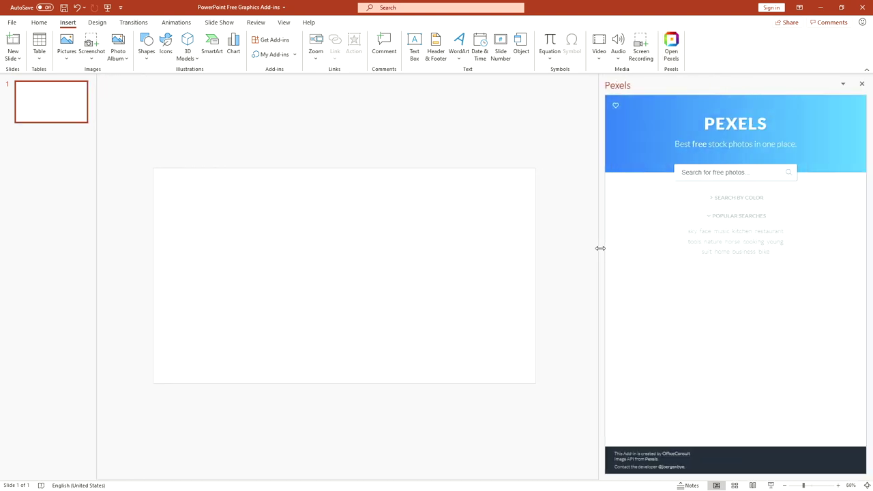
click(696, 172)
text(c)
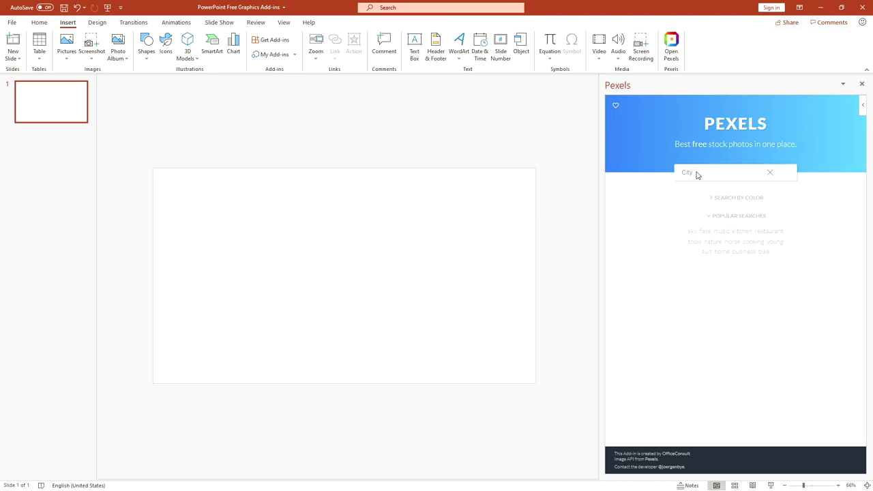
text(ity)
key(Return)
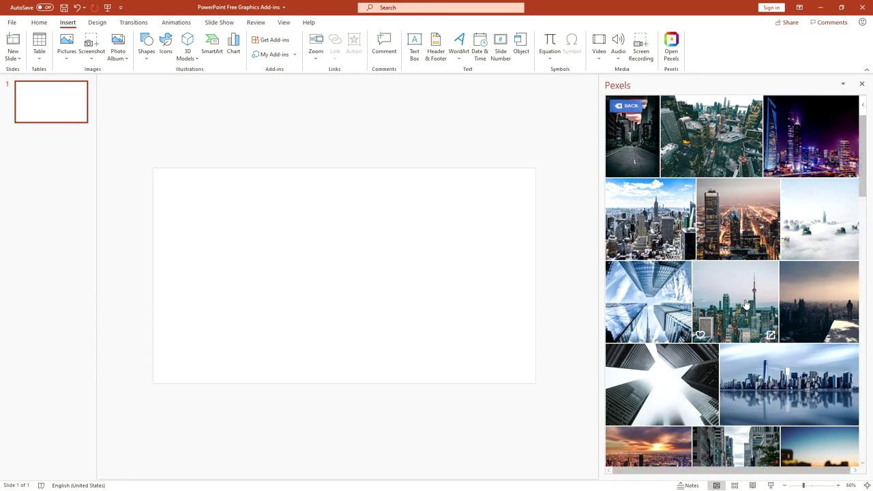
- Insert the reflected skyline, sunset city and night traffic photos in a diagonal three-photo layout
scroll(770, 243, down, 3)
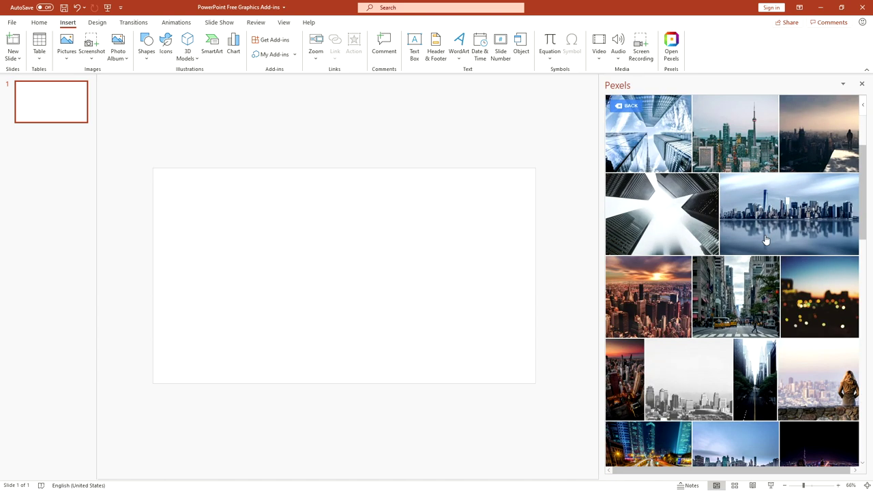
click(793, 214)
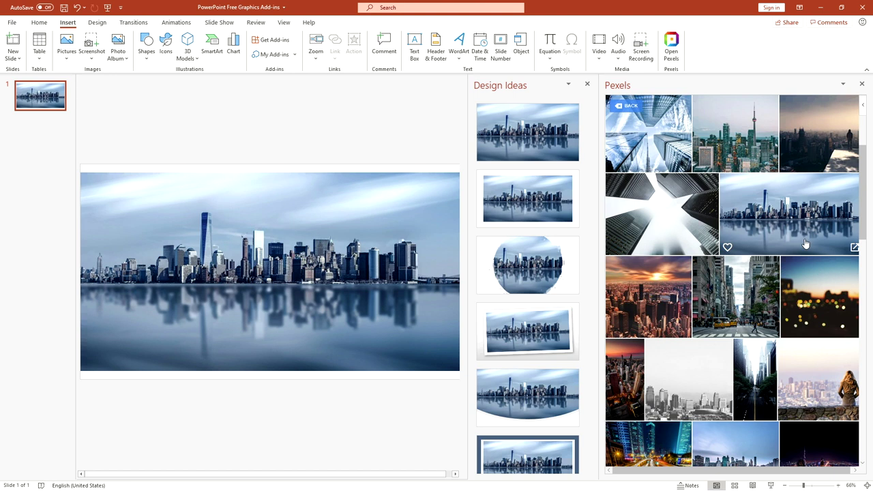
click(667, 321)
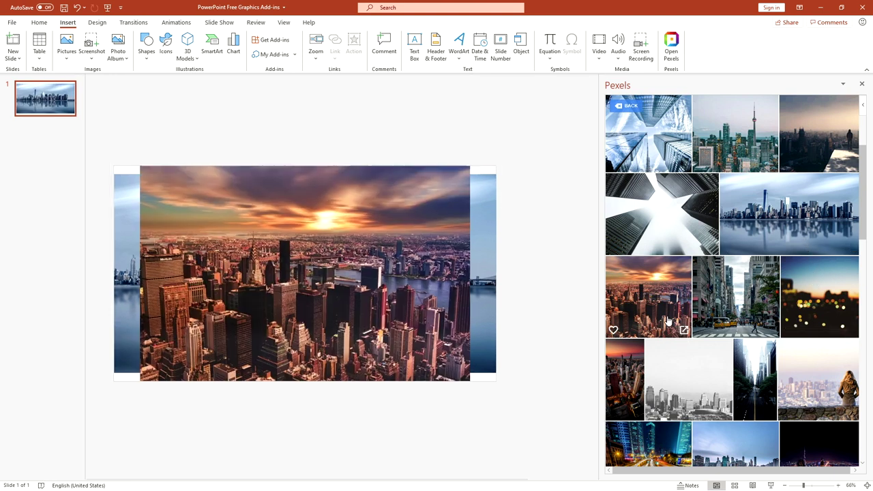
scroll(663, 311, down, 3)
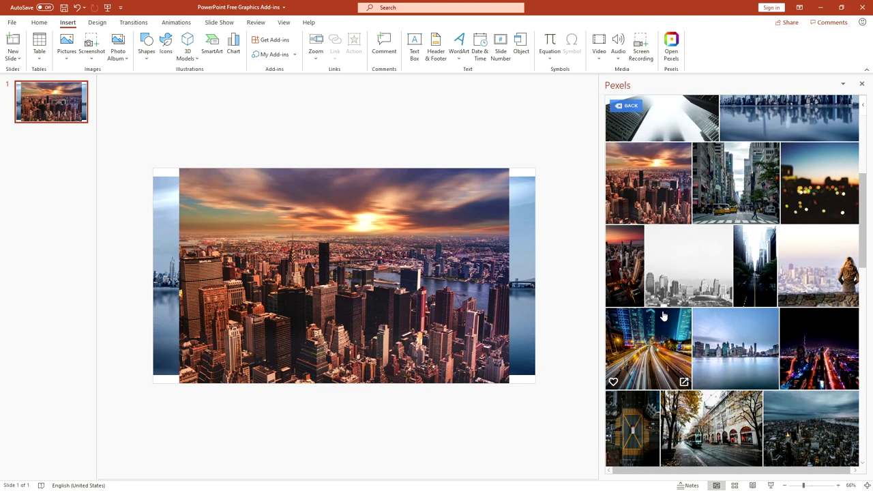
click(662, 301)
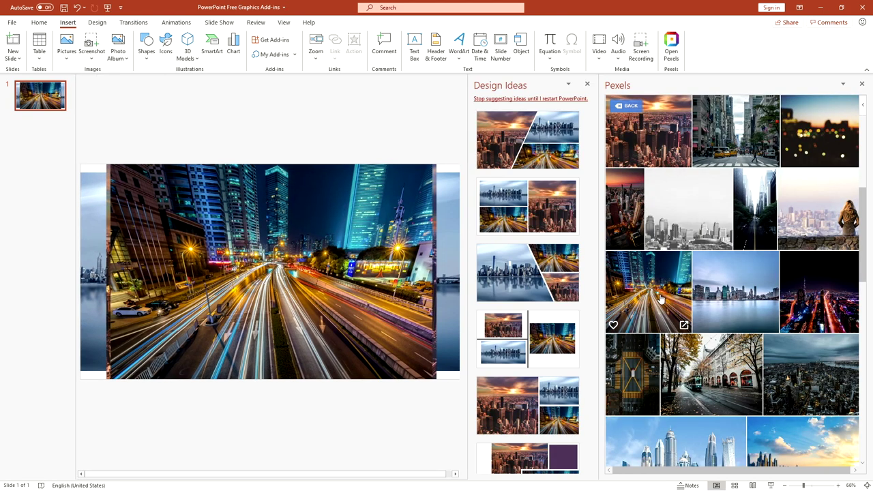
scroll(531, 358, down, 1)
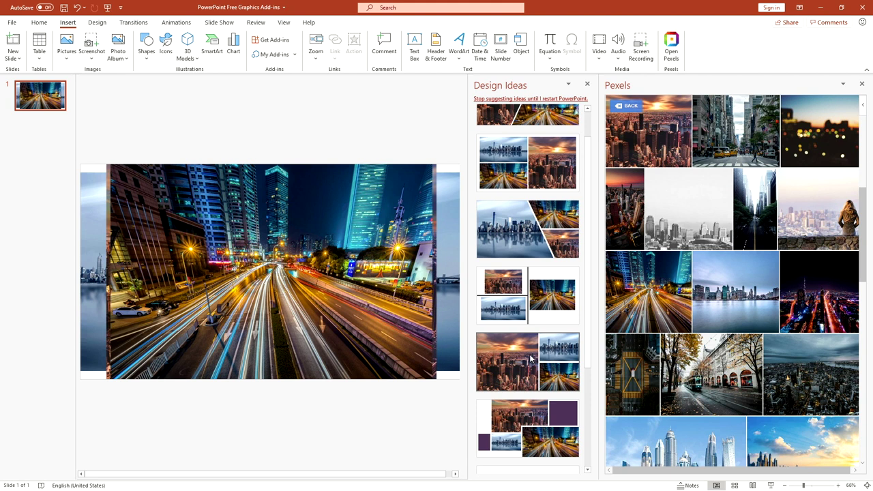
click(538, 239)
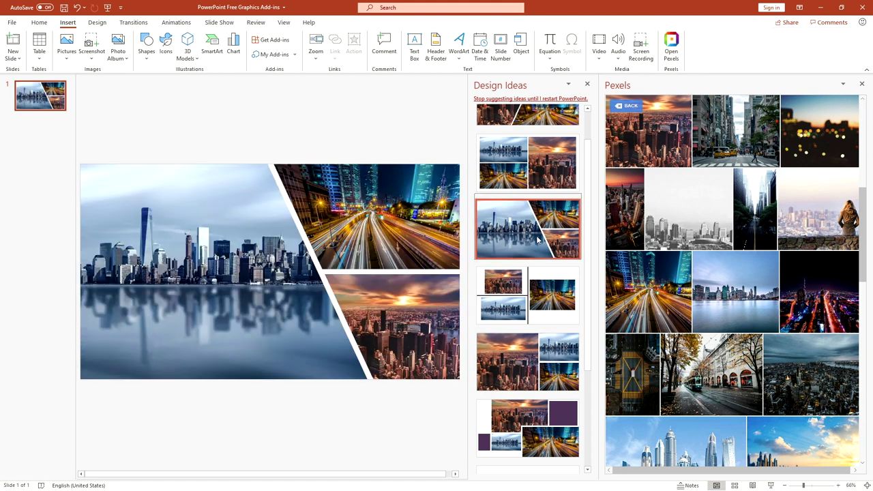
scroll(532, 198, up, 1)
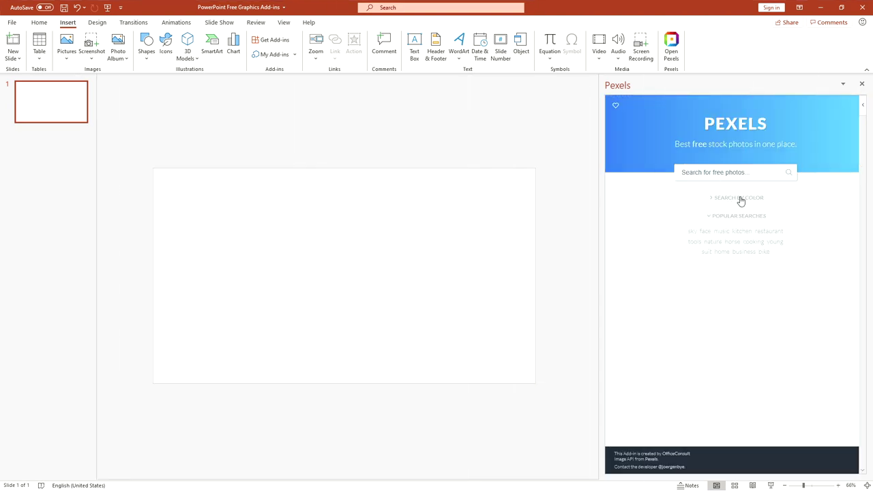
- Search Pexels photos by a chosen purple colour and browse the results
click(741, 198)
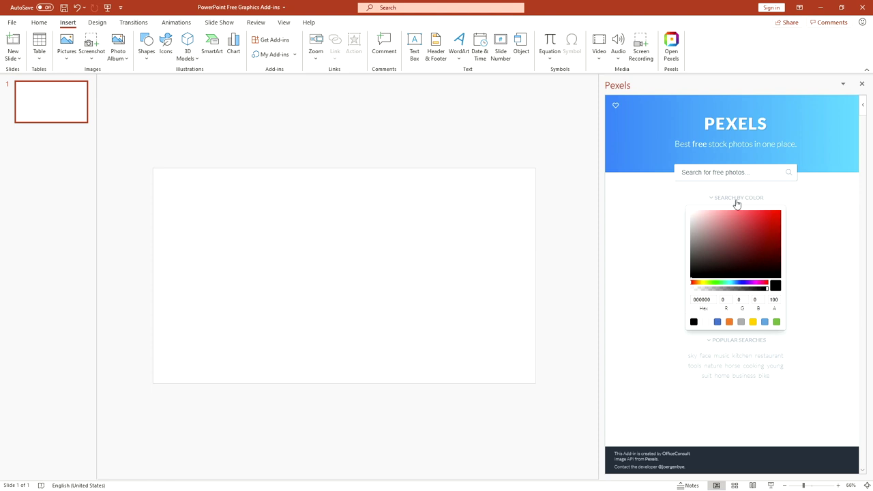
click(759, 283)
drag(766, 229, 764, 219)
click(764, 232)
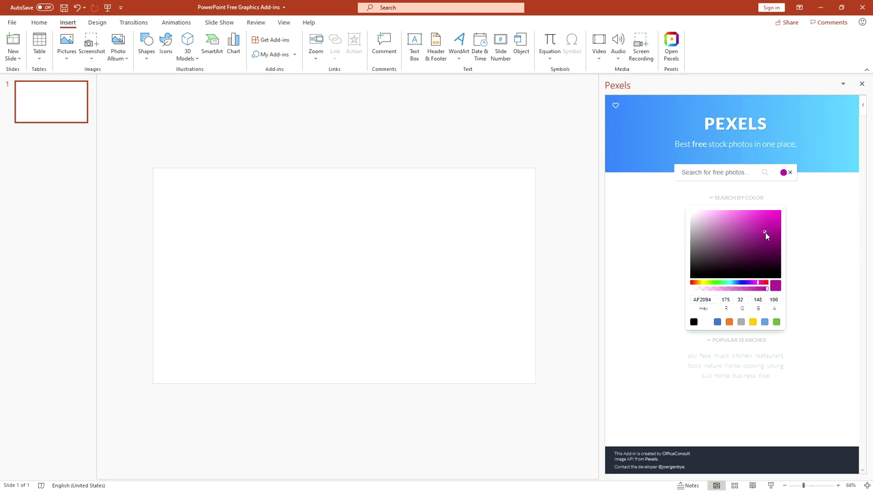
click(754, 284)
click(764, 174)
scroll(766, 176, down, 15)
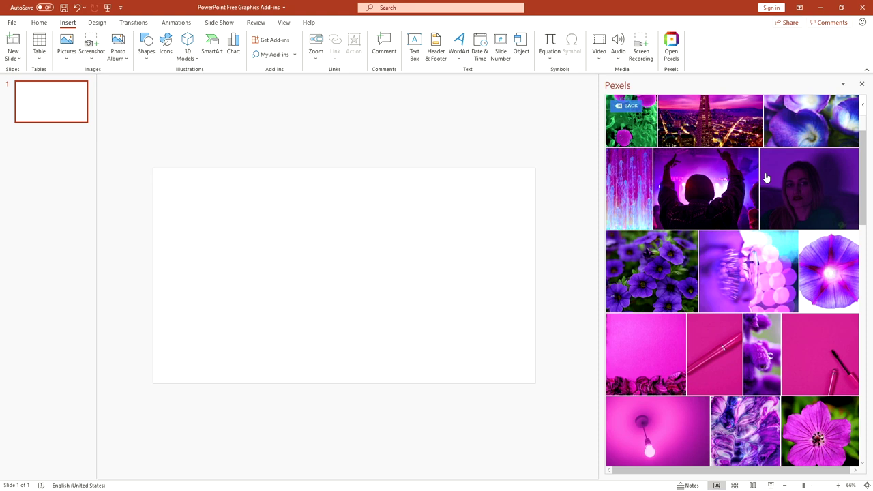
scroll(761, 179, down, 3)
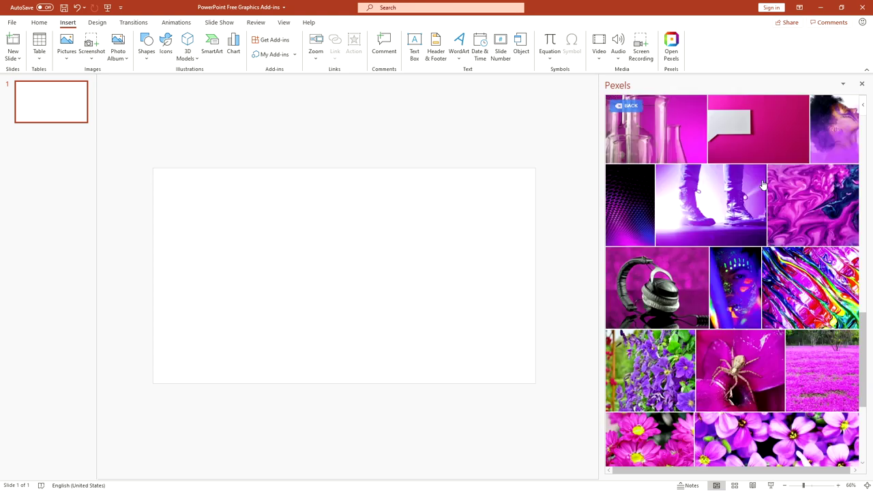
scroll(763, 184, up, 8)
scroll(764, 184, up, 6)
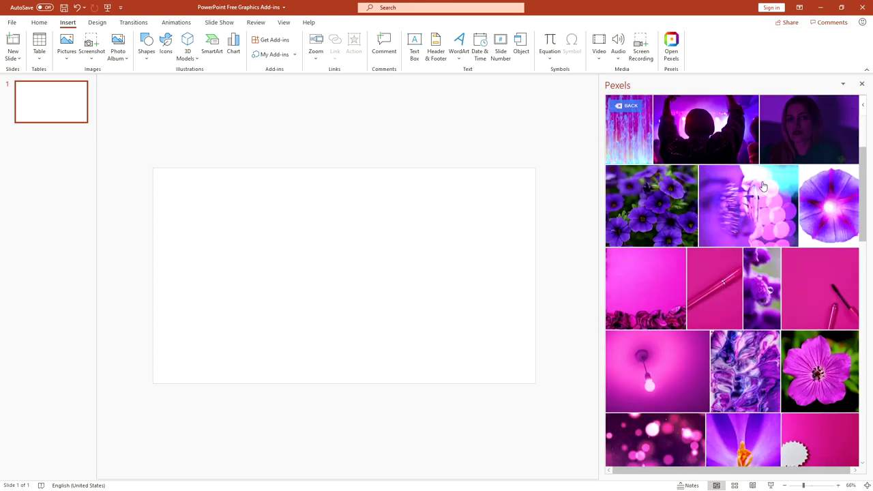
- Search Pexels for headphones and insert the headphones and DJ photos as a collage layout
click(629, 107)
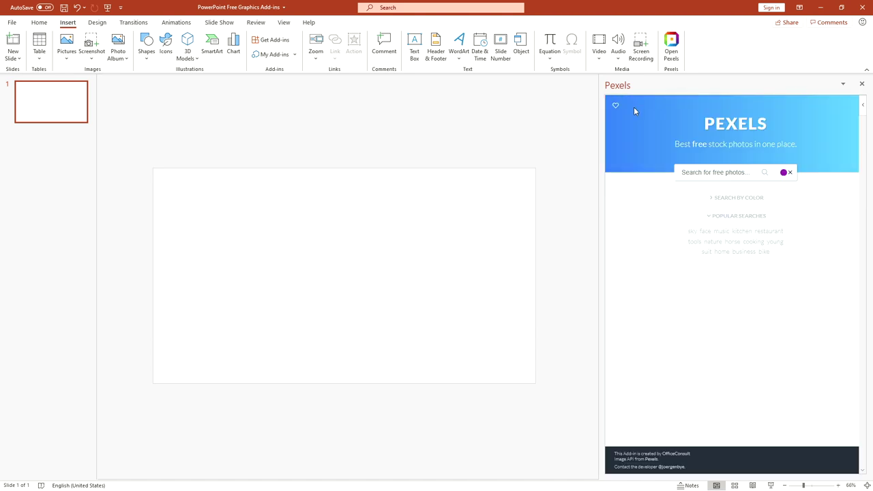
click(695, 172)
text(headphones)
key(Return)
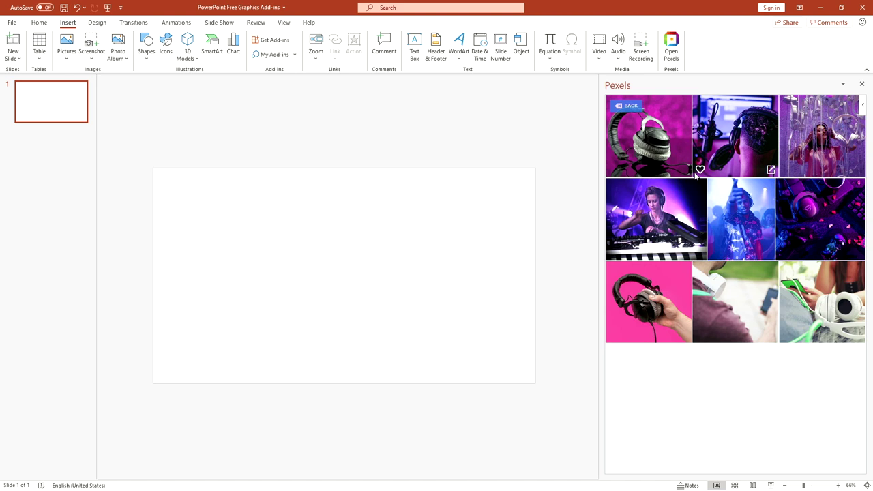
click(660, 145)
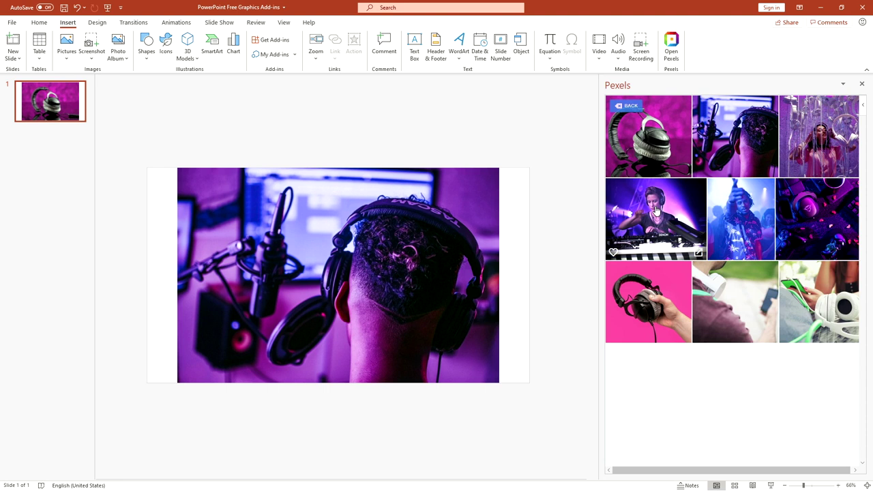
click(653, 214)
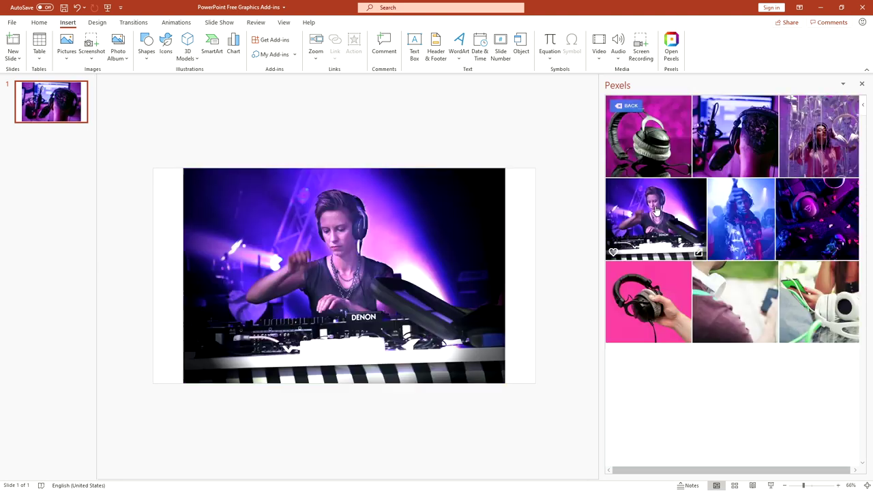
click(539, 208)
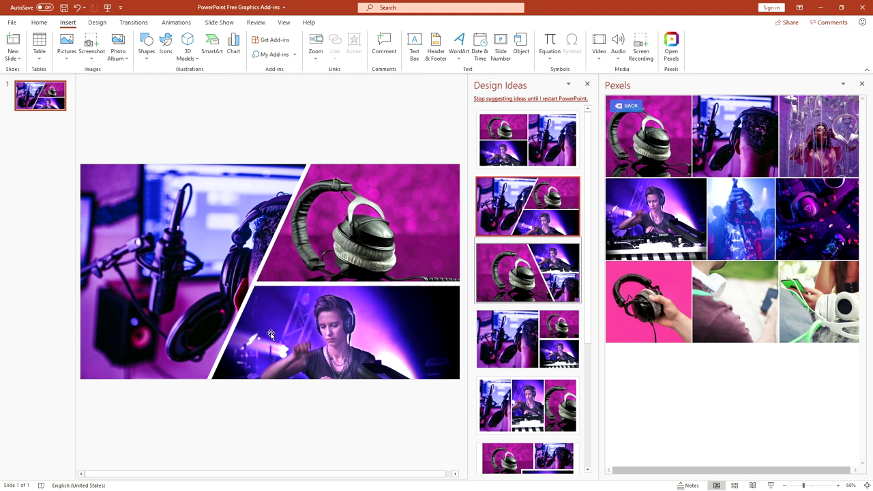
- Select all three collage photos and delete them
click(217, 201)
shift+click(383, 204)
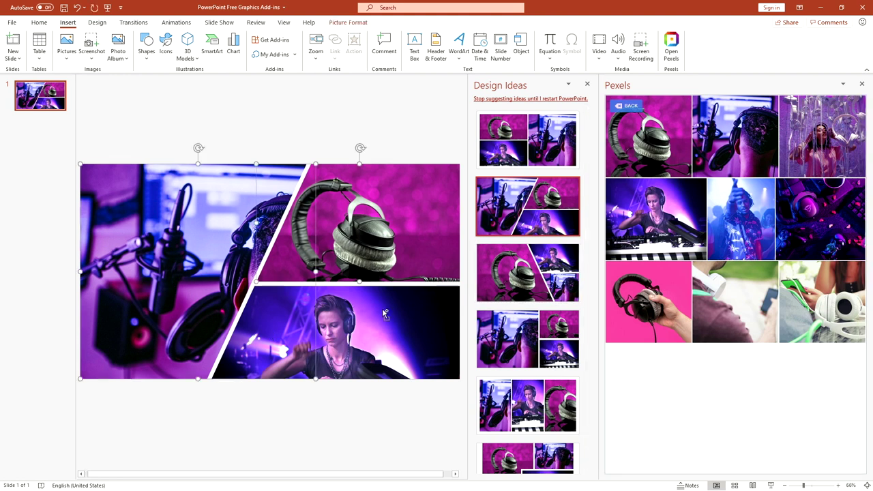
shift+click(384, 312)
key(Delete)
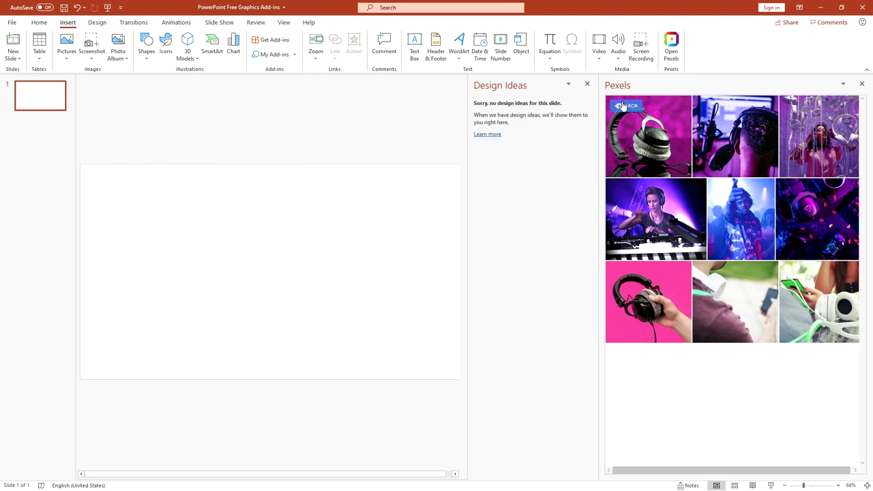
- Insert the blue-lit face photo from a Pexels 'woma' search full-bleed, then close both panes
click(587, 84)
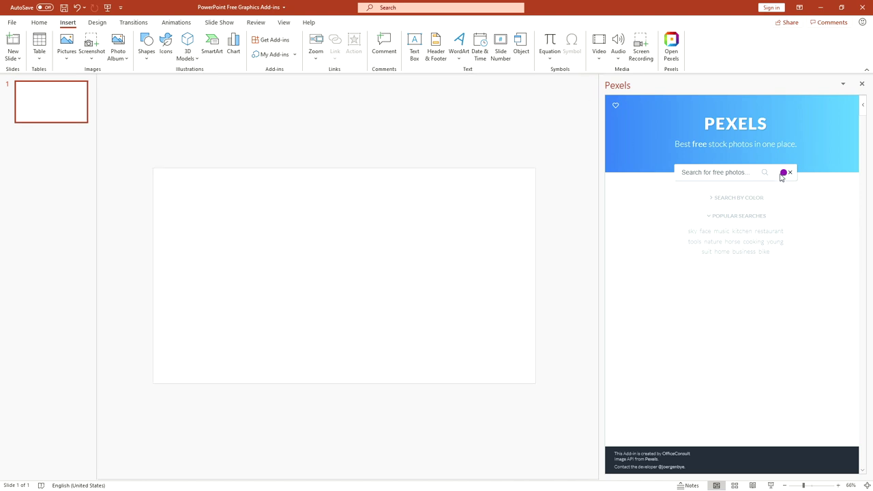
click(717, 175)
text(woman art)
key(Return)
scroll(716, 176, down, 5)
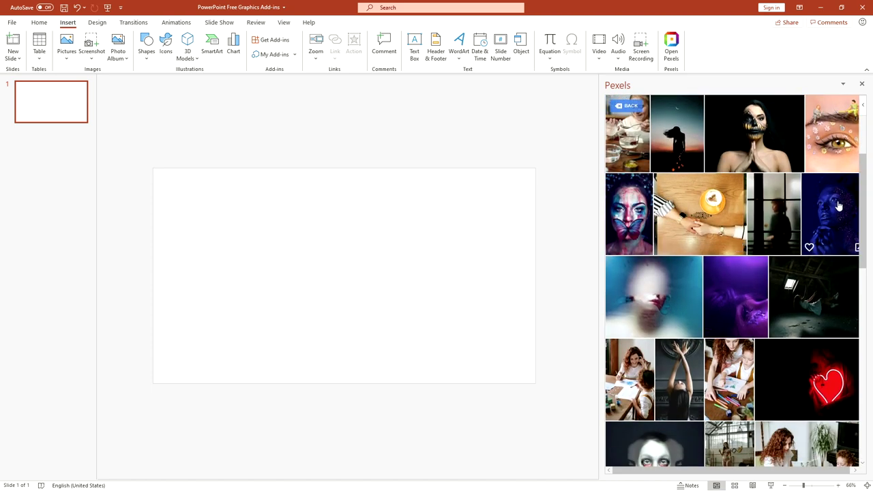
click(839, 206)
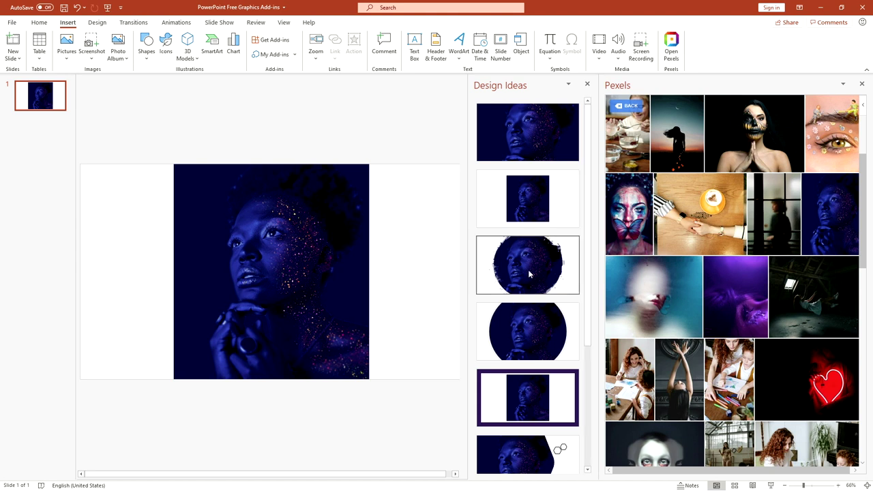
click(539, 144)
click(585, 82)
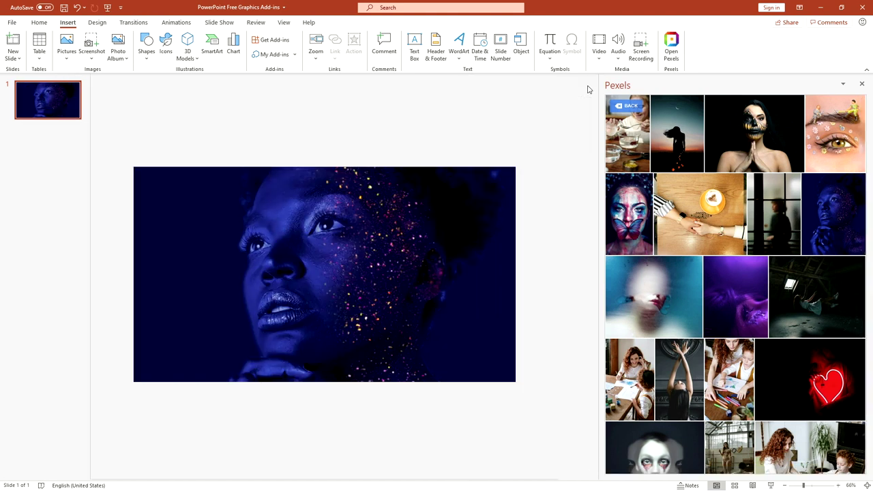
click(862, 84)
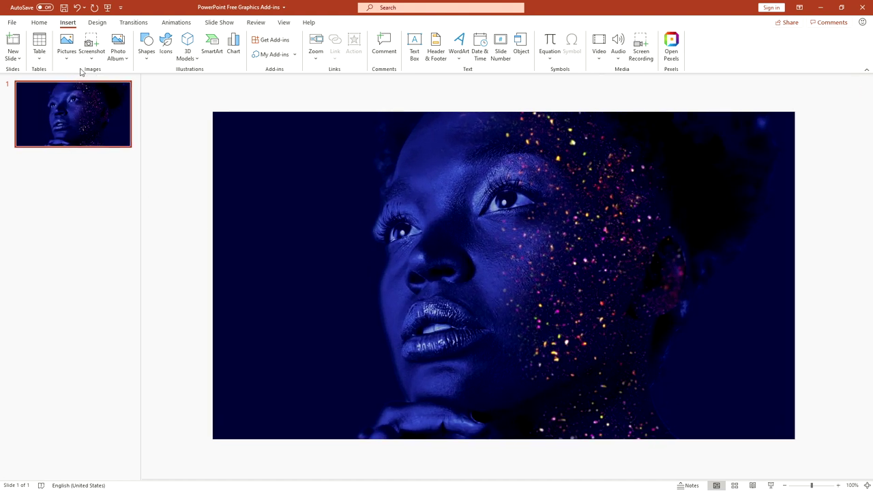
- Draw a wide text box and set it to Open Sans Extrabold at 115 pt
click(415, 46)
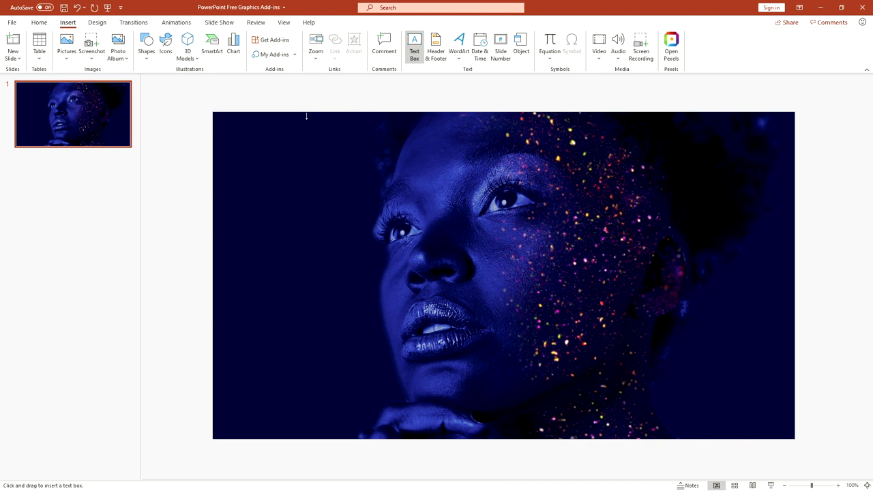
drag(299, 146, 726, 262)
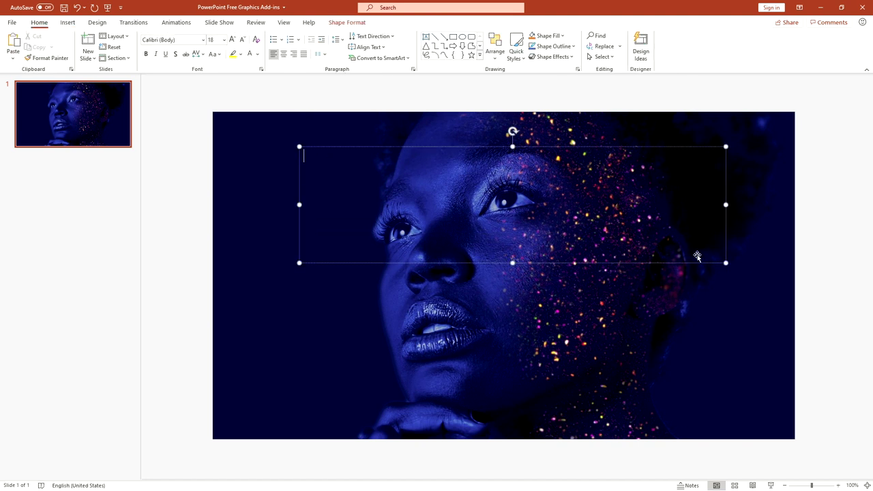
click(203, 39)
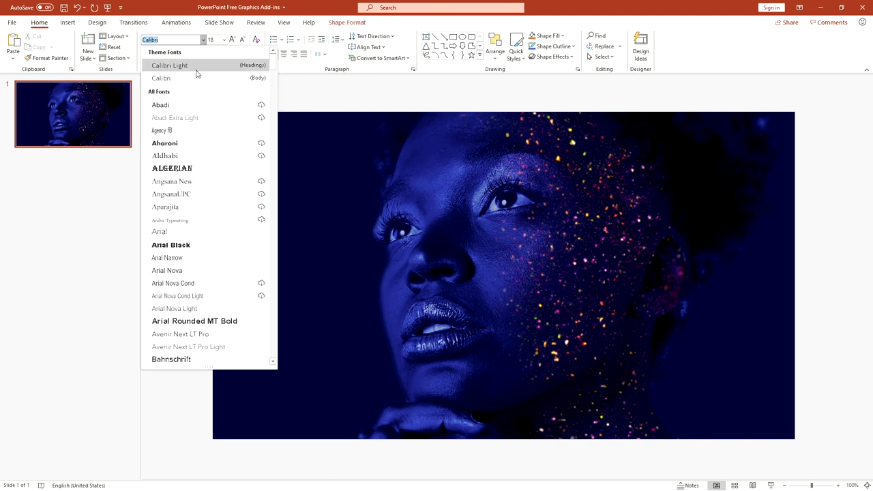
text(Oe)
text(en Sans)
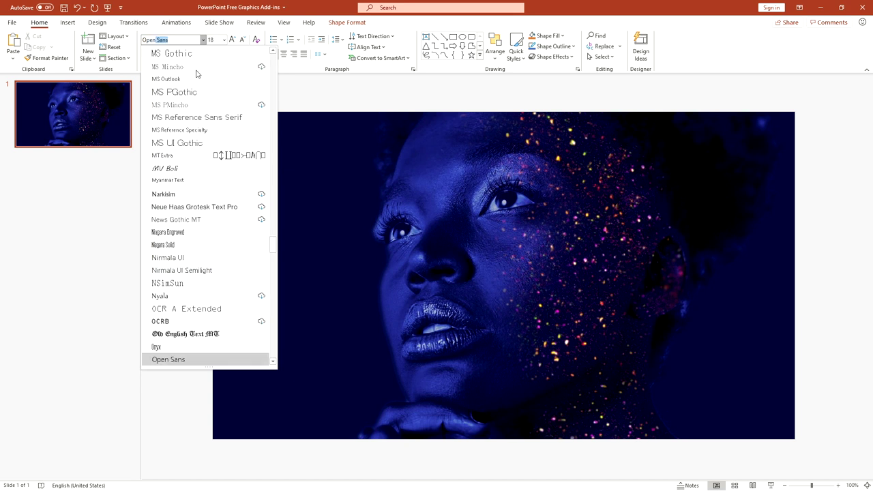
text( Extrabold)
key(Return)
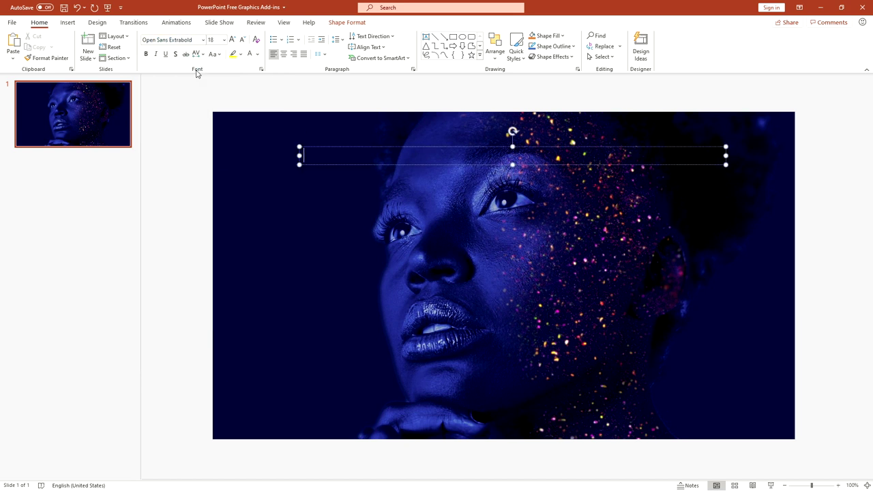
click(217, 39)
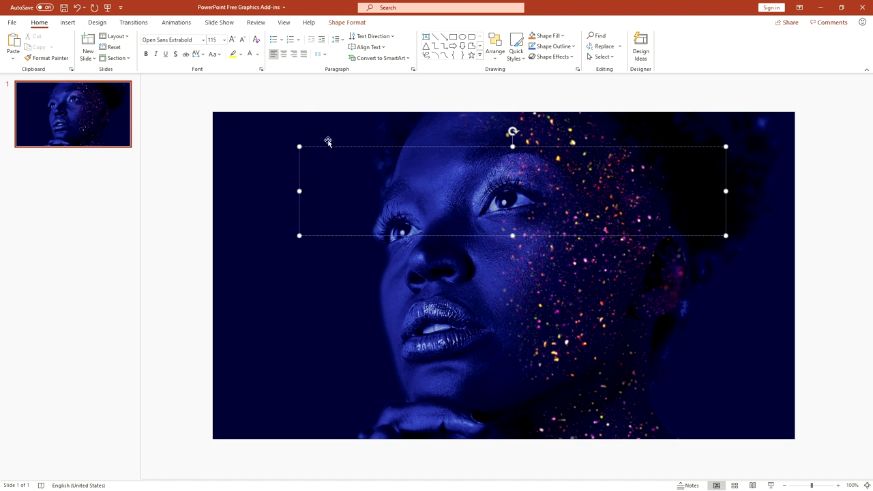
- Type 'GREAT DESIGN', widen the box to one line, centre it and move it down
text(GREAT DESIGN)
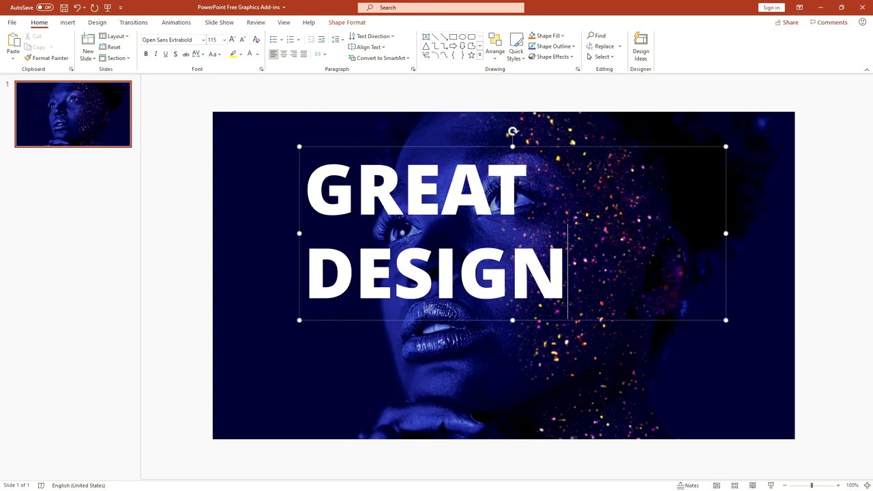
drag(724, 233, 824, 231)
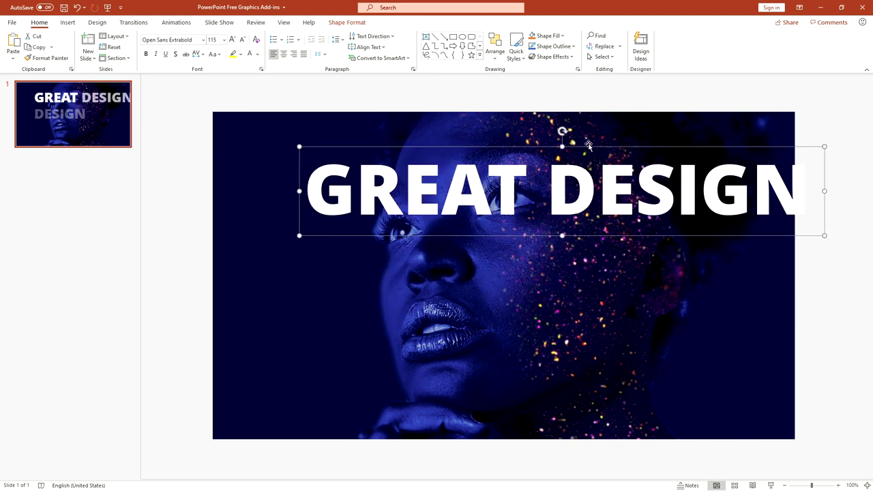
click(284, 55)
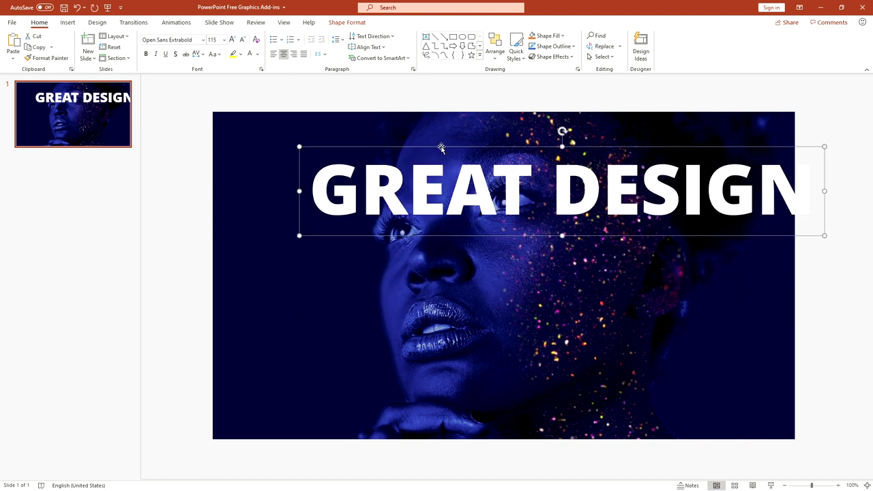
drag(441, 148, 393, 202)
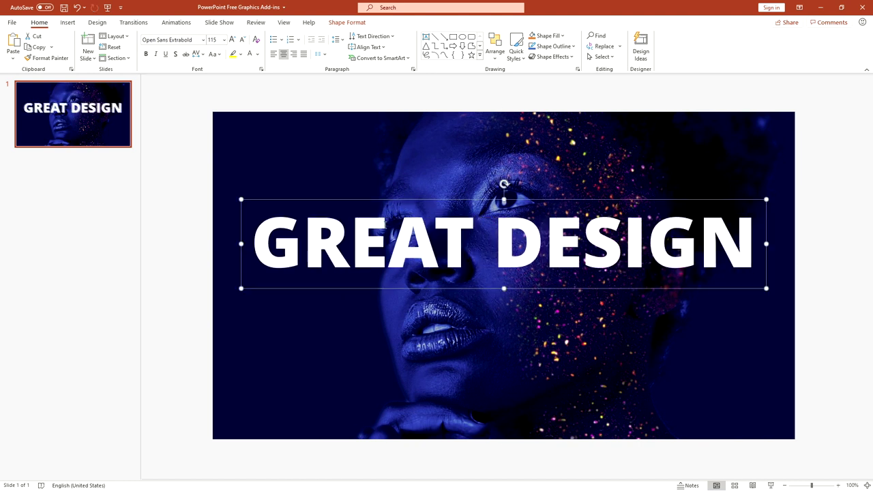
- Nudge the headline down, duplicate it beneath the original, and set the copy to 32 pt
key(Down)
key(Down)
key(Down)
key(Down)
key(Down)
key(Down)
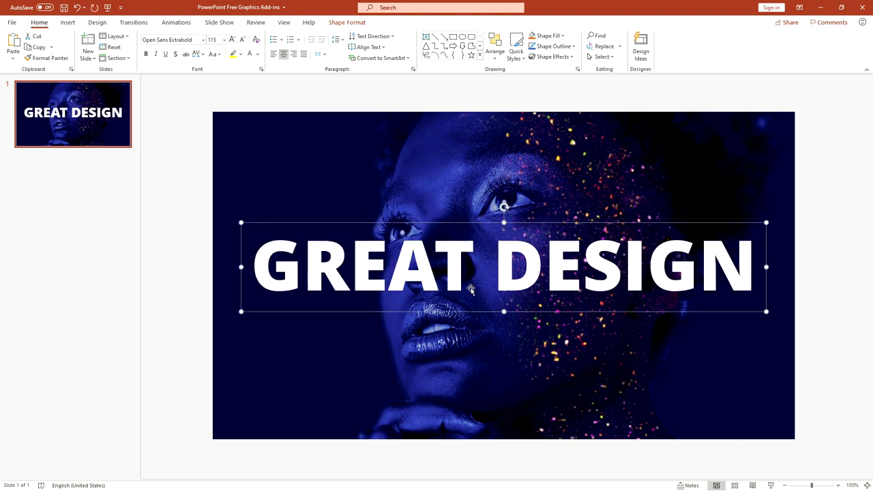
key(ctrl+d)
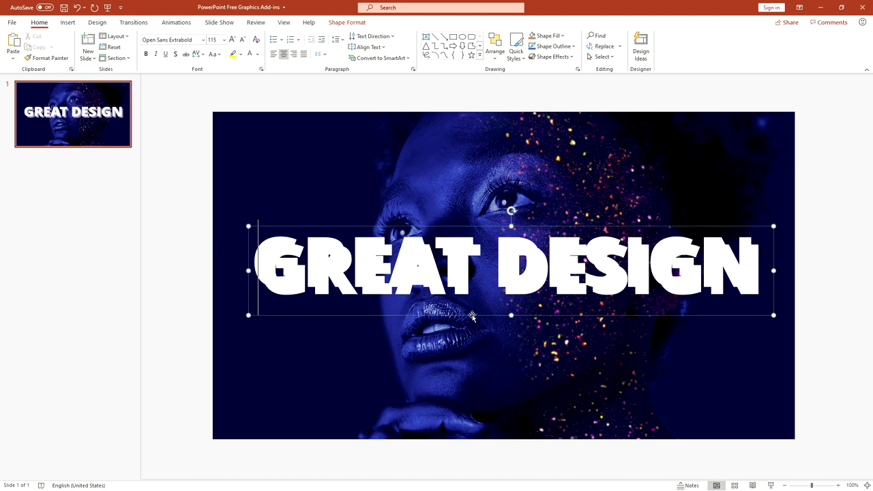
drag(472, 316, 466, 379)
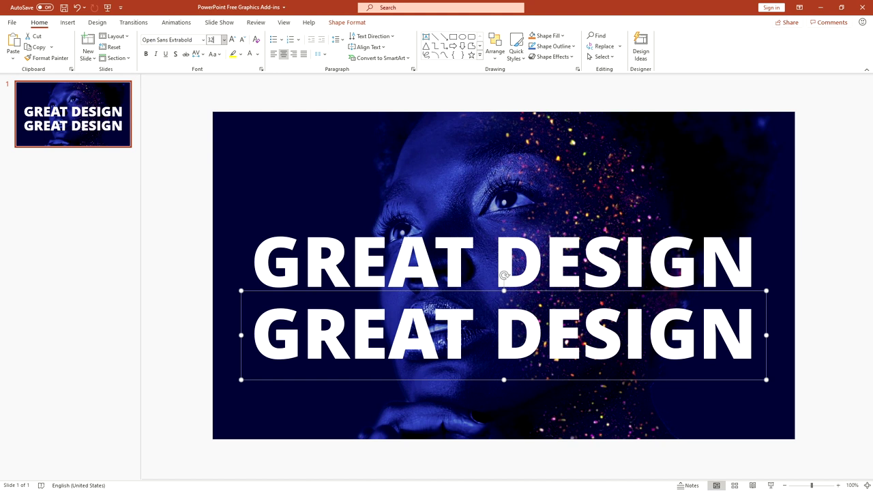
key(Return)
- Replace the copy's text with 'THERE IS ONLY ONE FIRST IMPRESSION' and move it slightly lower
double_click(489, 300)
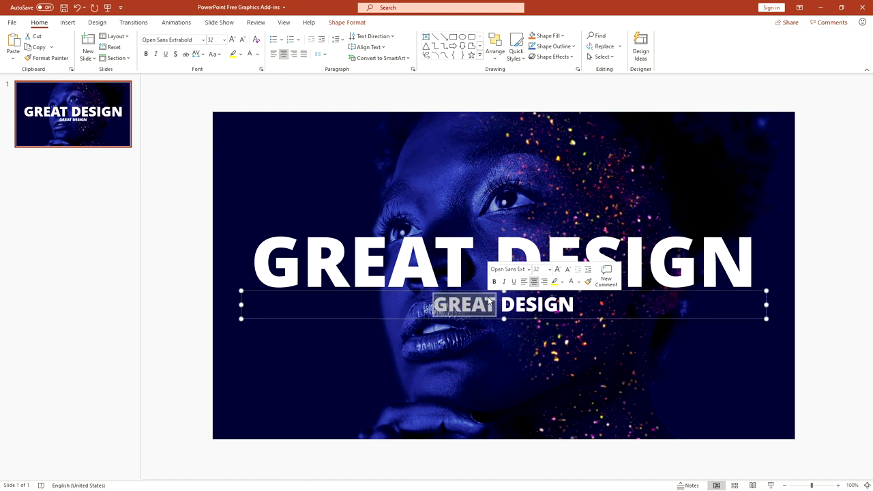
key(ctrl+a)
text(THERE IS ONLE)
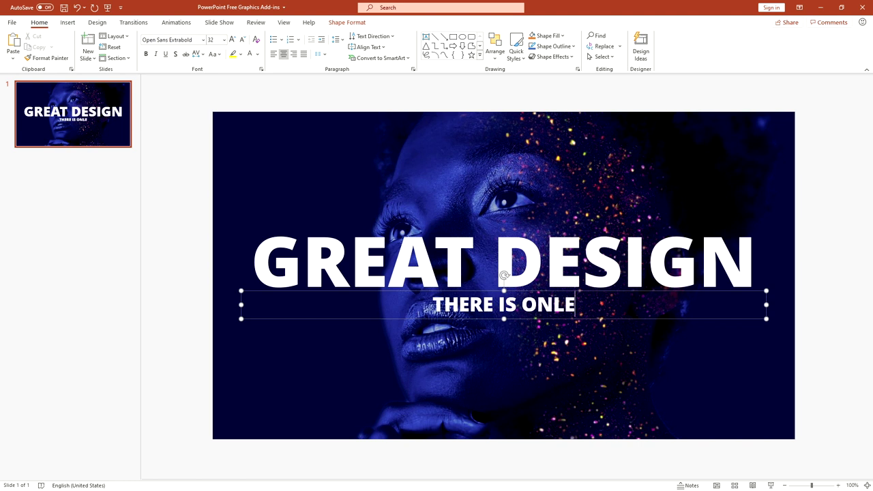
key(BackSpace)
text(Y)
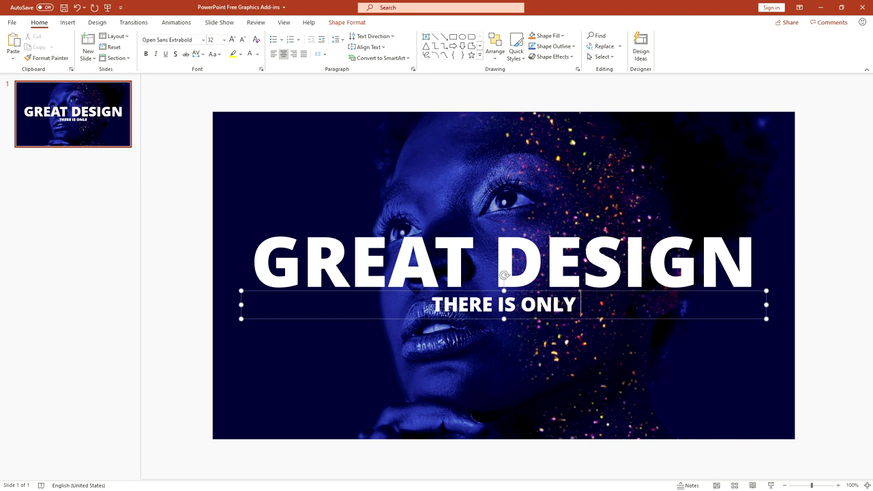
text( ONE FIRST IMPRESSION)
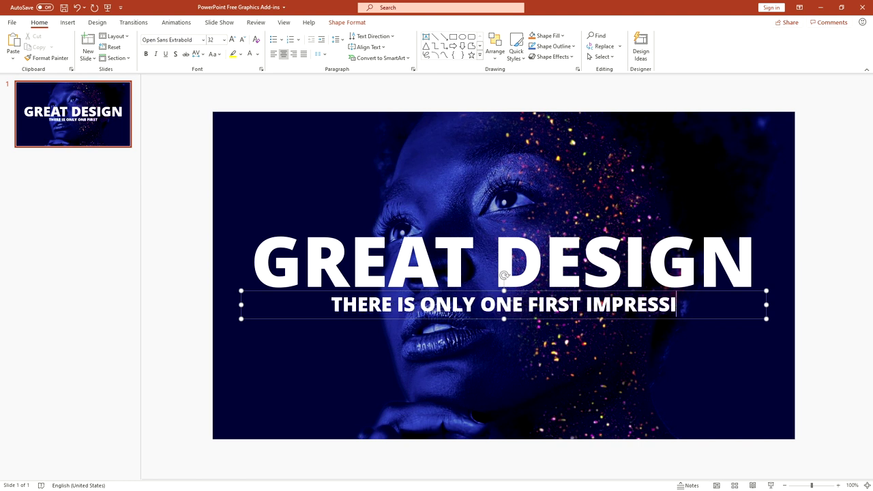
click(495, 318)
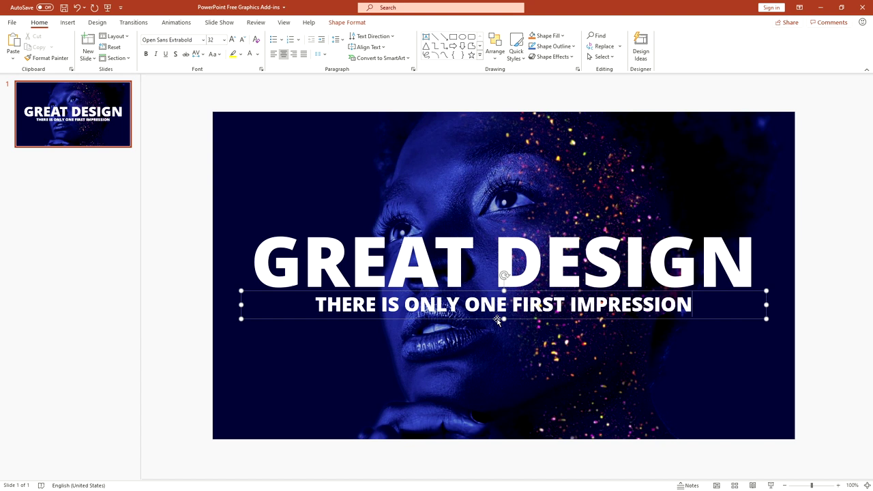
drag(498, 310, 496, 319)
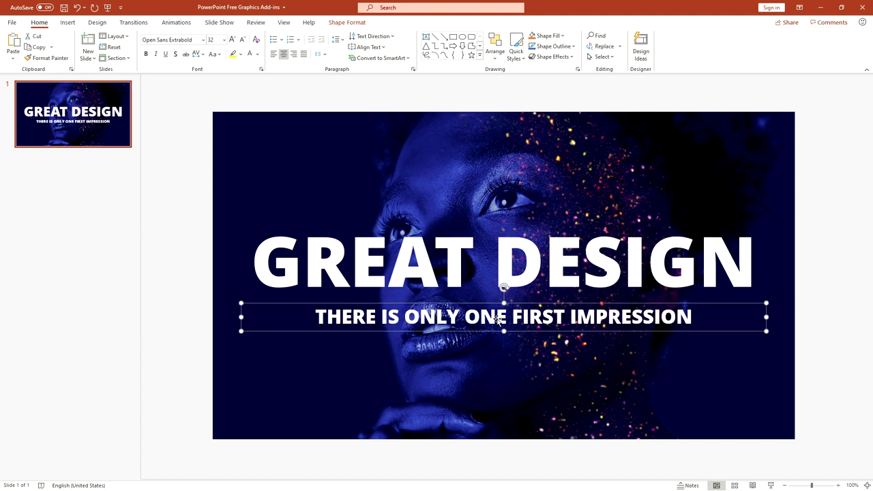
scroll(807, 274, down, 3)
- Install the Pixabay Images add-in, accept its licence, and open its image search pane
click(801, 273)
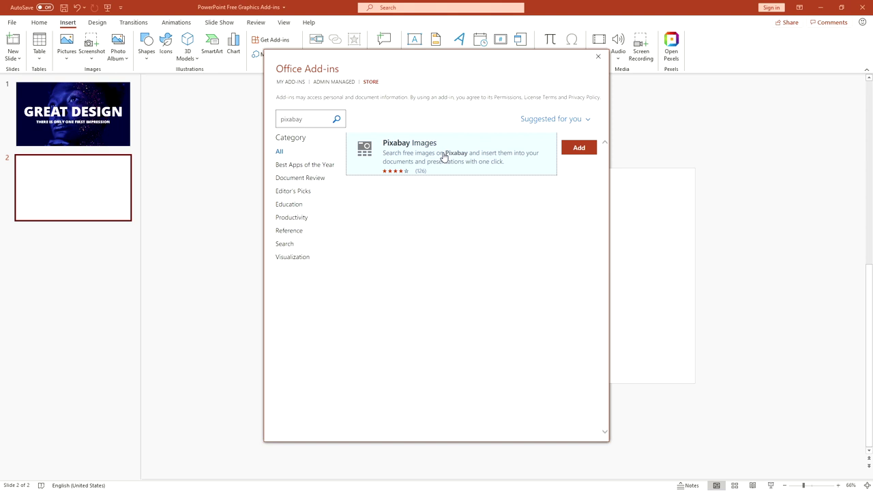
click(579, 149)
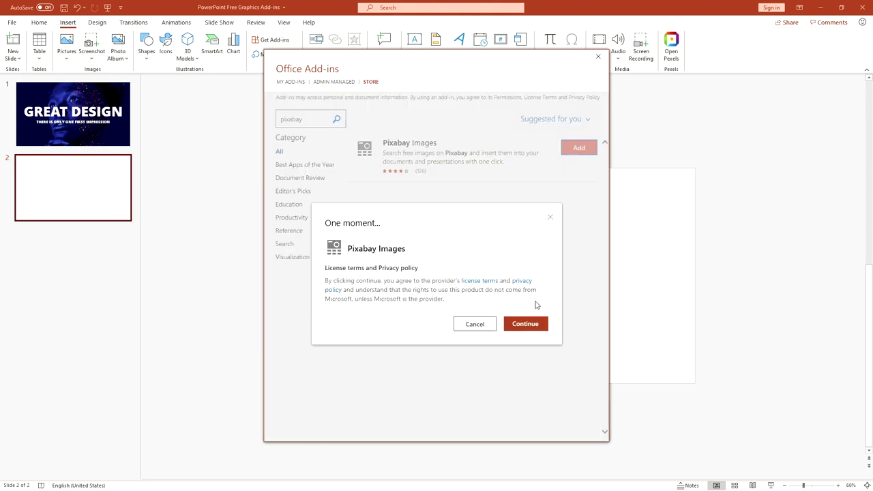
click(526, 326)
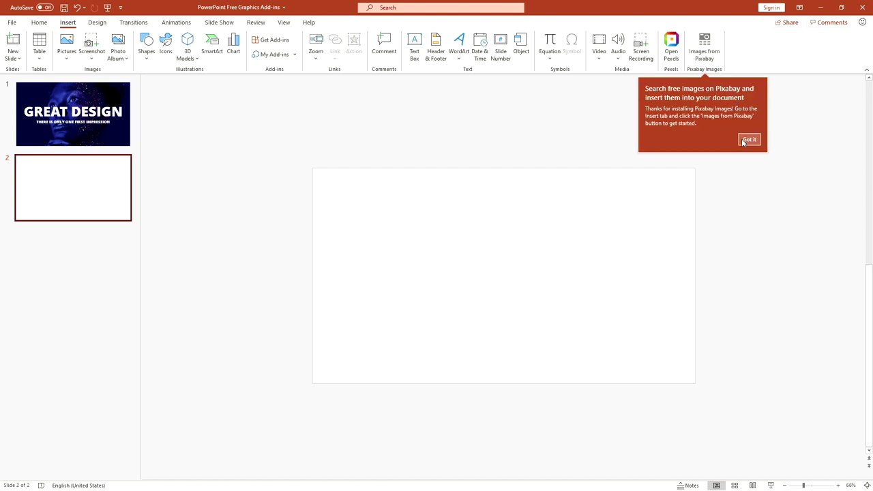
click(749, 140)
click(705, 46)
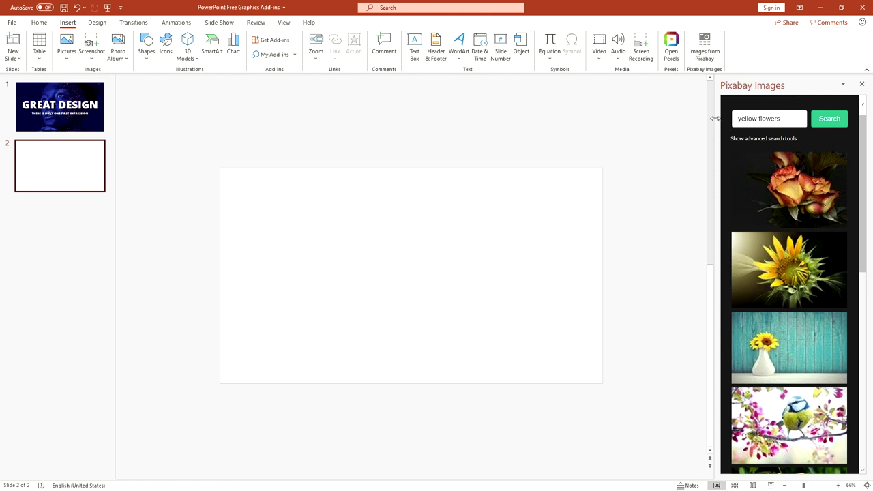
- Widen the Pixabay pane and replace the yellow flowers search with 'city'
drag(714, 118, 553, 143)
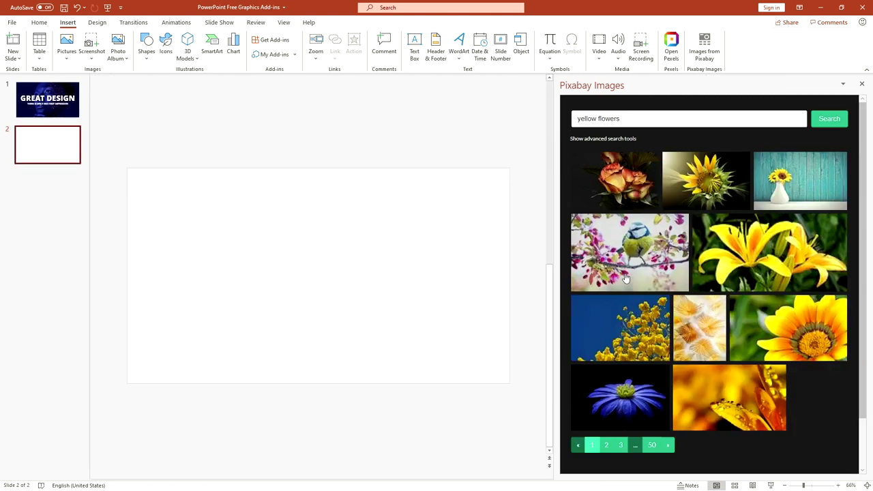
drag(630, 116, 576, 119)
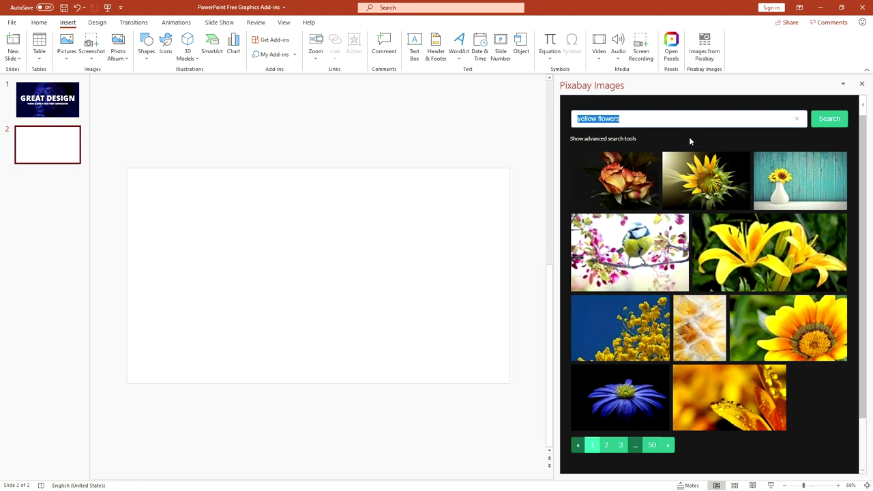
text(city)
key(Return)
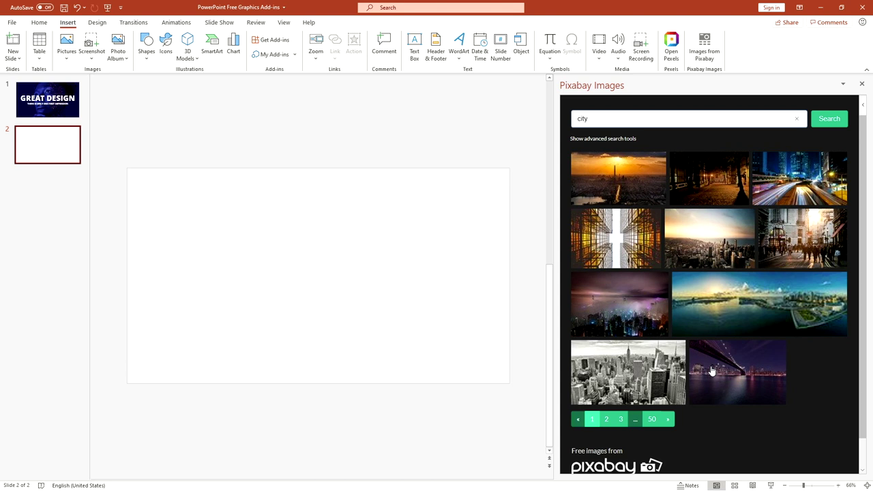
double_click(610, 120)
- Rerun the city image search limited to Vertical orientation, image type All
click(625, 141)
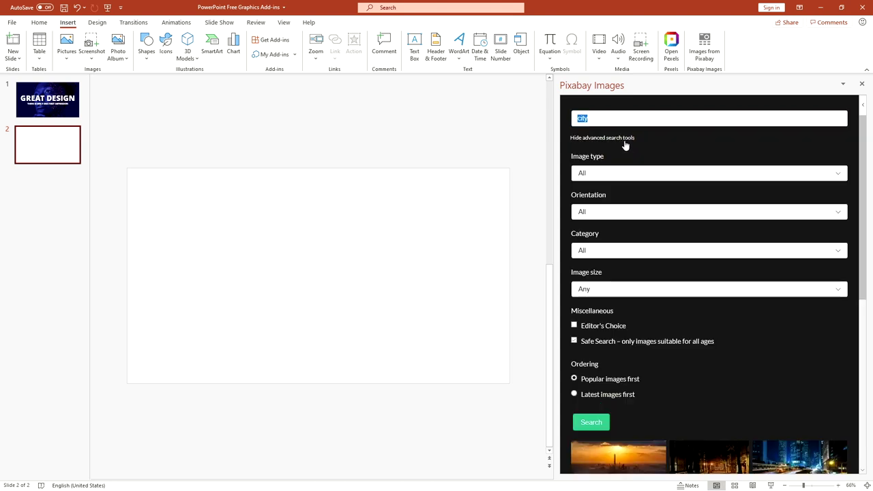
click(622, 179)
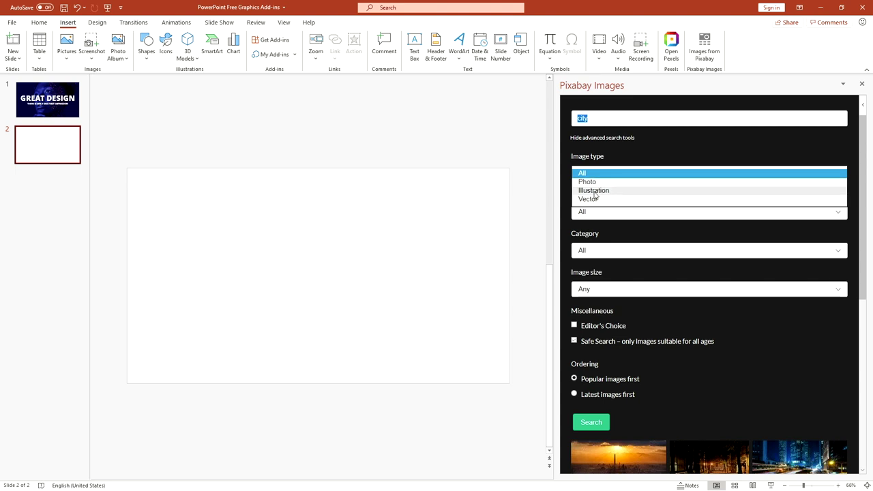
click(635, 161)
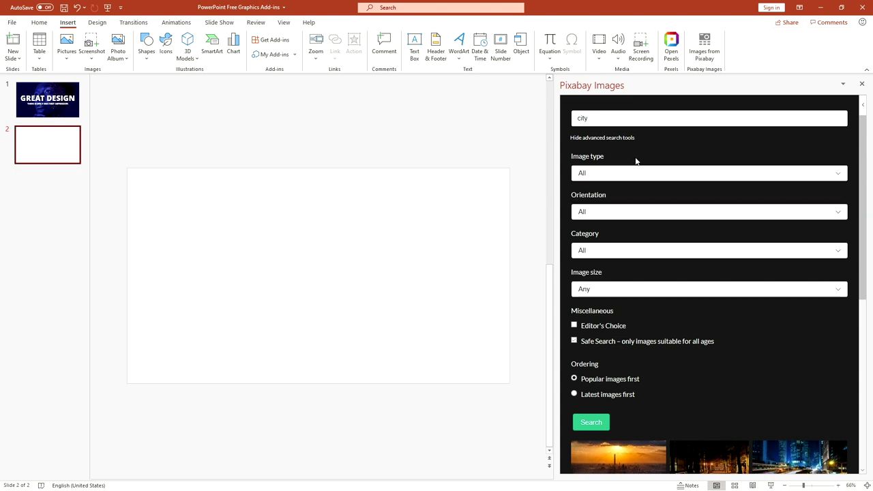
click(624, 214)
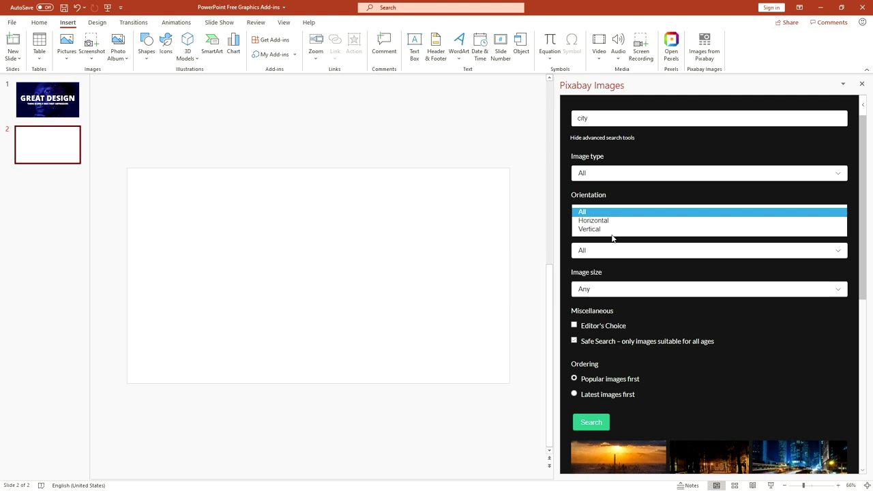
click(615, 229)
click(604, 424)
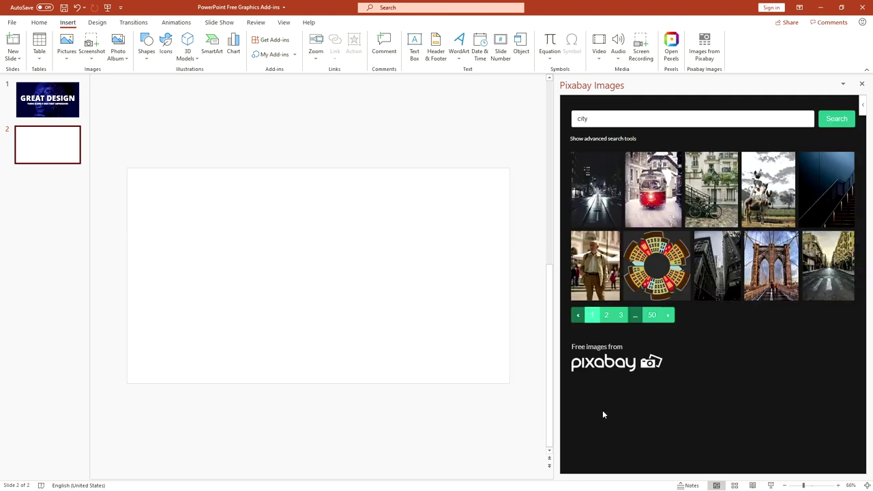
- Reset the orientation filter to All and hide the advanced search tools
click(632, 140)
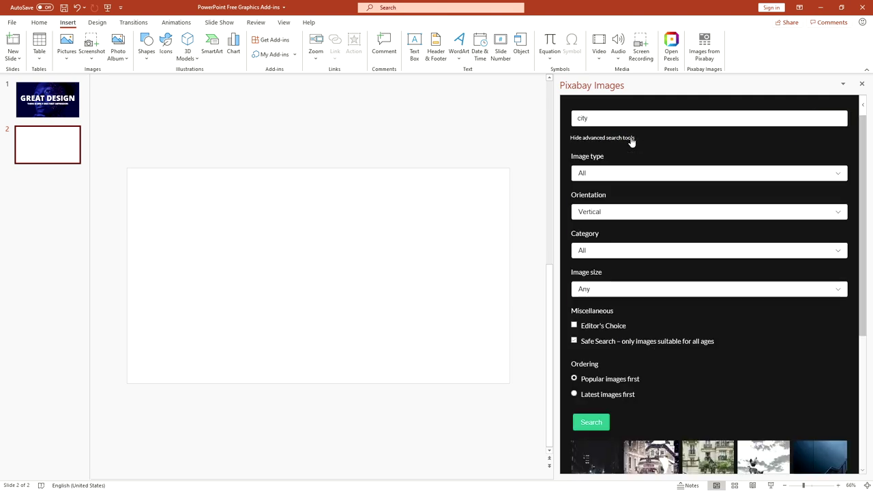
click(624, 213)
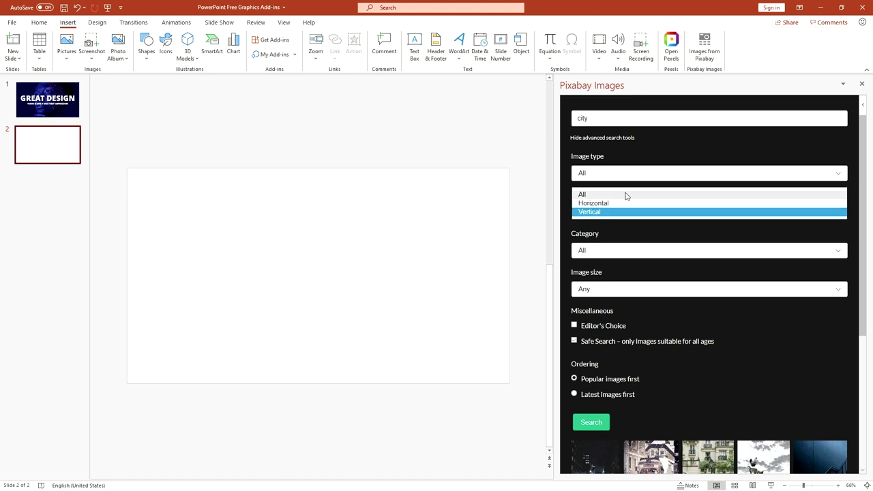
click(626, 196)
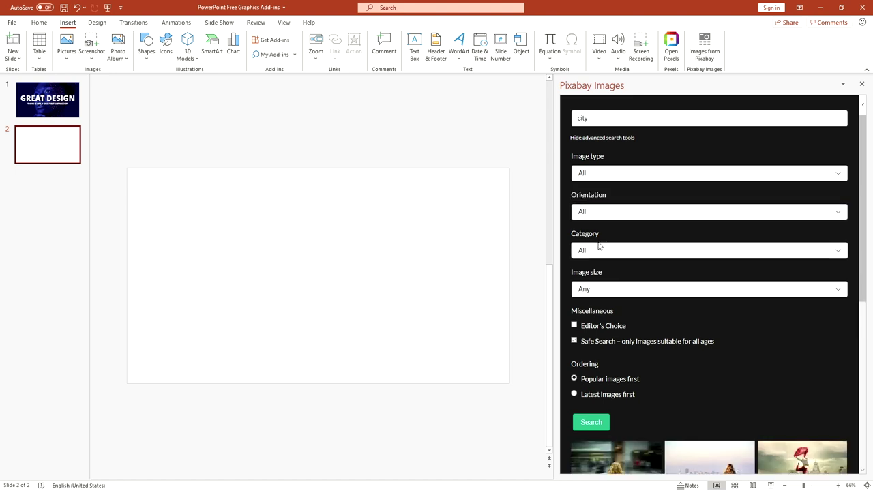
click(597, 139)
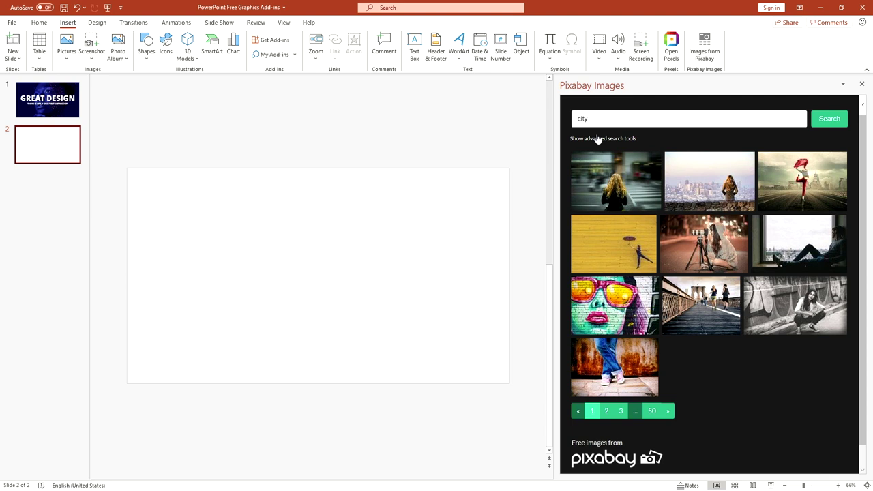
- Search Pixabay for 'building' and insert the glass building photo onto slide 2
drag(595, 119, 570, 127)
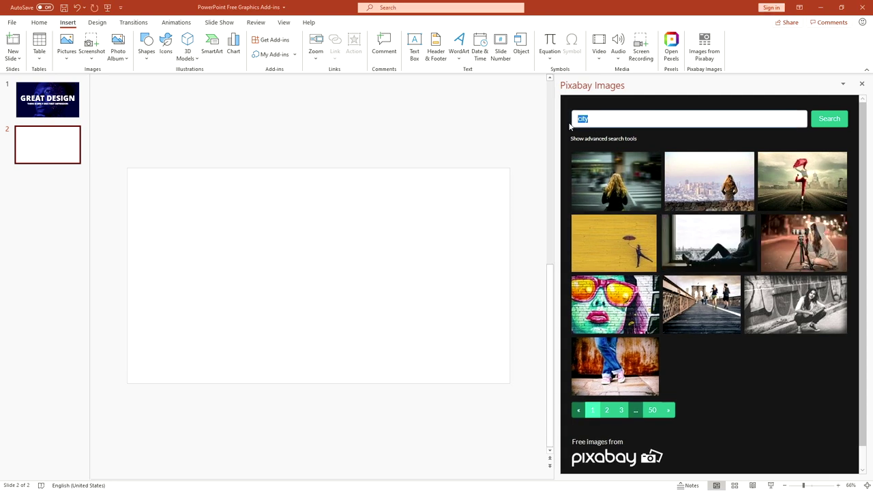
click(579, 120)
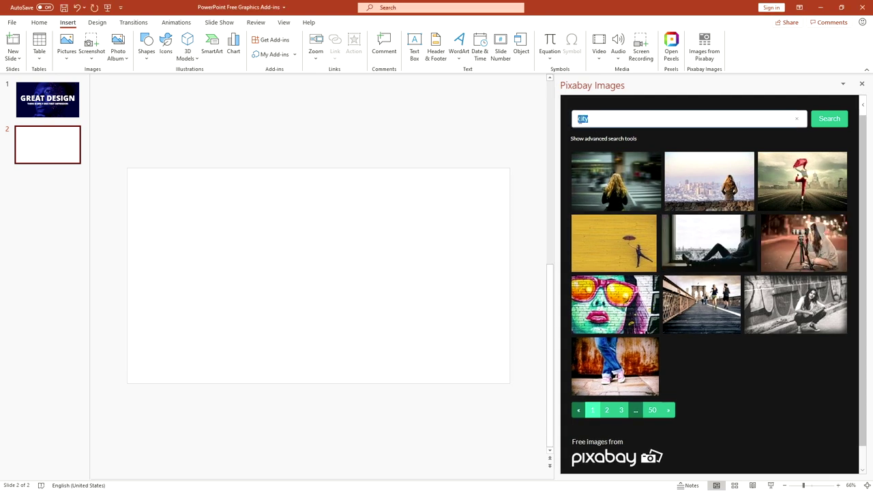
text(building)
key(Return)
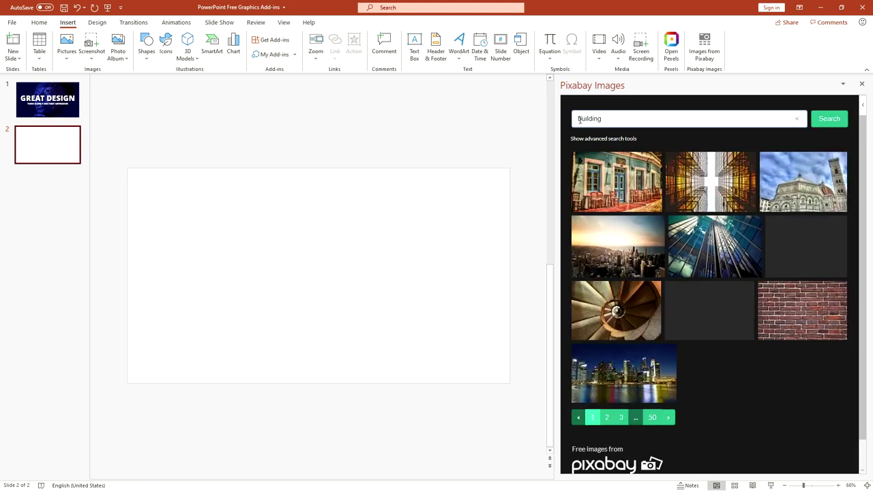
click(699, 257)
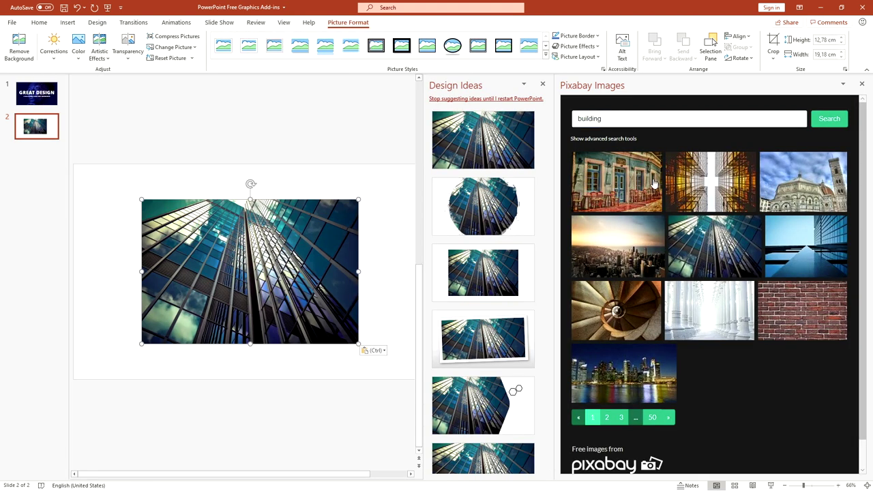
- Search 'city' and insert the grayscale New York skyline, then run a startup search
double_click(601, 119)
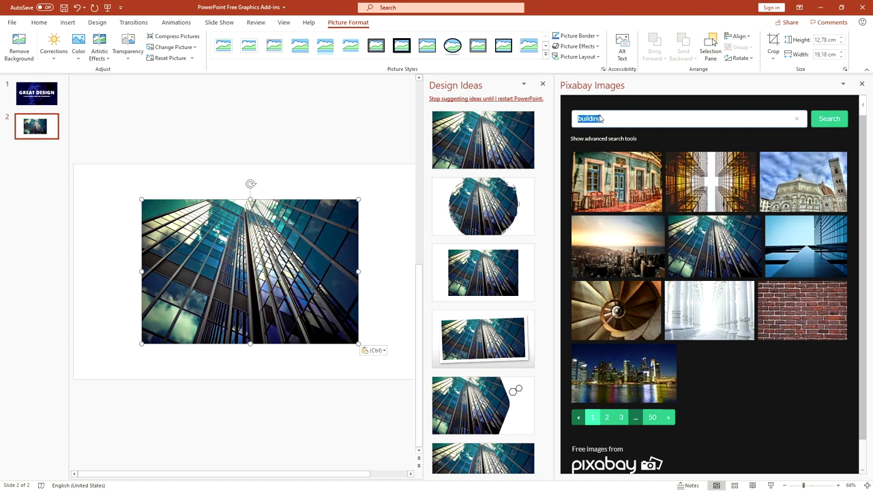
text(city)
key(Return)
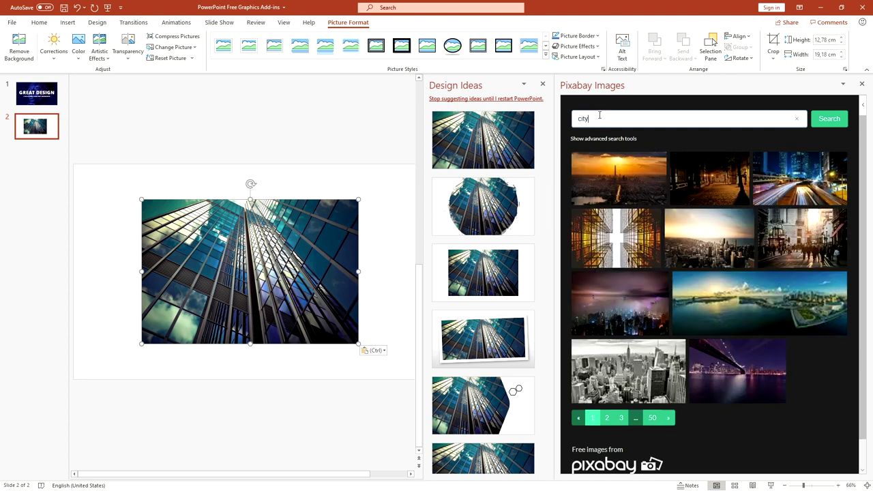
click(640, 372)
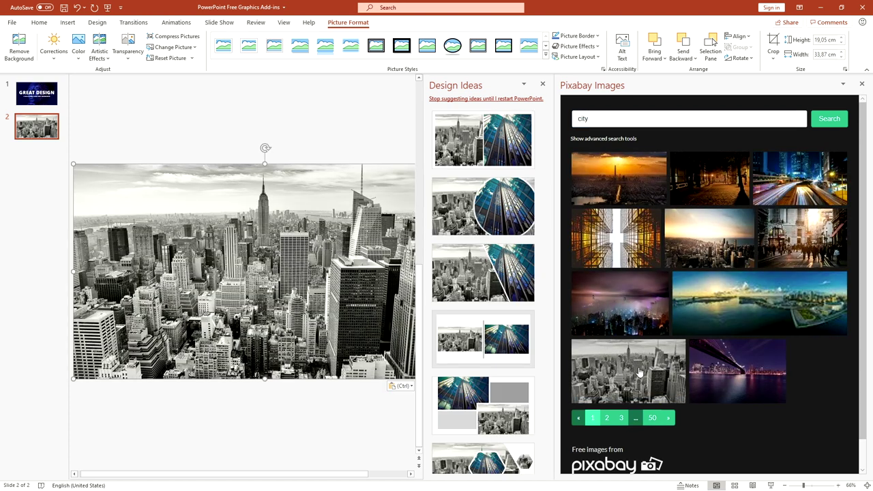
double_click(595, 125)
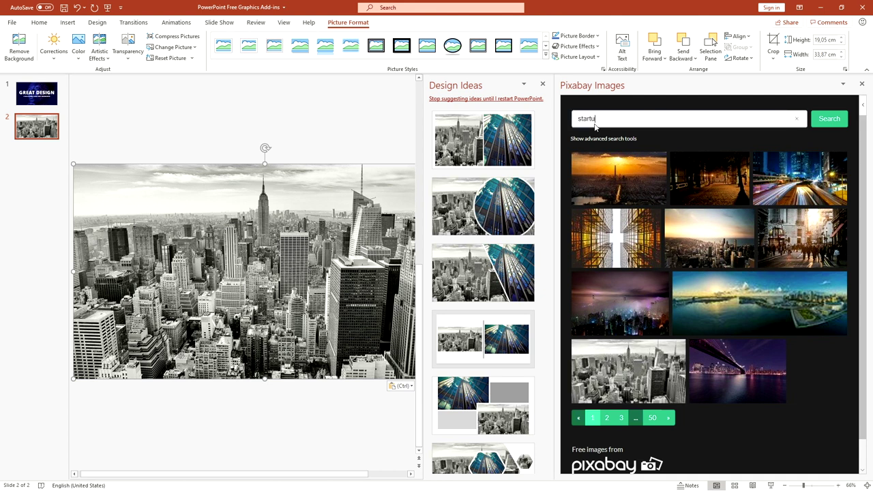
key(Return)
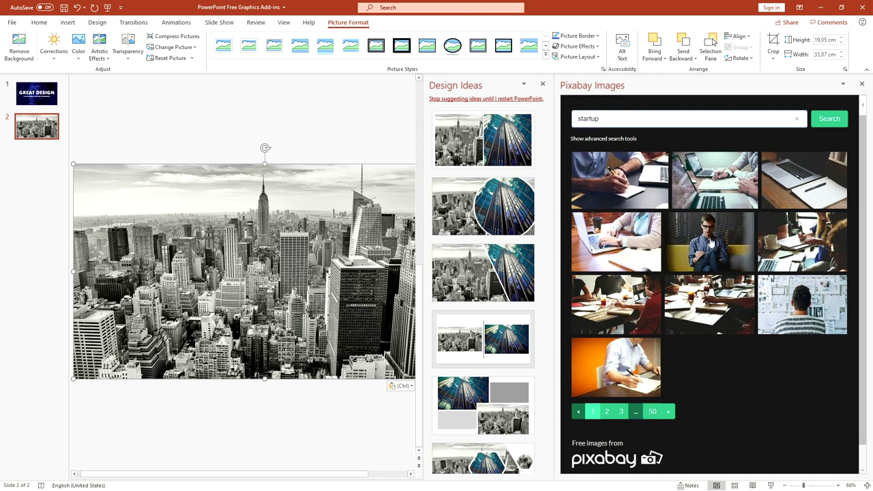
- Insert the office startup photo and apply the three-panel picture design layout
click(808, 240)
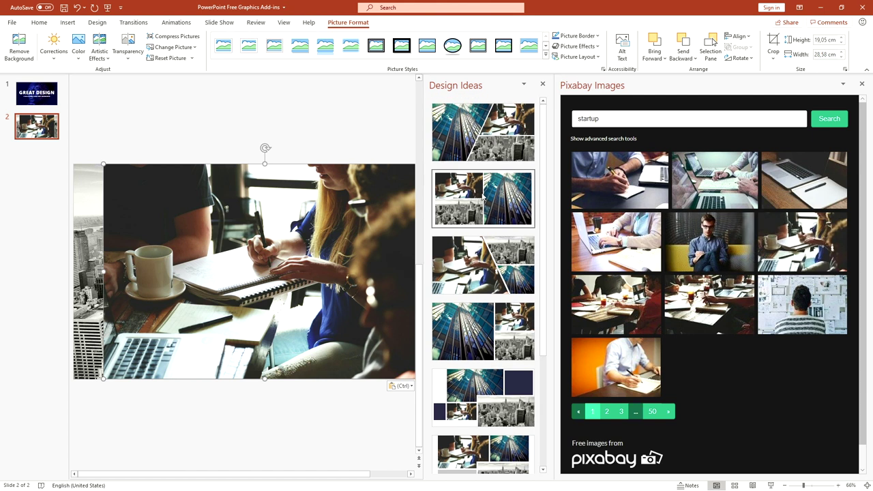
scroll(484, 197, down, 5)
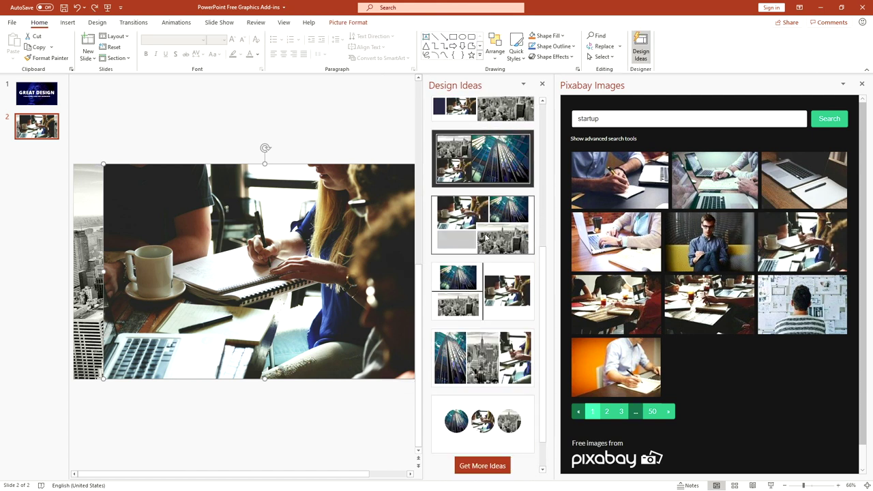
click(494, 454)
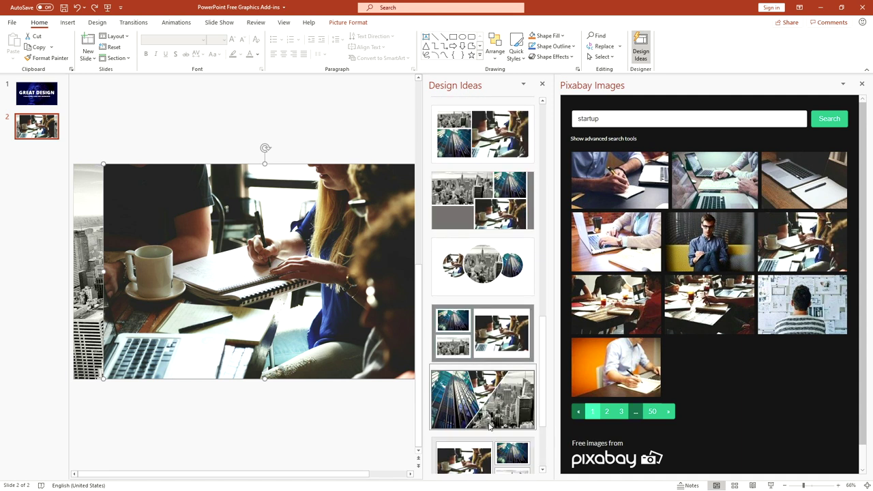
scroll(489, 427, down, 5)
click(488, 452)
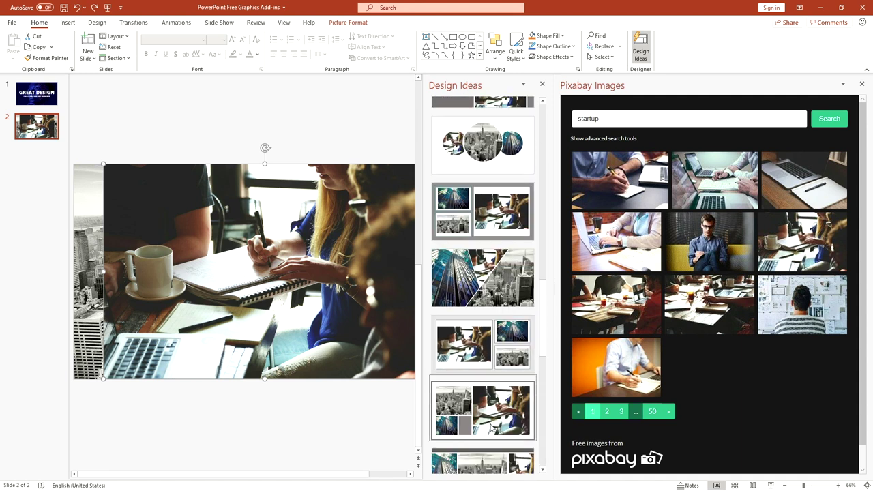
scroll(491, 428, down, 5)
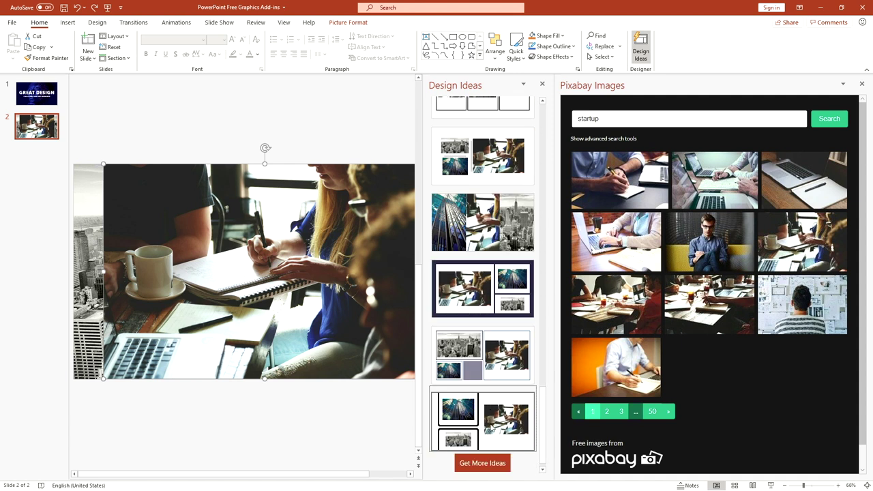
click(480, 242)
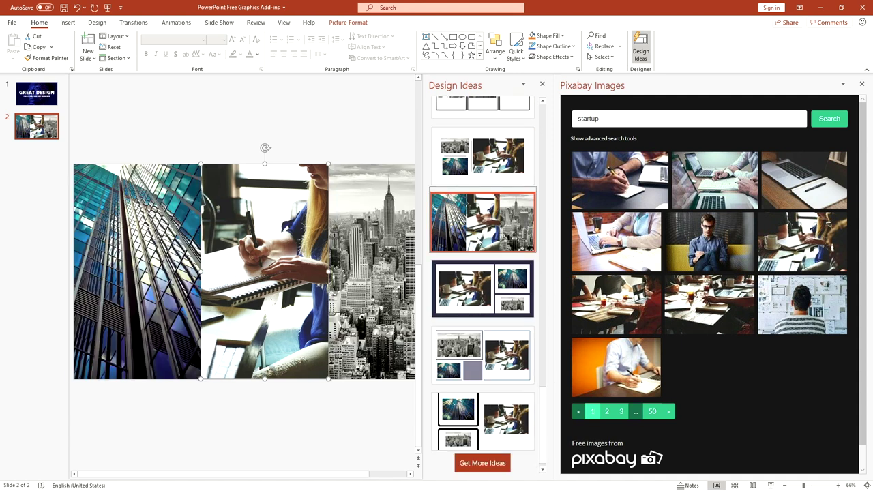
- Close the design suggestions and Pixabay panes so slide 2 fills the editing area
click(542, 83)
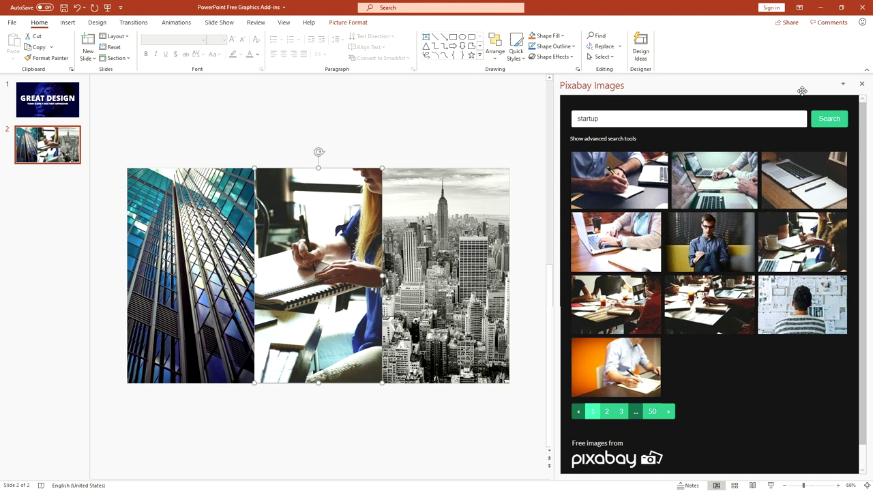
click(861, 84)
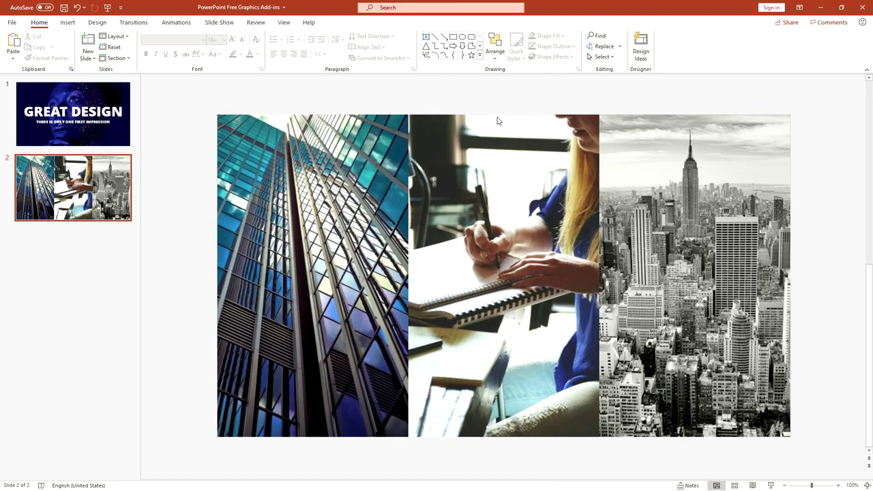
click(64, 24)
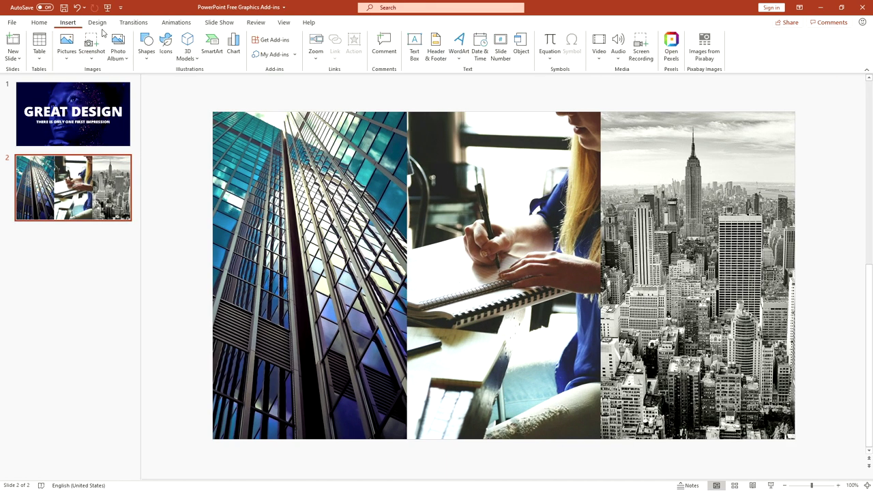
- Draw a rectangle over the left photo and duplicate it over the middle and right photos
click(146, 42)
click(166, 80)
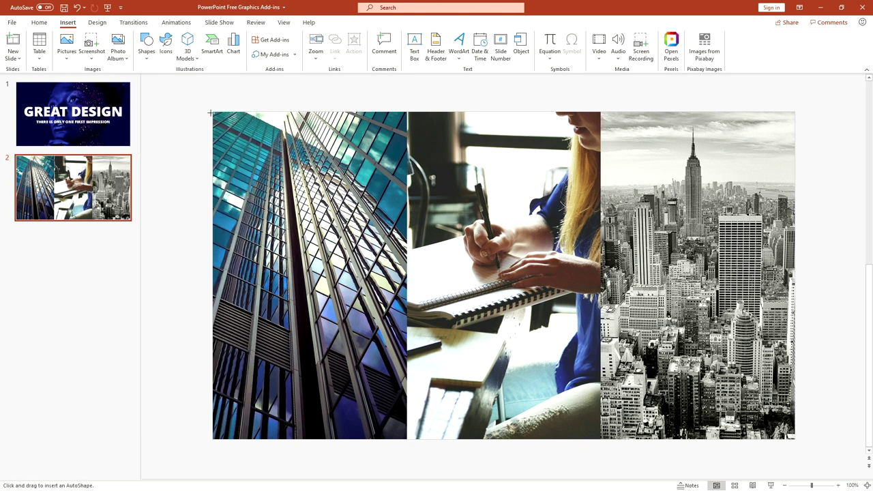
drag(211, 113, 407, 438)
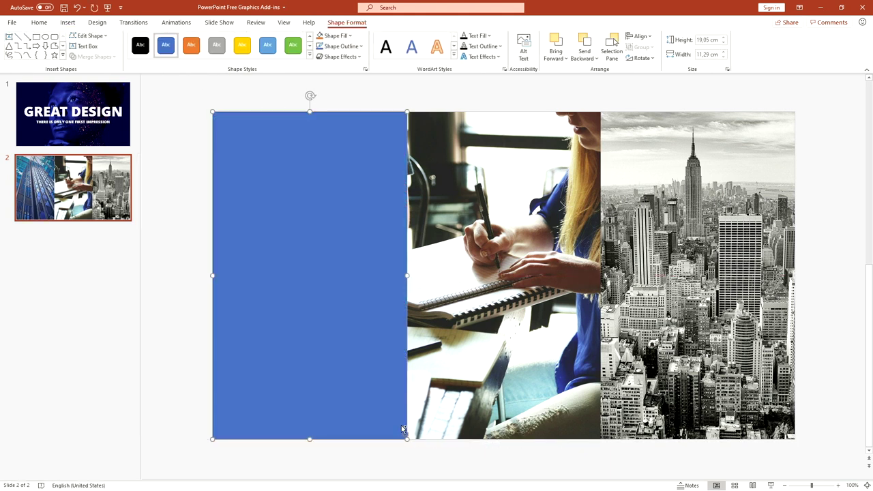
drag(382, 361, 592, 279)
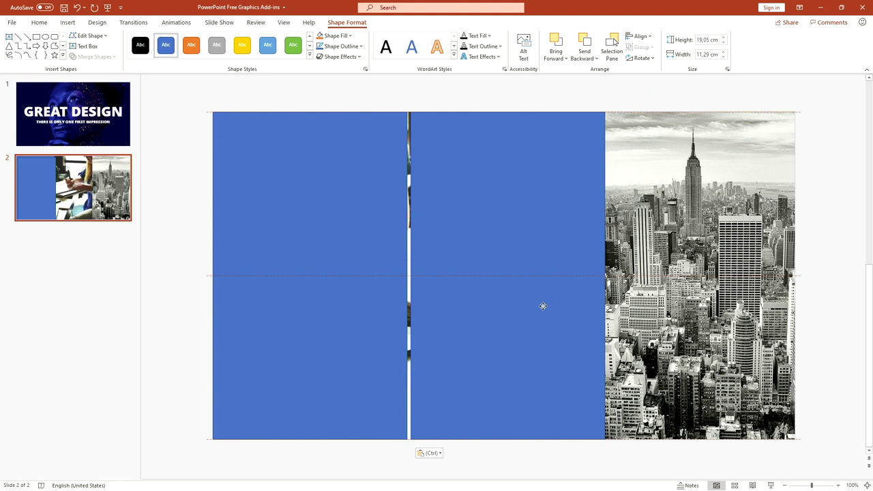
drag(543, 306, 539, 307)
key(ctrl+v)
key(ctrl+v)
drag(391, 309, 675, 273)
shift+click(511, 277)
shift+click(380, 269)
- Give all three rectangles 20% fill transparency and no outline
right_click(476, 222)
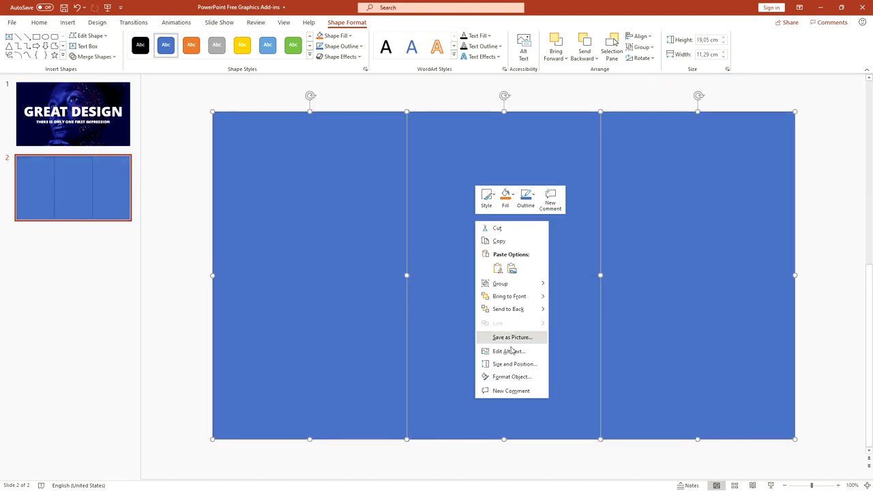
click(512, 376)
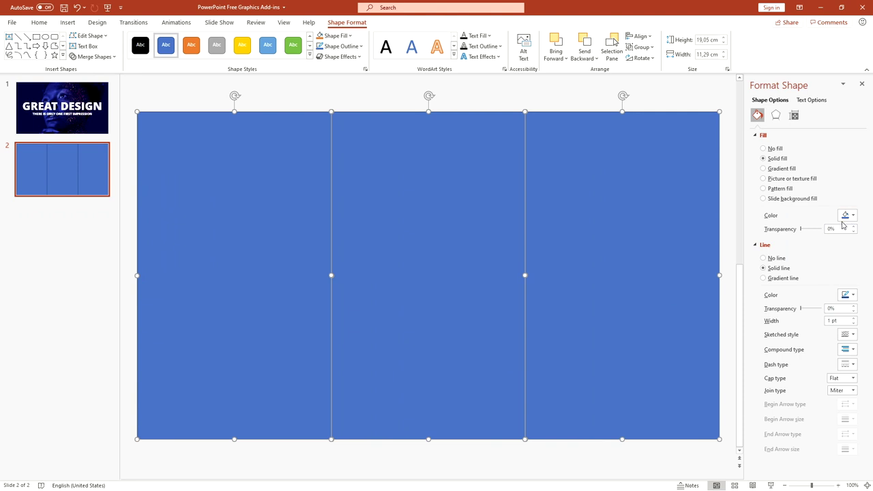
click(828, 229)
text(20)
key(Return)
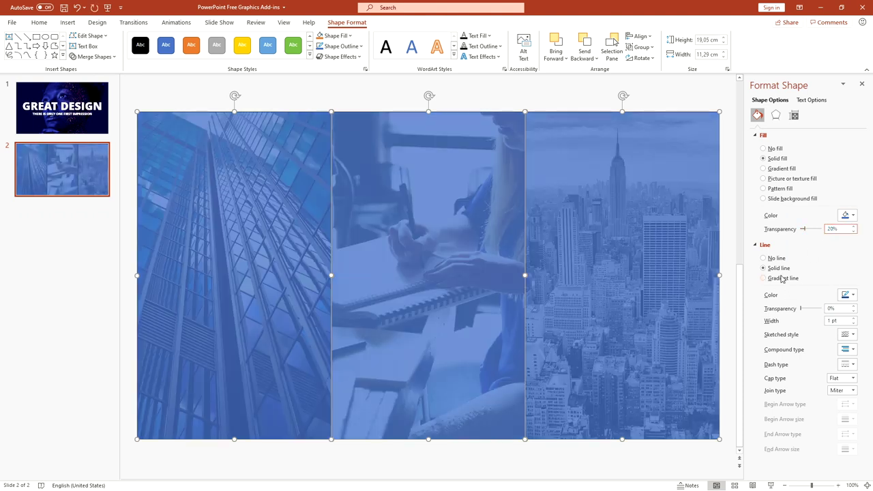
click(764, 258)
key(Escape)
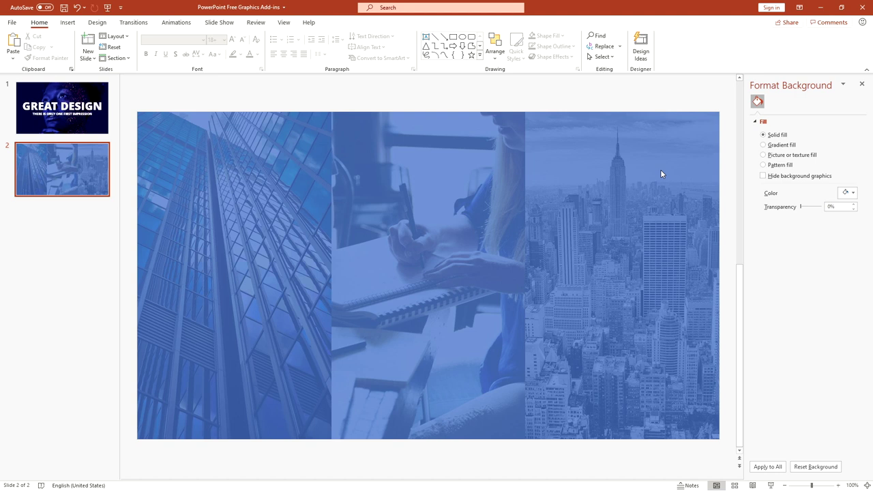
- Fill the right rectangle dark navy, the middle one Blue and the left one light blue
click(661, 169)
click(848, 215)
click(805, 327)
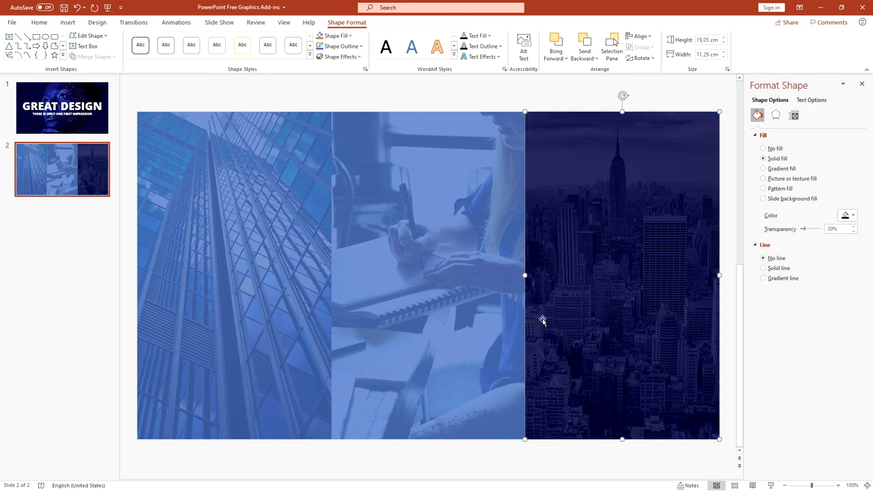
click(510, 319)
click(848, 216)
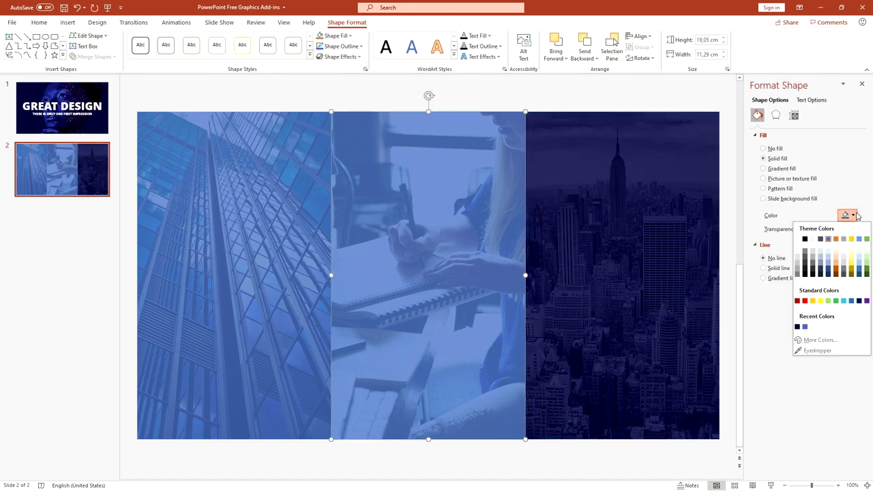
click(854, 301)
click(280, 282)
click(848, 215)
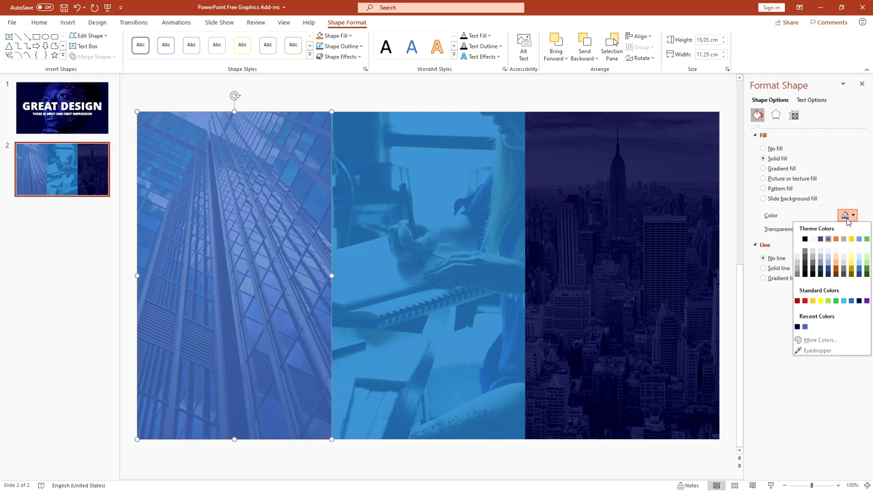
click(844, 300)
- Close the formatting pane and draw a text box at the top of the left column
click(731, 220)
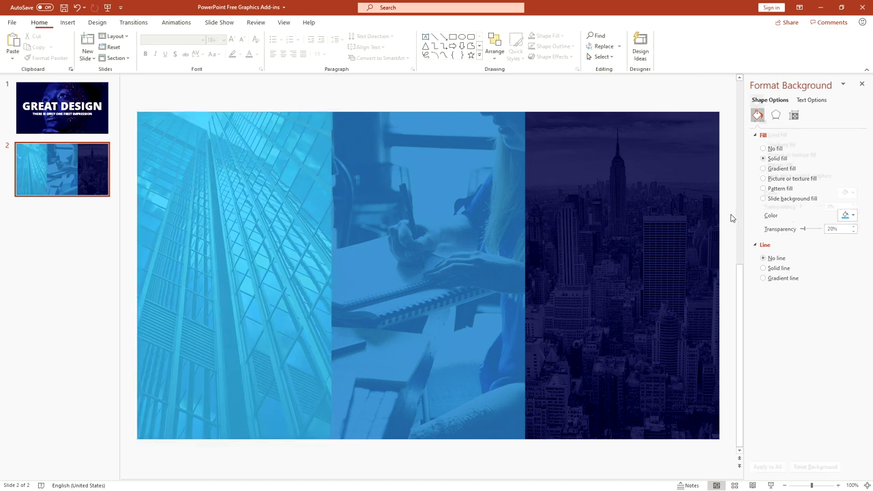
click(861, 85)
click(68, 22)
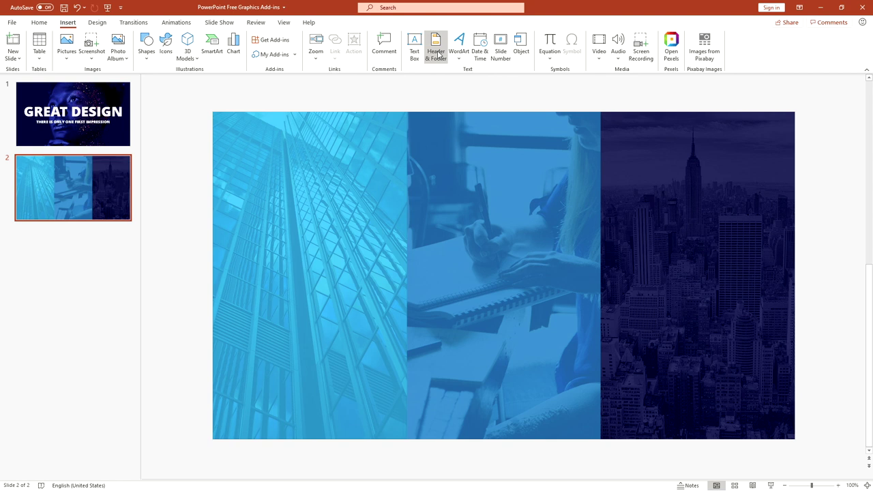
click(414, 47)
drag(231, 140, 393, 212)
- Type a centred DESIGNER title in Open Sans Extrabold and move it slightly lower
click(189, 41)
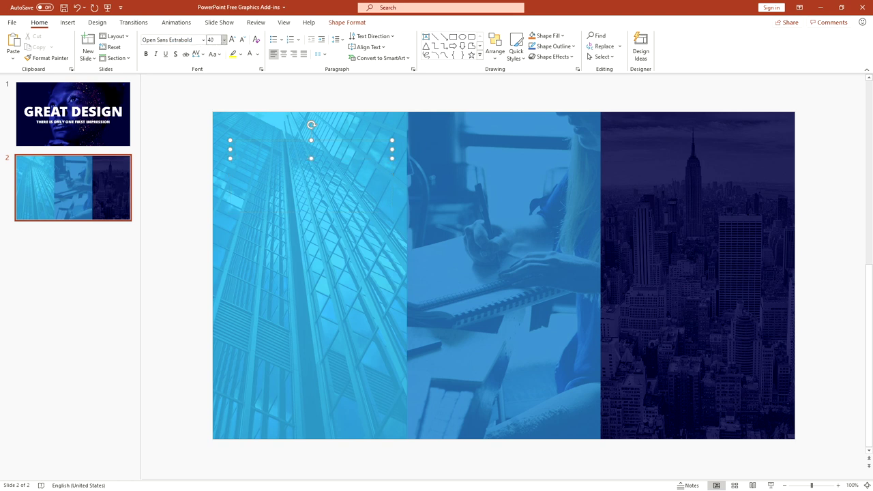
text(DESINGE)
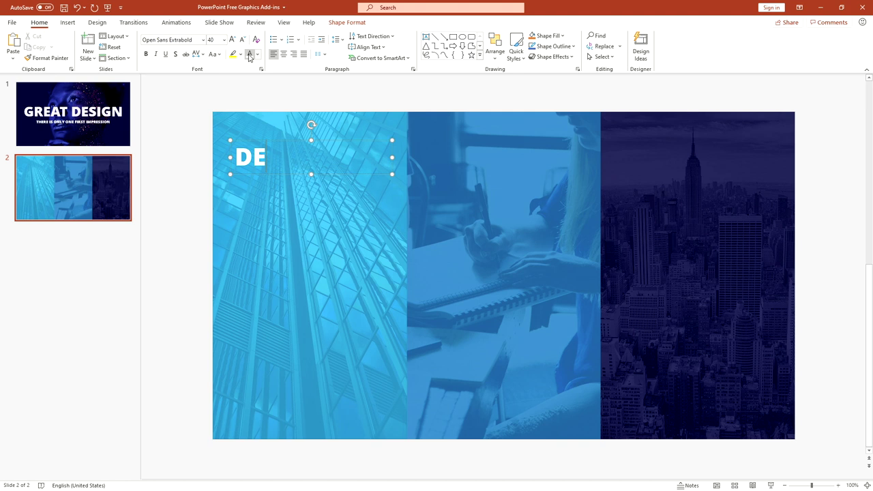
key(BackSpace)
key(BackSpace)
key(BackSpace)
text(GNER)
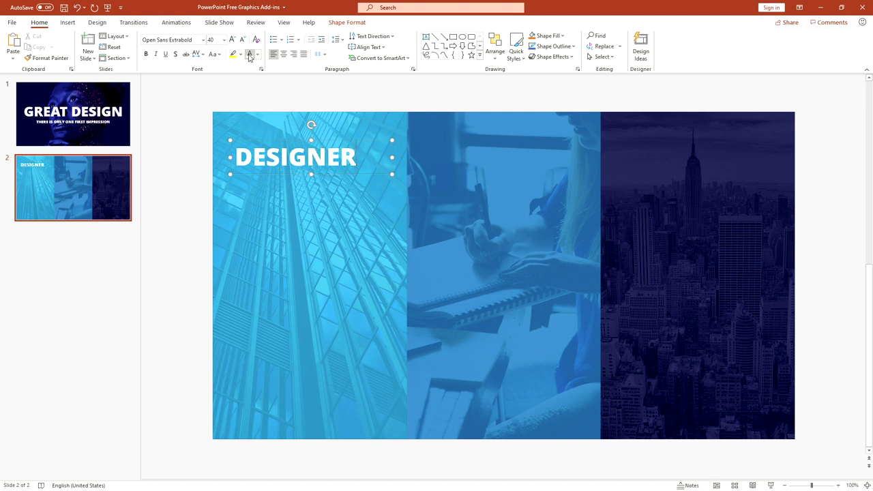
click(330, 142)
click(283, 54)
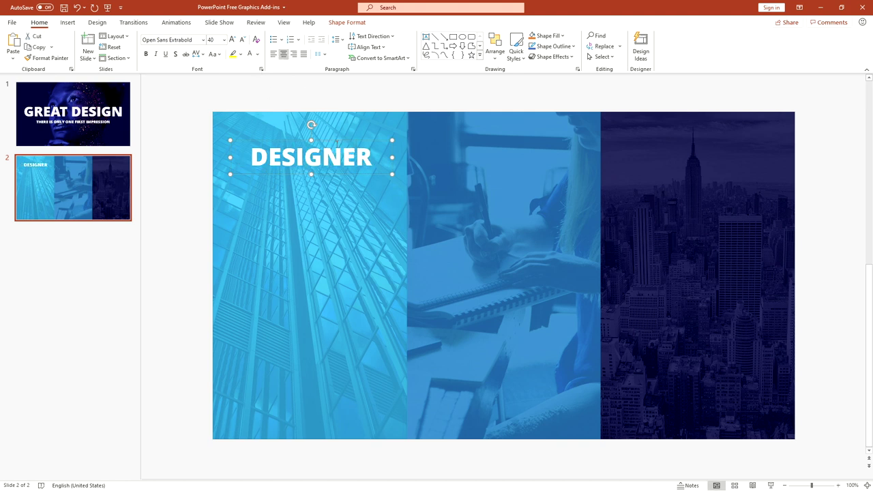
drag(339, 143, 340, 178)
- Duplicate the title into the middle column as ARTIST and copy it to the right column
key(ctrl+d)
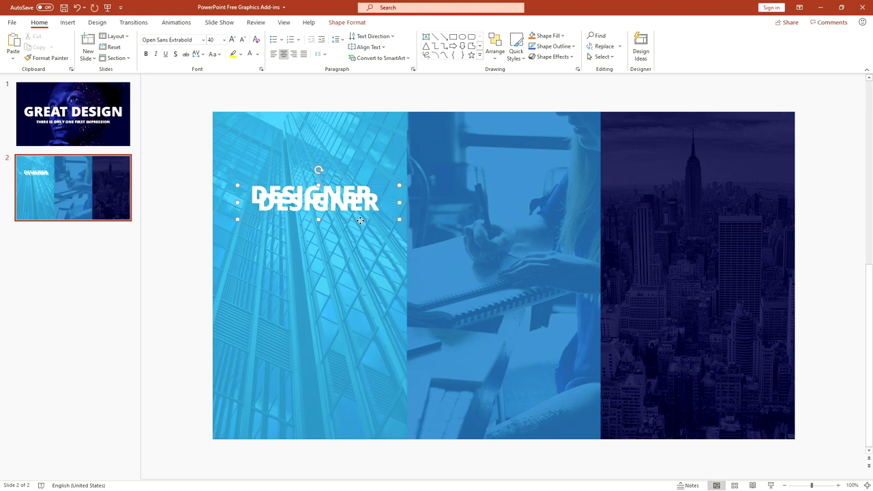
drag(360, 220, 542, 214)
double_click(524, 198)
text(ARTIST)
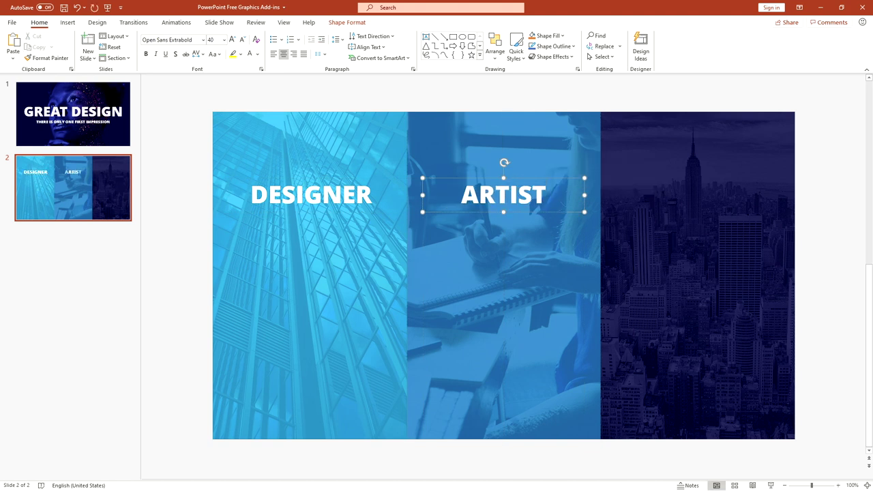
drag(514, 212, 709, 212)
double_click(698, 195)
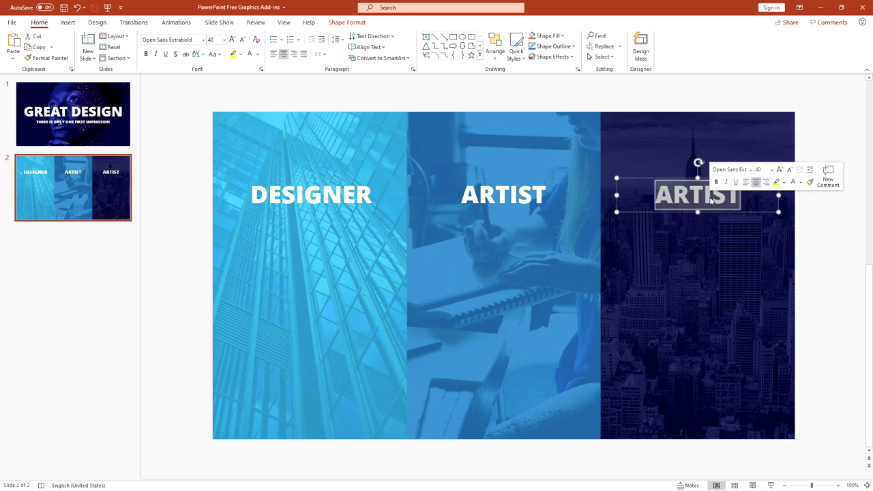
- Retitle the right column EDITOR and draw a body text box below DESIGNER
text(EDITOR)
click(320, 216)
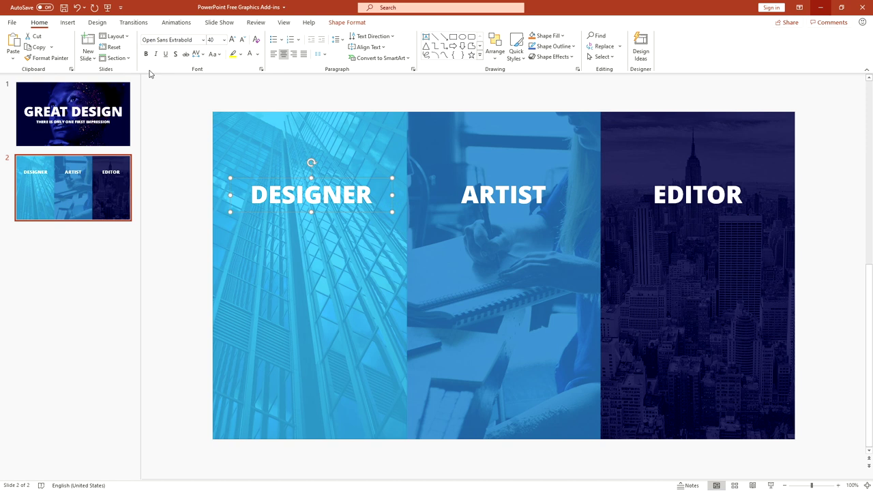
click(67, 22)
click(414, 46)
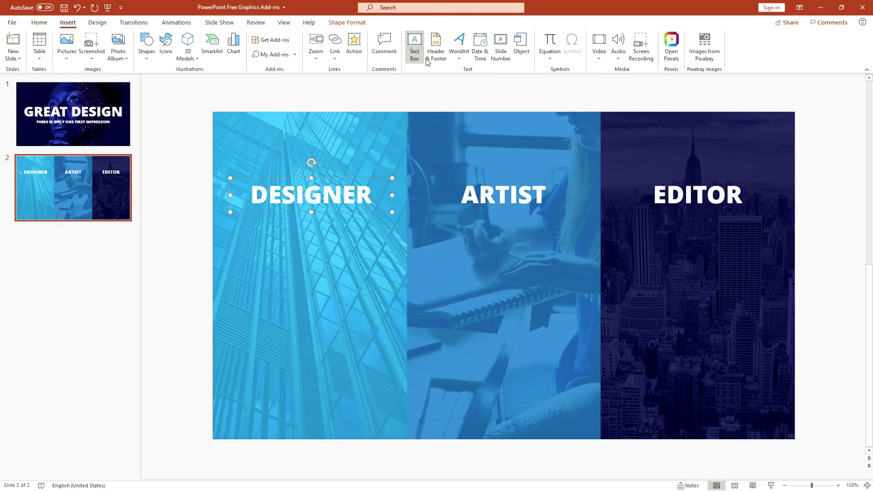
drag(239, 230, 396, 370)
- Fill the box with centred lorem ipsum text in Open Sans at 24 pt
click(191, 43)
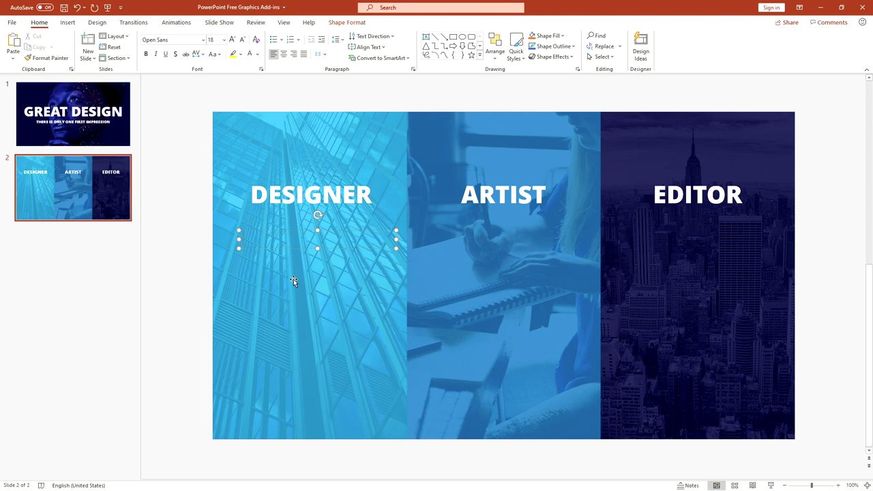
text(Lorem ipsum dolor sit amet, consetetur sadipscing elitr, sed diam nonumy eirmod tempor invidunt ut labore)
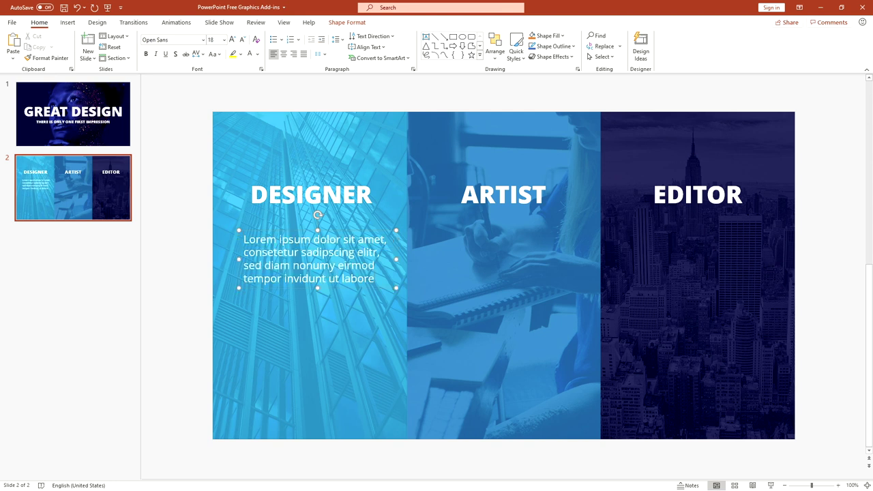
drag(394, 260, 362, 259)
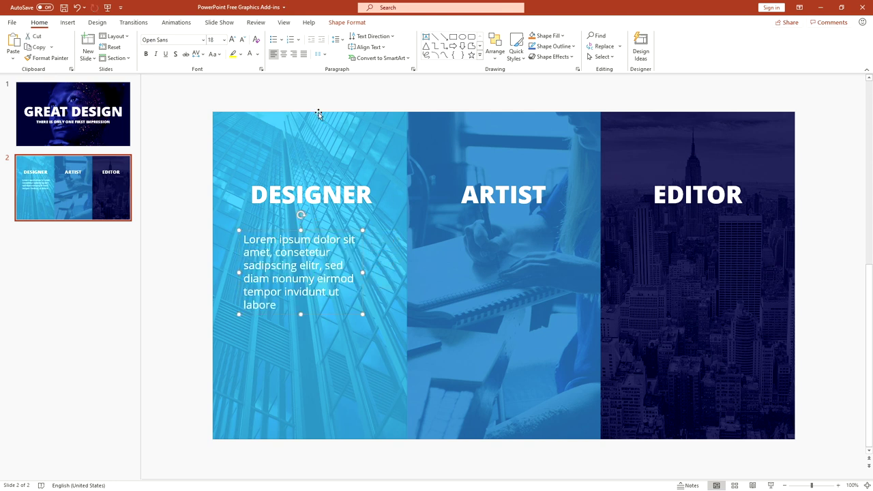
click(284, 54)
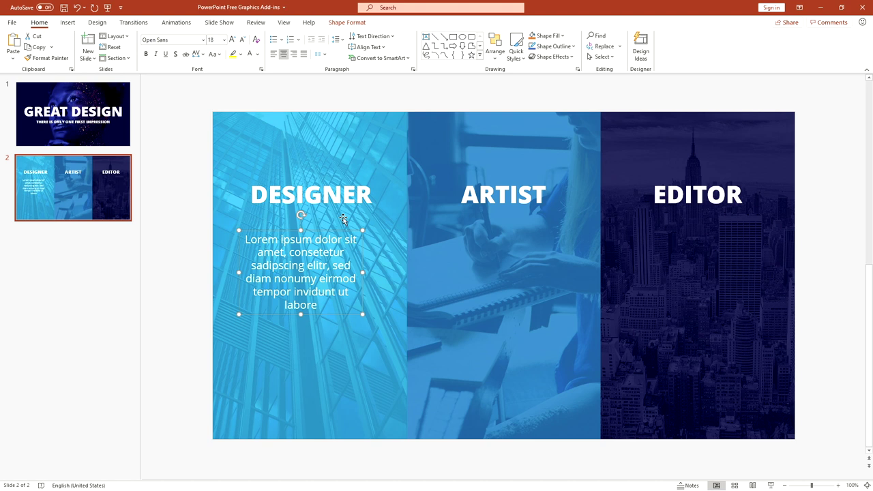
click(232, 39)
click(232, 40)
click(242, 40)
drag(366, 275, 388, 294)
click(232, 40)
drag(365, 343, 361, 339)
- Nudge the three titles and the body text down together
shift+click(344, 208)
shift+click(505, 198)
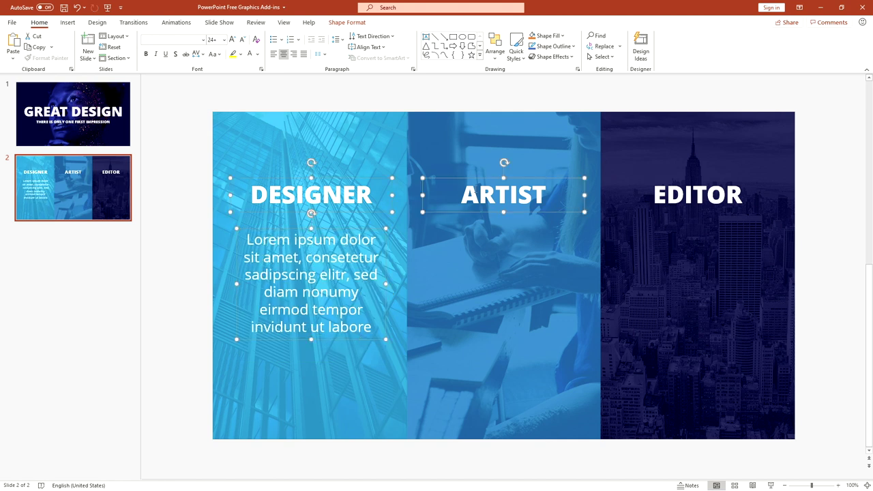
shift+click(661, 191)
key(Down)
key(Down)
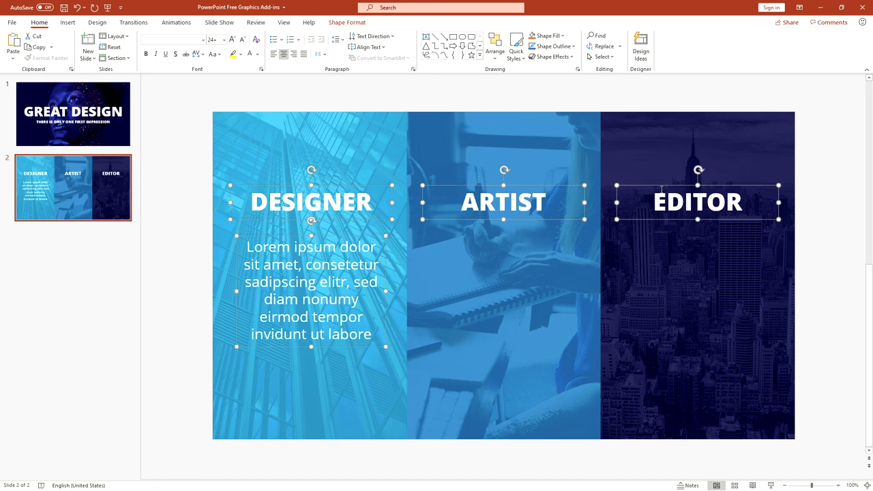
key(Down)
- Copy the lorem ipsum body text under the ARTIST and EDITOR titles
click(383, 329)
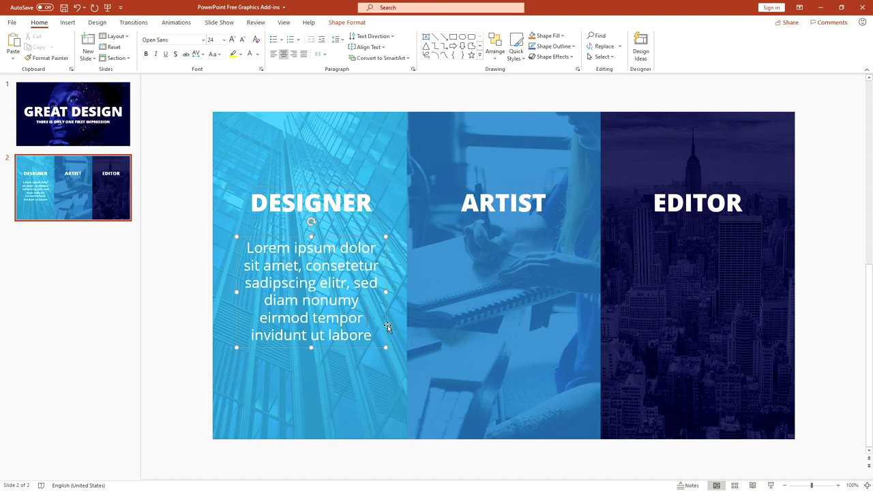
ctrl+drag(386, 327, 771, 312)
click(802, 303)
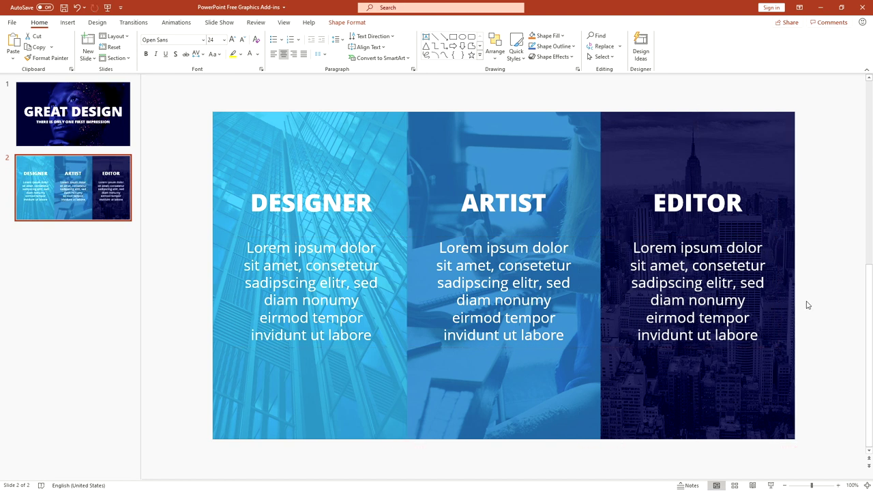
- Add Icondrop from the Office Add-ins store, agreeing to its terms and conditions
scroll(806, 289, down, 3)
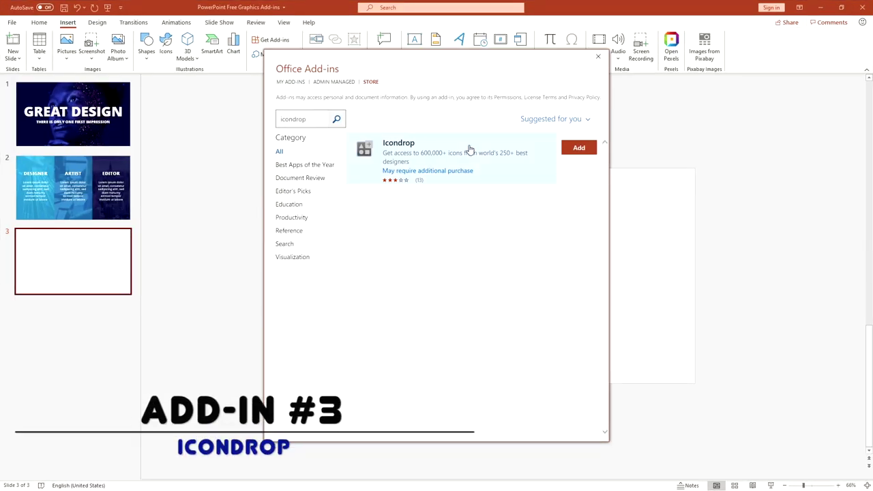
click(577, 148)
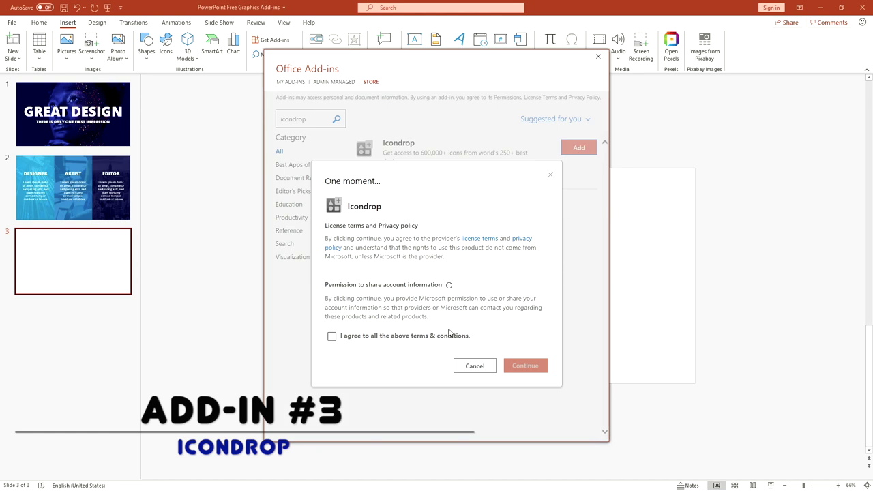
click(335, 336)
click(526, 369)
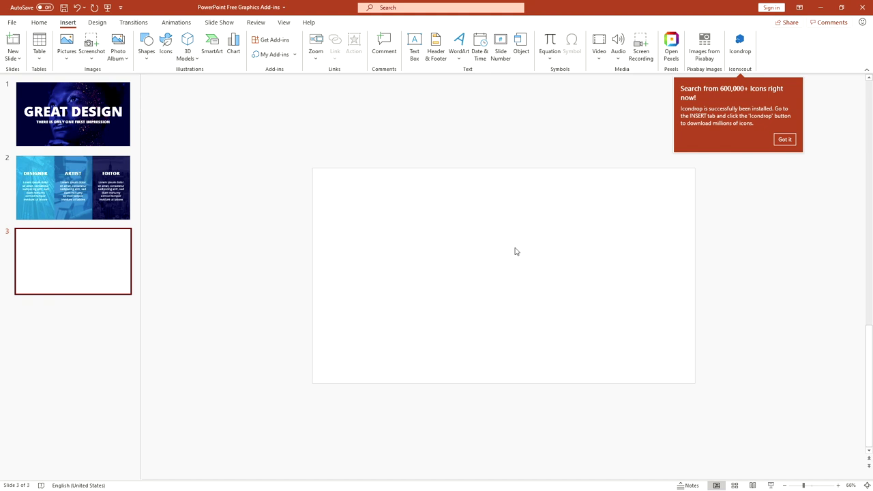
- Open the Icondrop panel, widen it, and browse Icons rather than illustrations
click(785, 140)
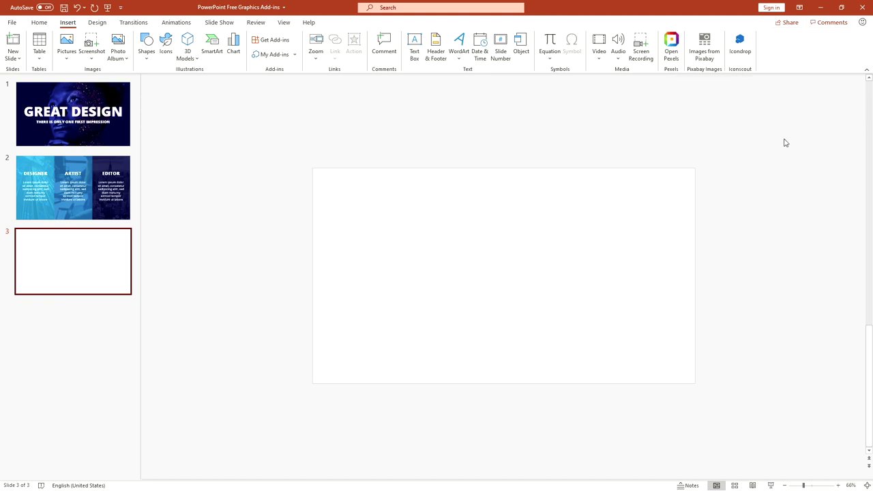
click(740, 47)
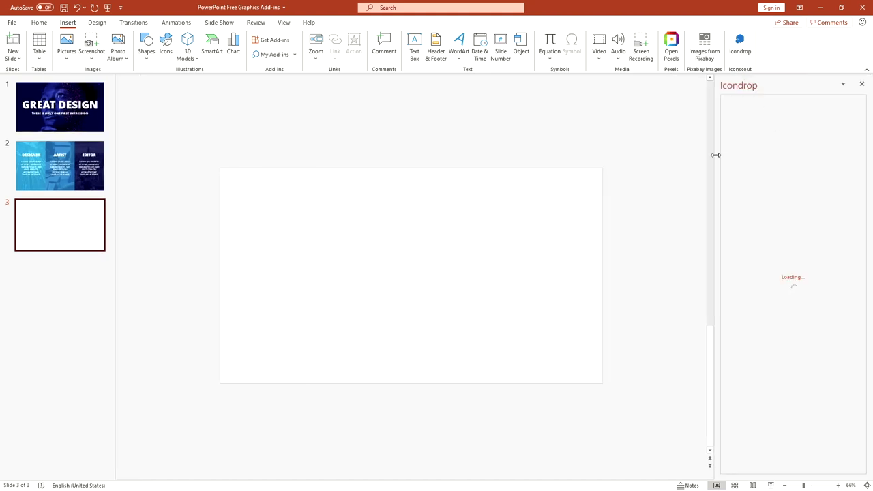
drag(716, 156, 607, 168)
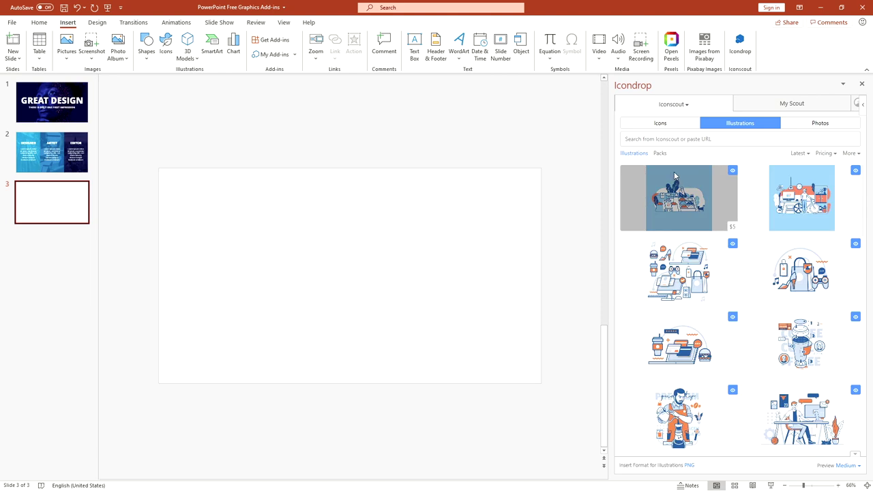
click(672, 127)
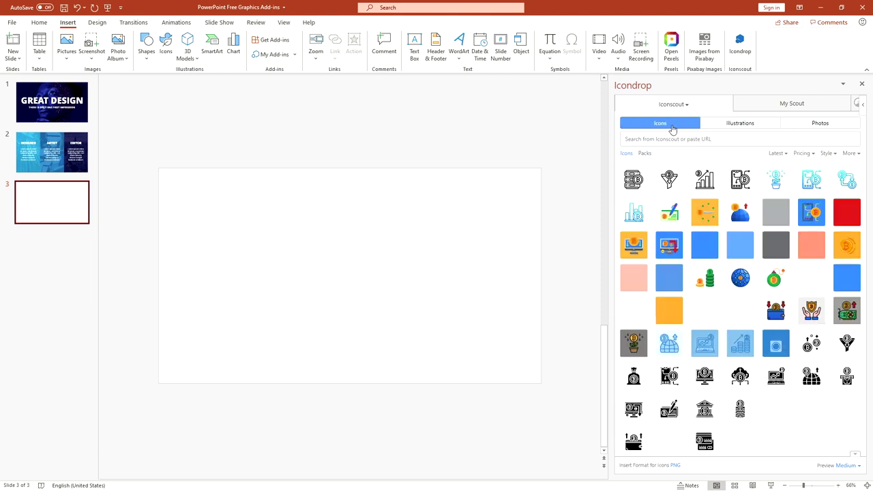
click(735, 128)
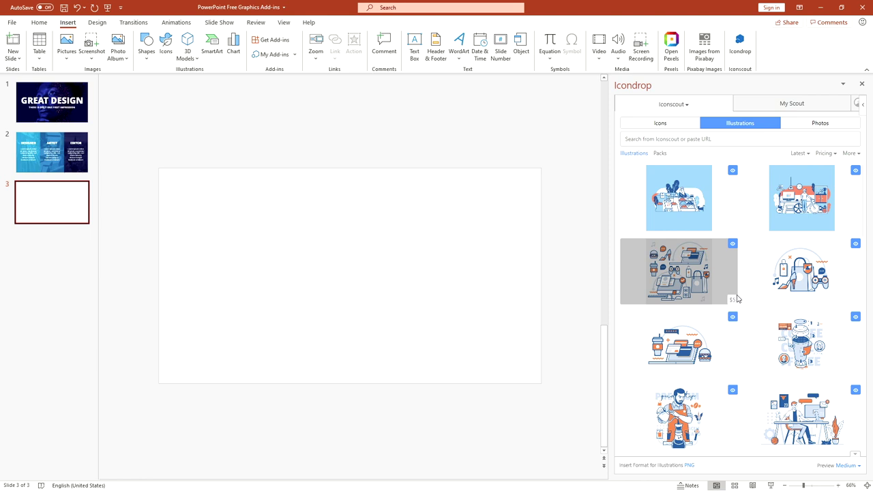
scroll(682, 286, down, 1)
scroll(682, 273, up, 1)
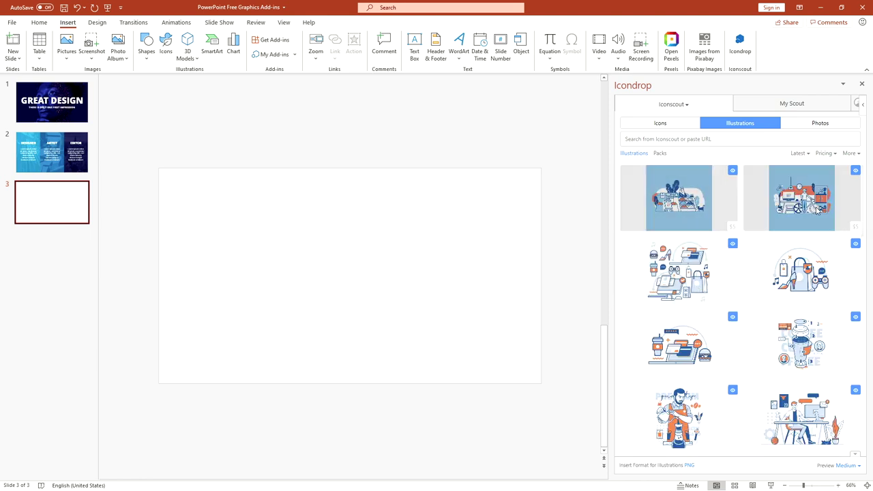
click(678, 128)
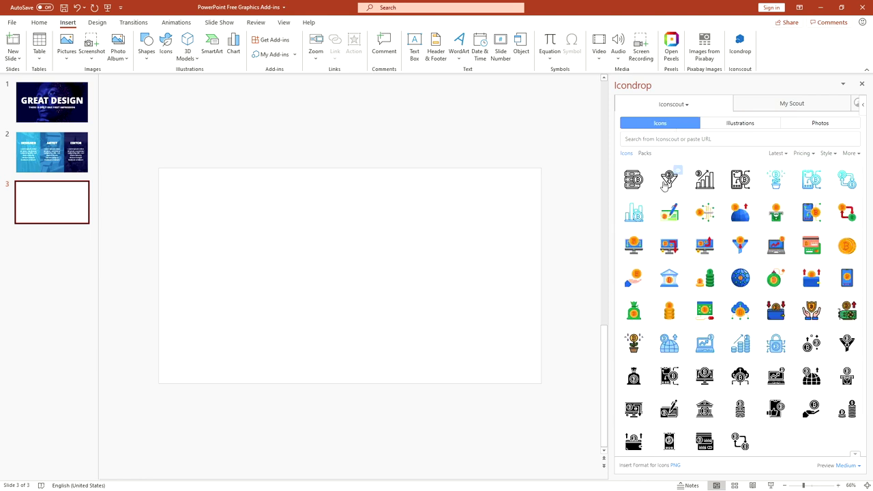
- Filter the icons to Free pricing and Doodle style
click(804, 154)
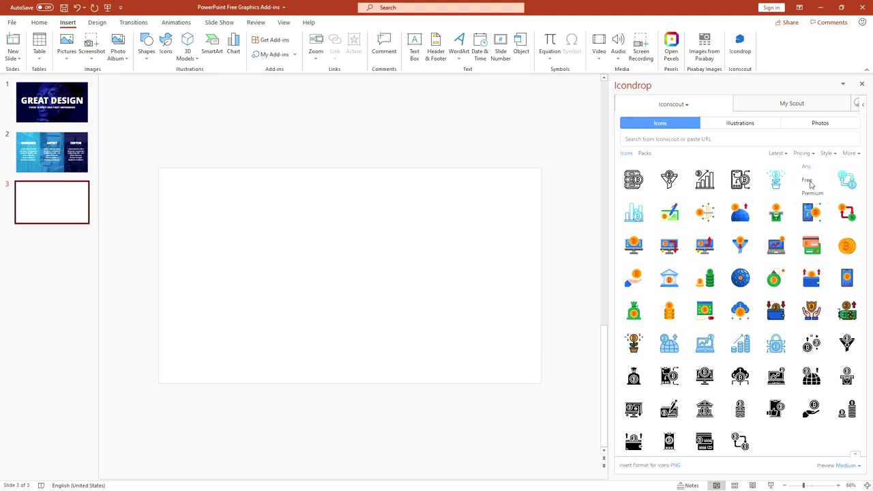
click(807, 180)
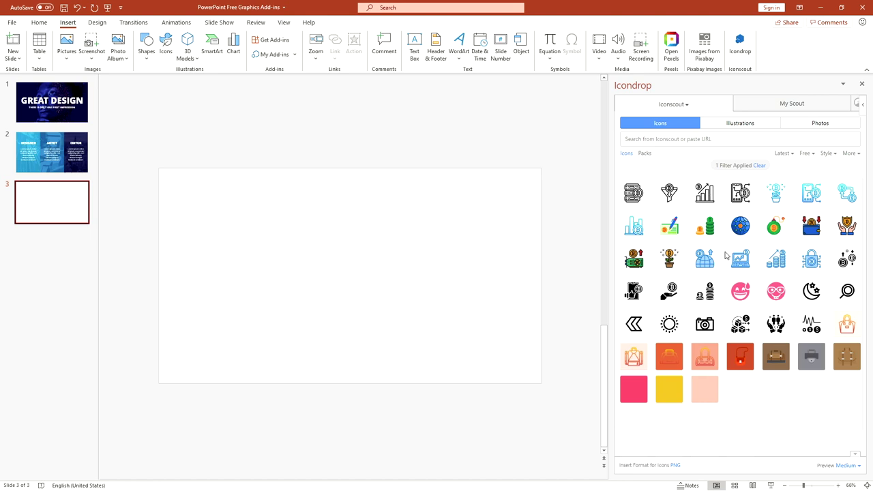
scroll(727, 256, down, 1)
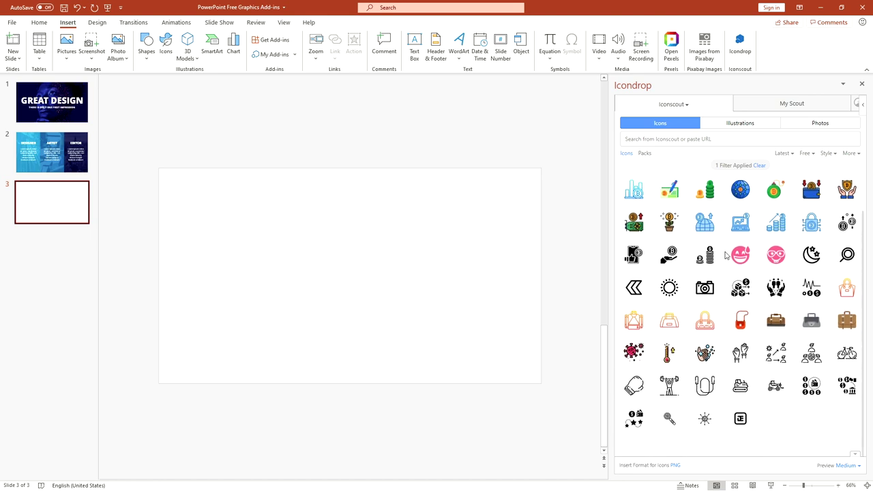
scroll(726, 256, down, 3)
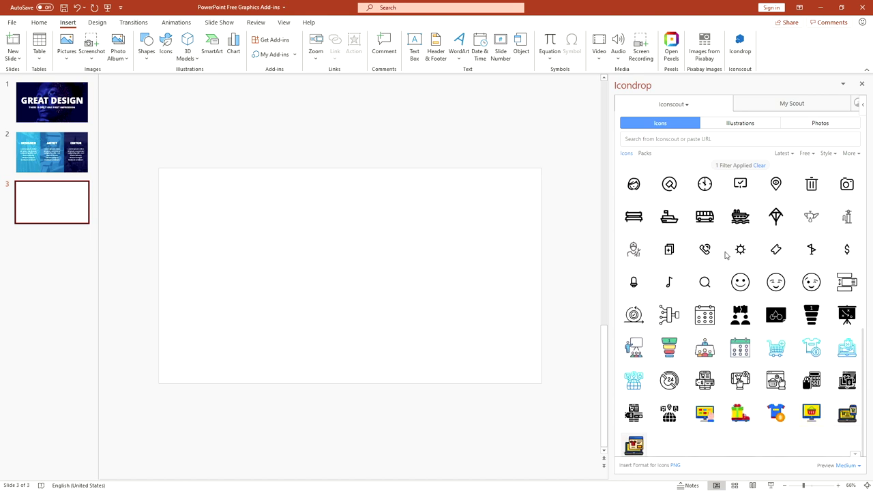
scroll(726, 256, down, 10)
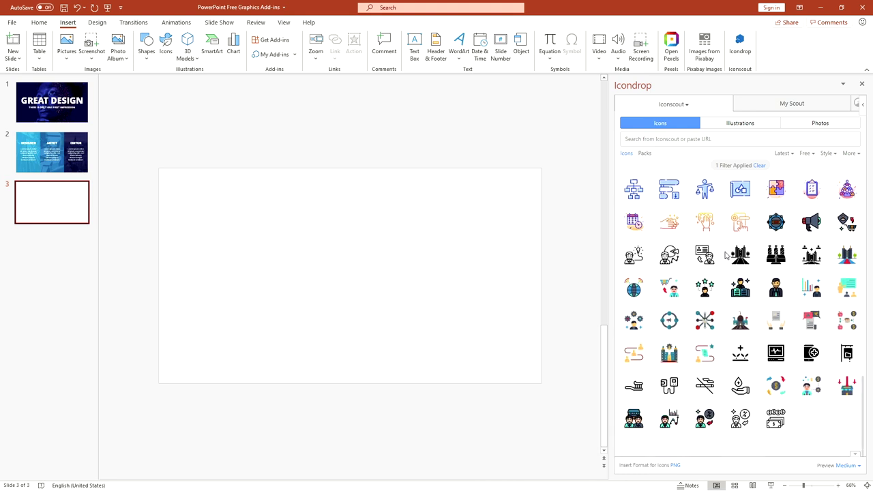
scroll(727, 256, down, 10)
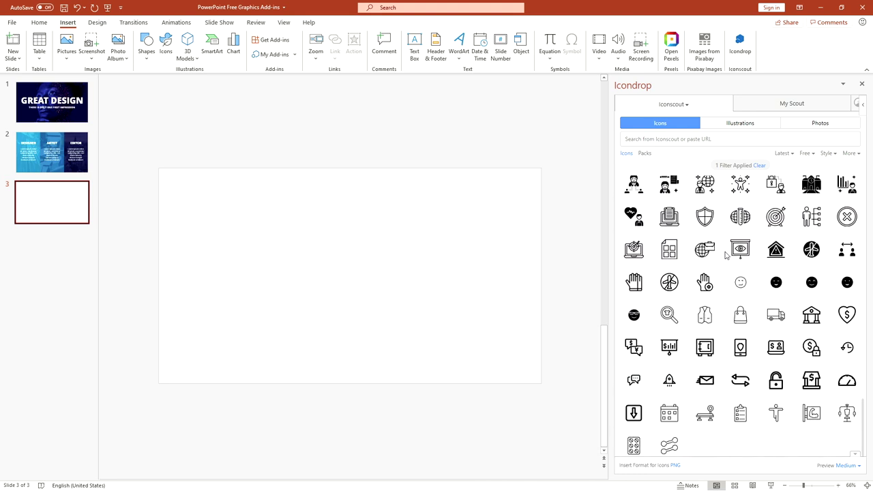
scroll(726, 256, down, 10)
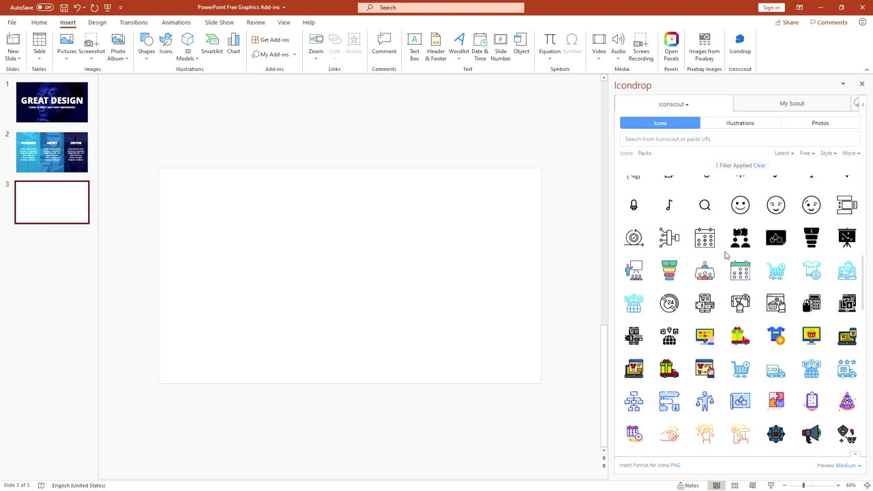
scroll(726, 256, down, 5)
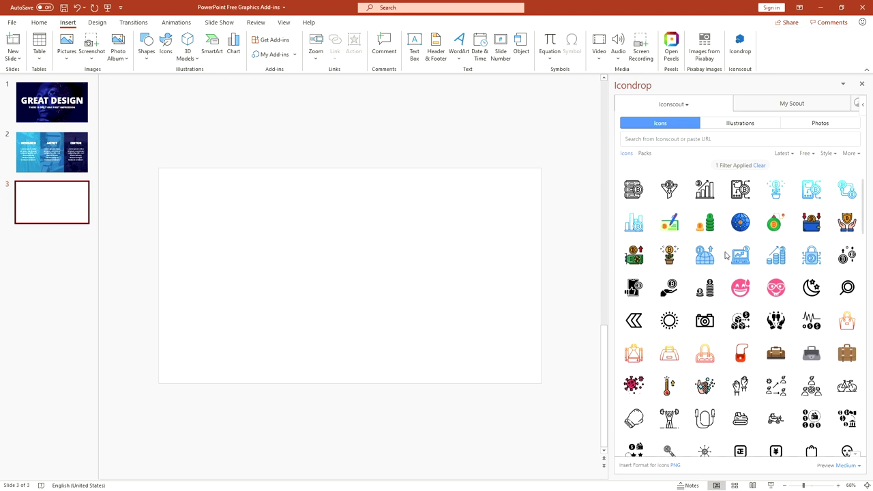
click(832, 157)
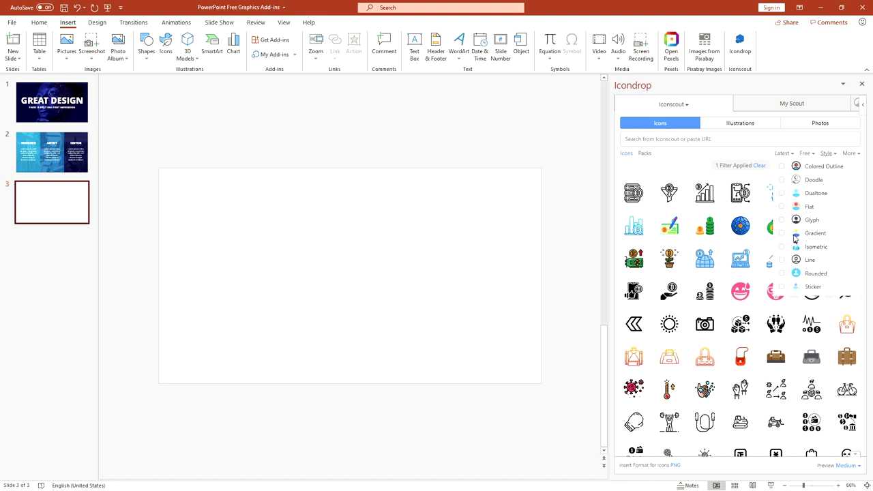
click(783, 180)
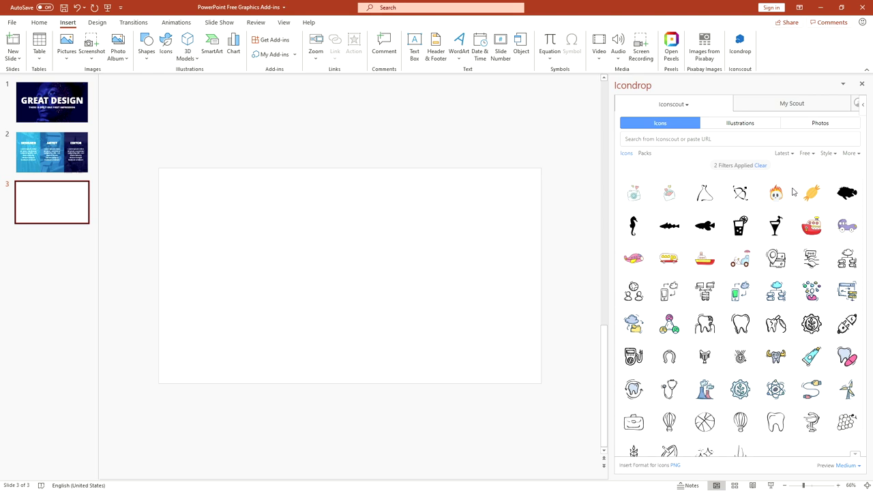
click(782, 155)
- Sort by Popular, insert the doodle globe and pin icons, and shrink the globe
click(787, 170)
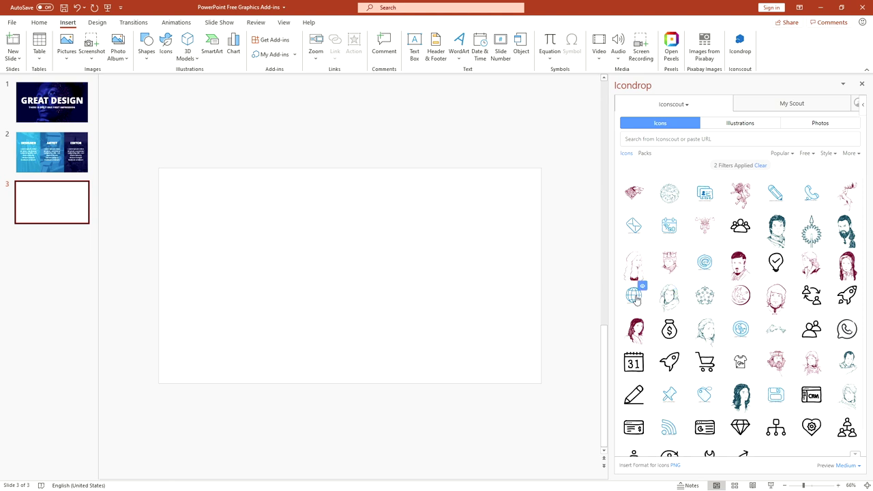
click(635, 298)
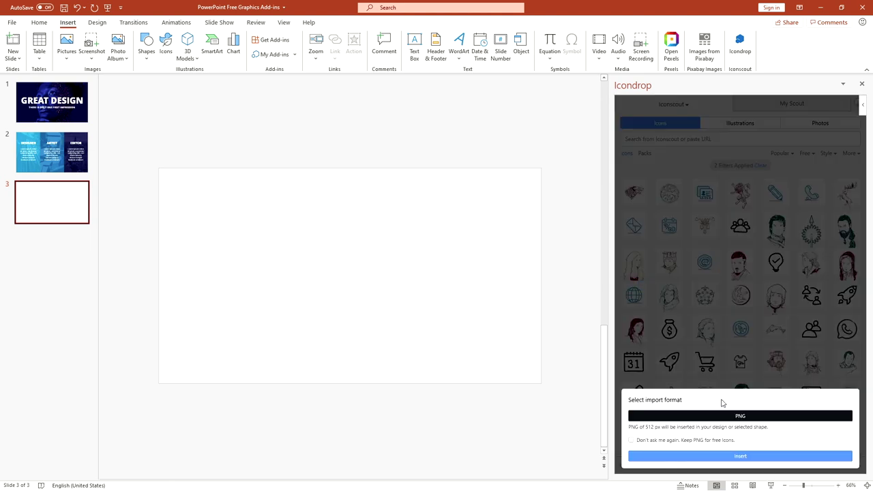
click(741, 456)
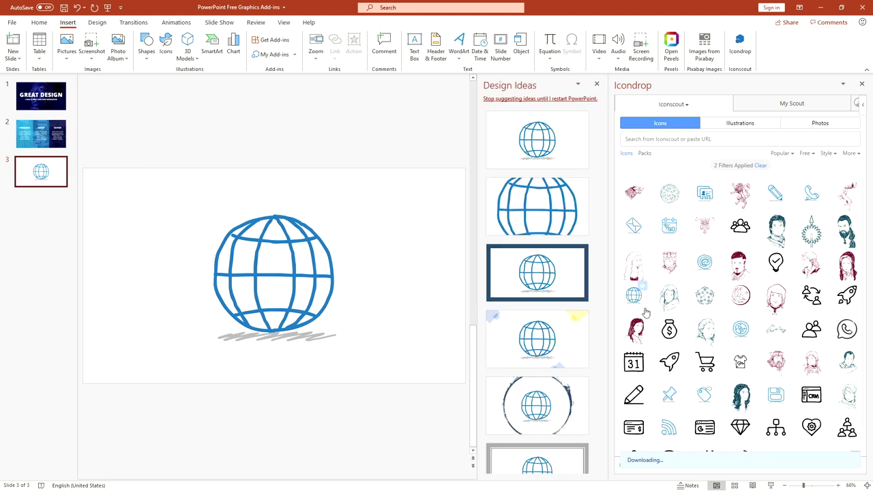
click(671, 400)
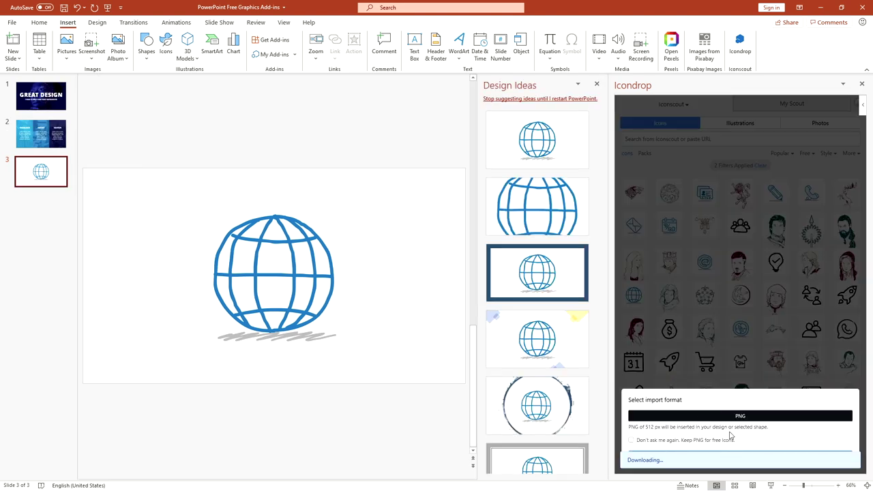
click(729, 457)
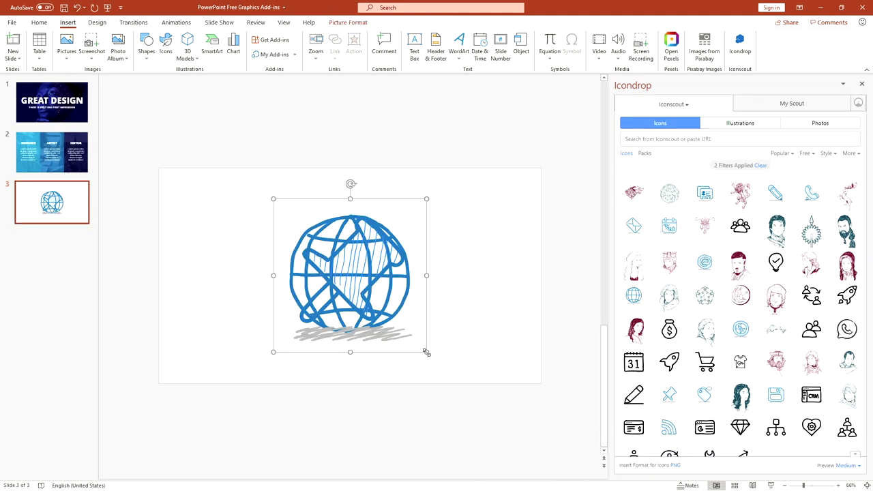
drag(425, 353, 306, 244)
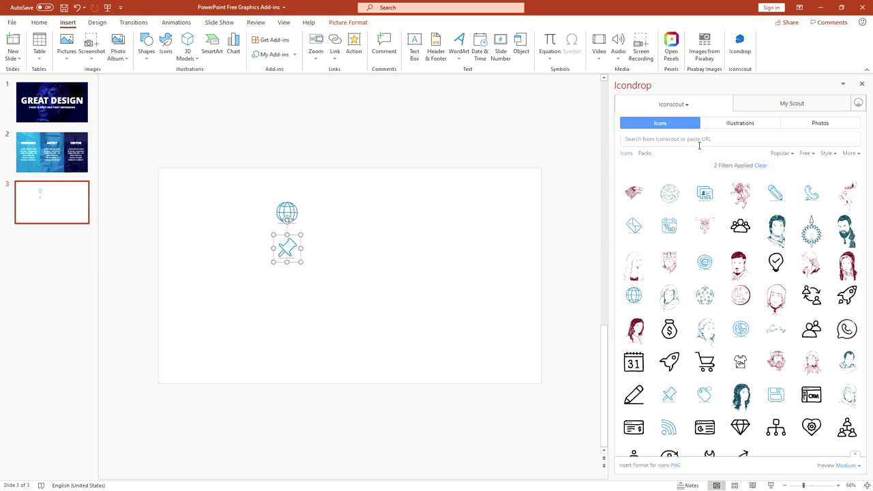
- Reset Icondrop filters to free icons, search 'Facebook' and insert a Facebook icon
click(760, 165)
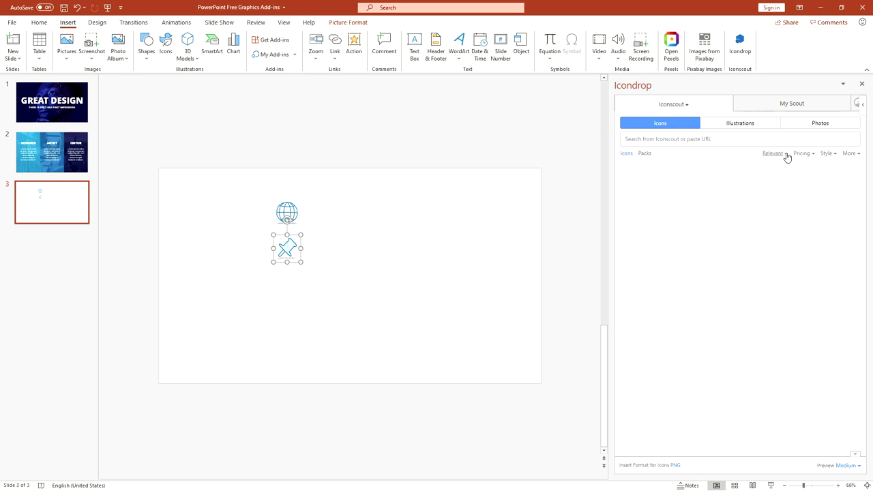
click(807, 180)
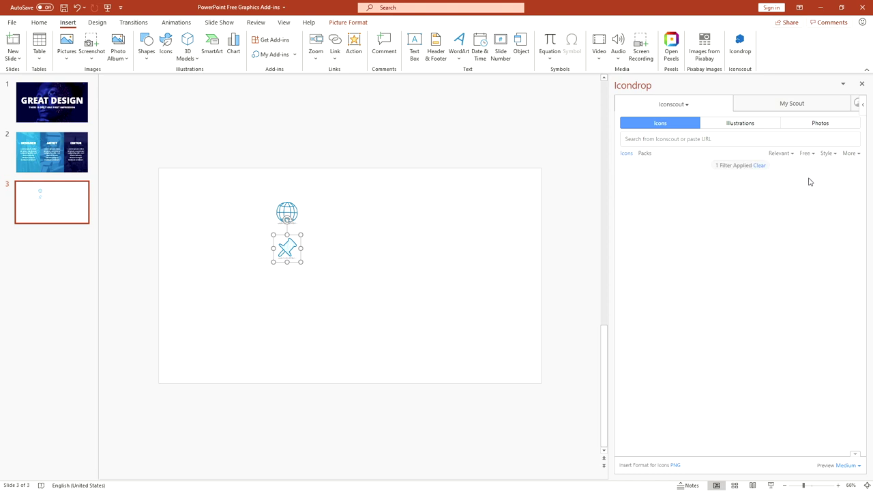
click(682, 139)
text(Face)
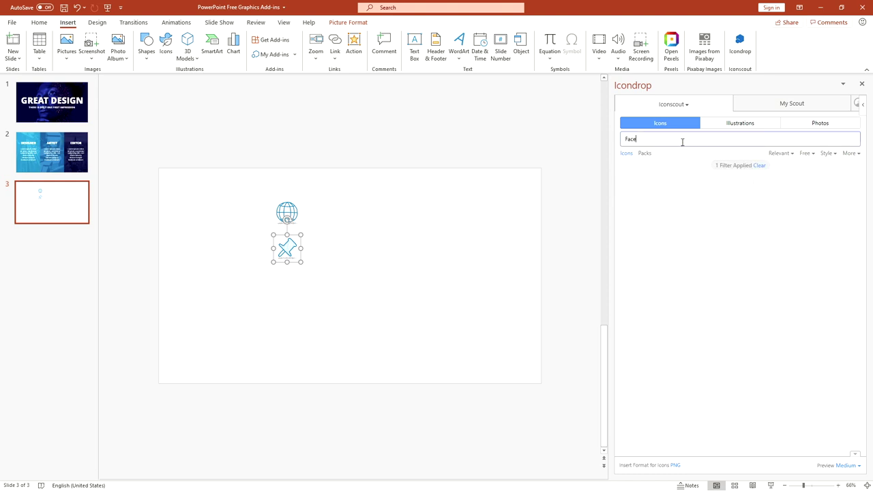
text(book)
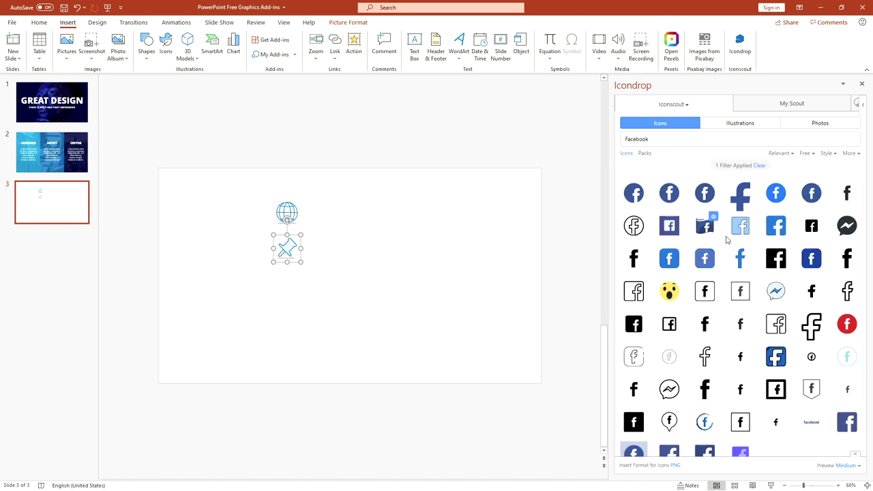
click(781, 236)
click(771, 457)
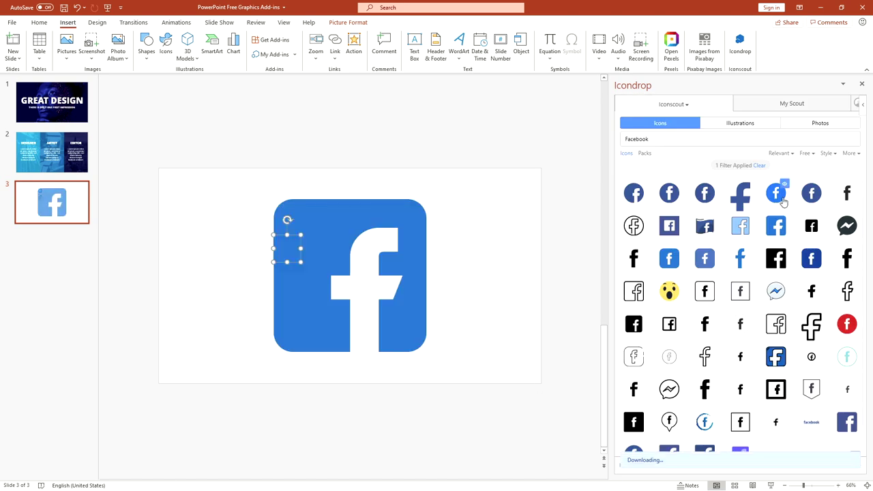
- Search for Instagram and insert the gradient Instagram icon
double_click(695, 140)
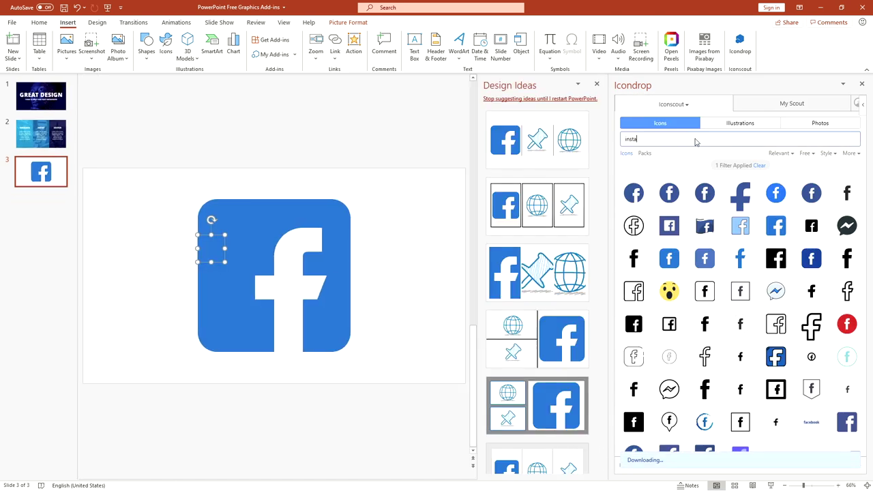
key(Return)
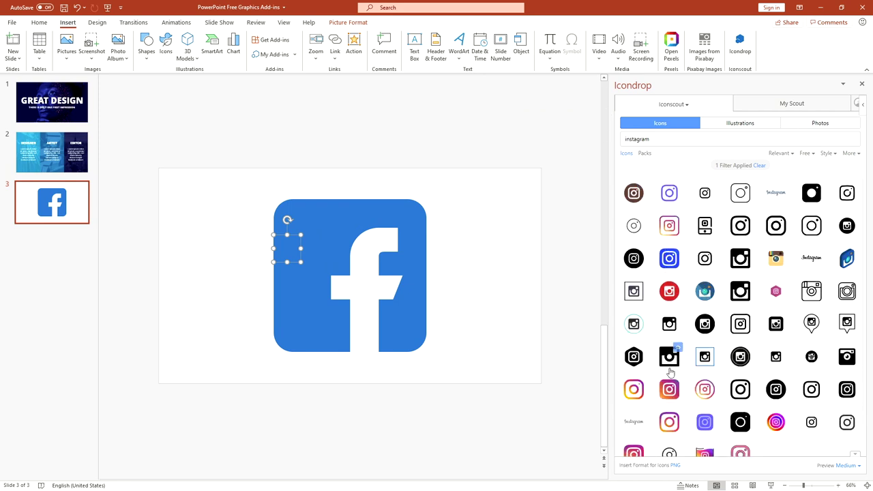
click(669, 388)
click(727, 455)
- Search 'link' and insert a LinkedIn icon
triple_click(629, 141)
text(linkedin)
key(Return)
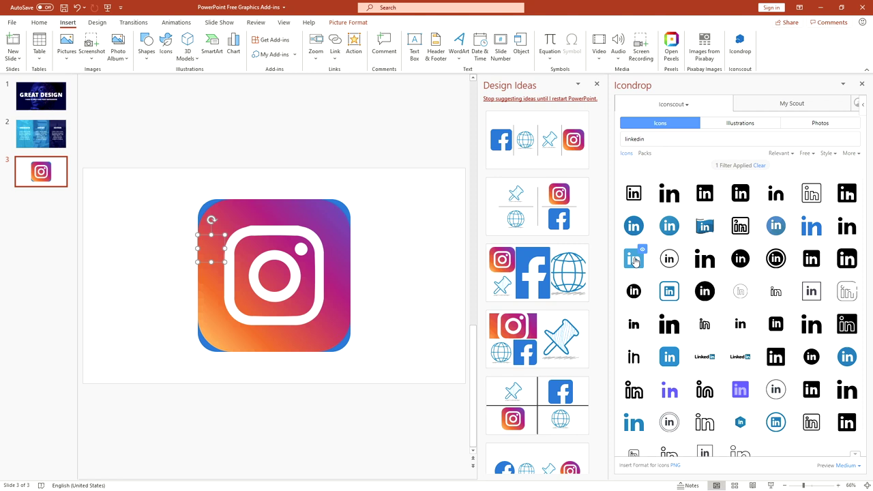
click(634, 260)
click(726, 461)
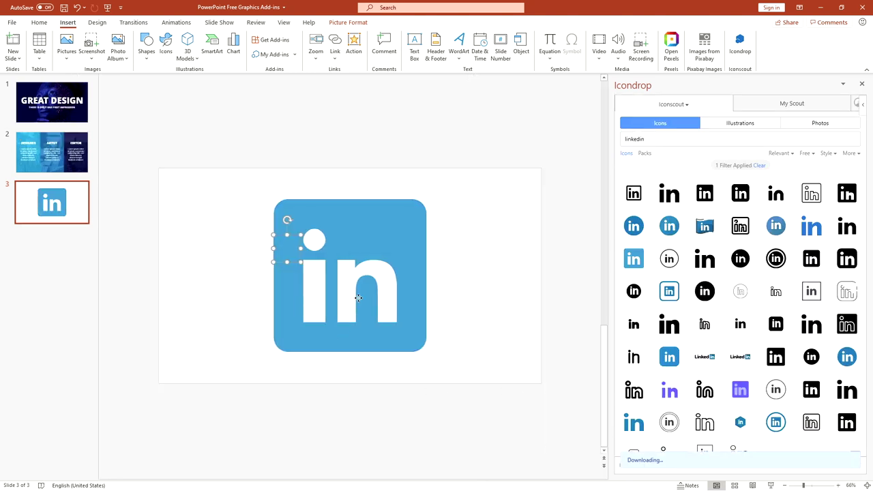
- Spread the icons apart, then set all three to 1 cm height
drag(358, 298, 452, 366)
drag(313, 259, 217, 322)
key(ctrl+a)
click(345, 23)
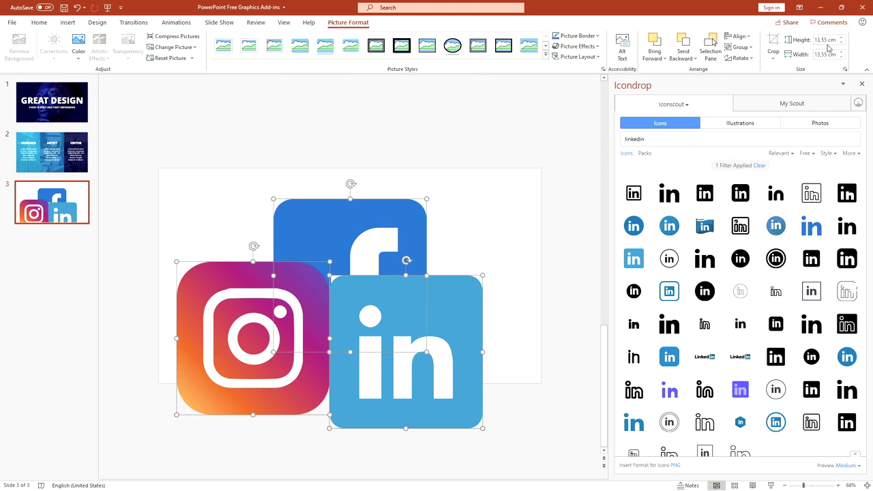
text(1)
key(Return)
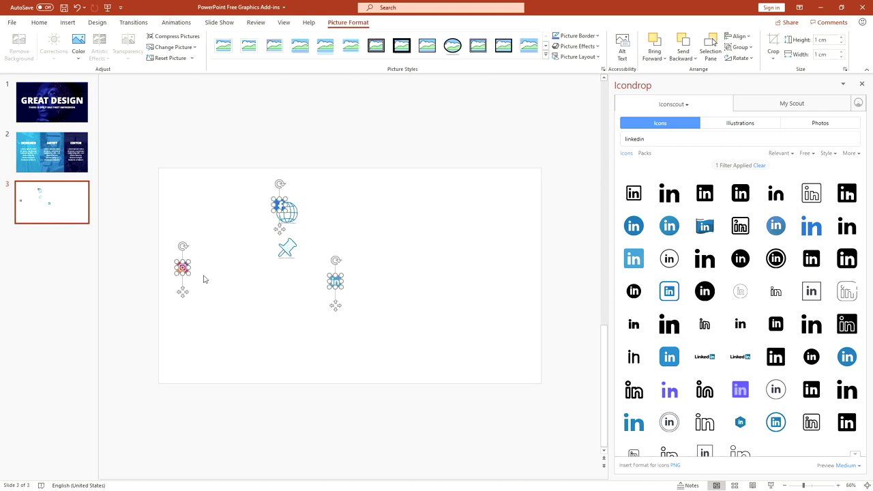
- Line up the Facebook and LinkedIn icons beside Instagram at the lower left
click(204, 278)
click(215, 339)
drag(282, 198, 230, 366)
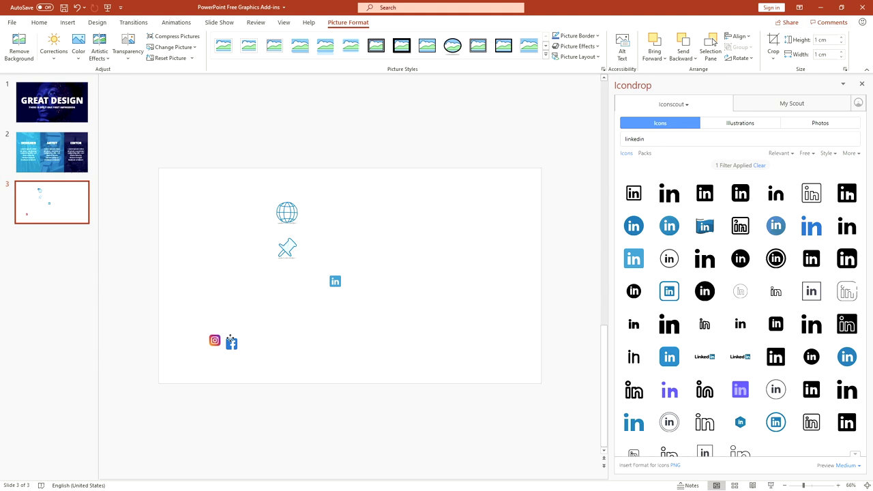
click(231, 339)
drag(335, 281, 249, 339)
click(429, 335)
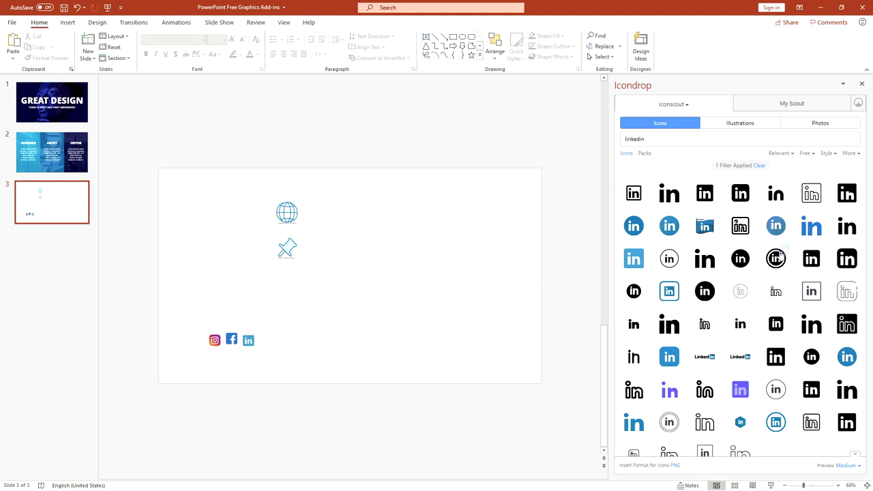
- Switch Icondrop to Illustrations and clear the search to browse all illustrations
click(750, 126)
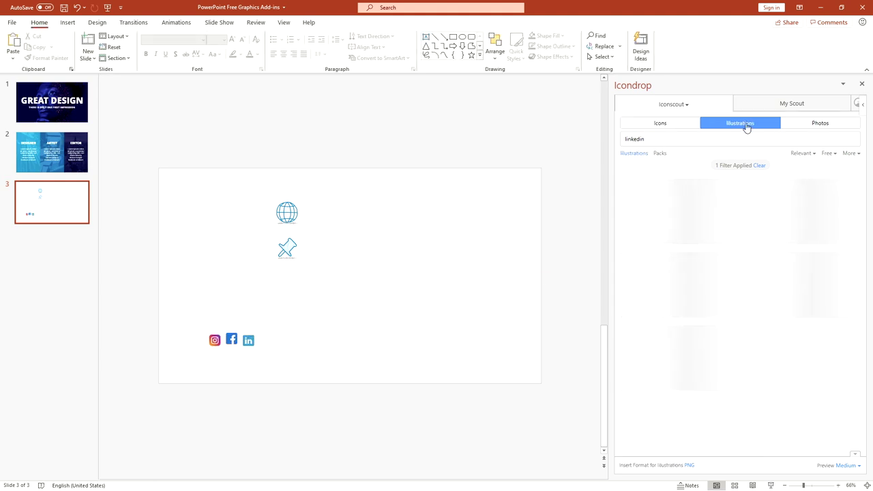
double_click(664, 140)
key(BackSpace)
scroll(723, 327, down, 3)
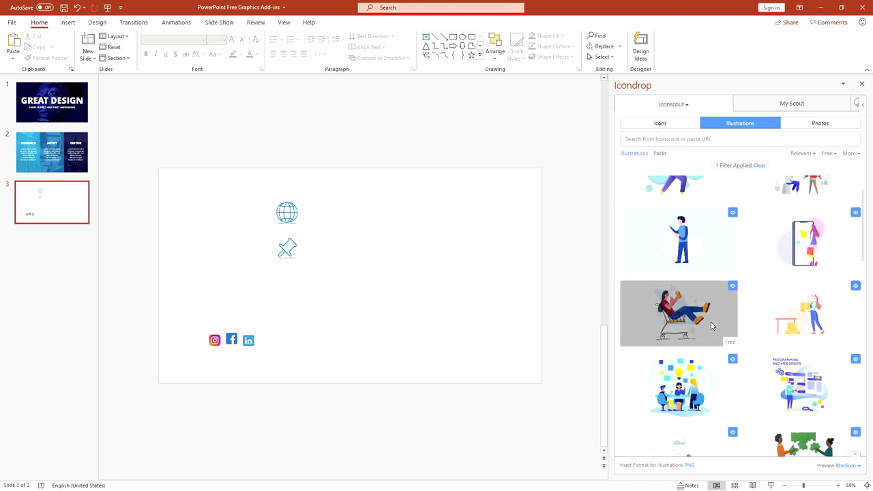
scroll(709, 327, down, 10)
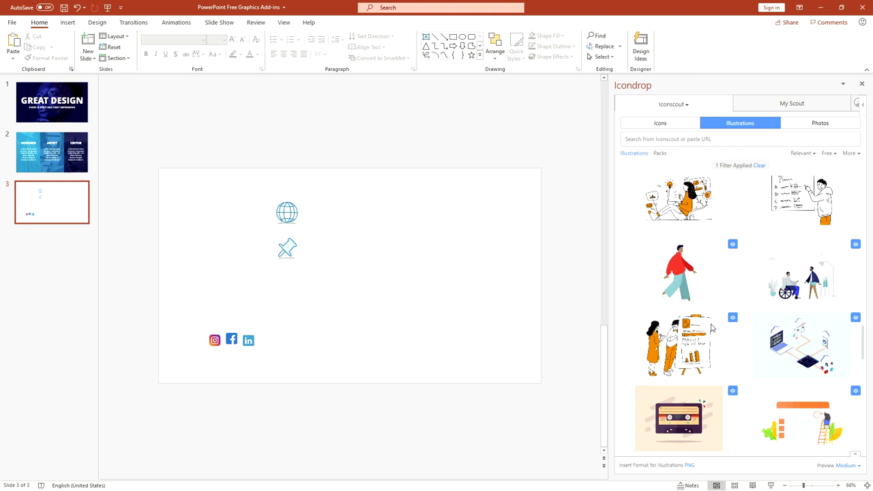
scroll(710, 328, down, 10)
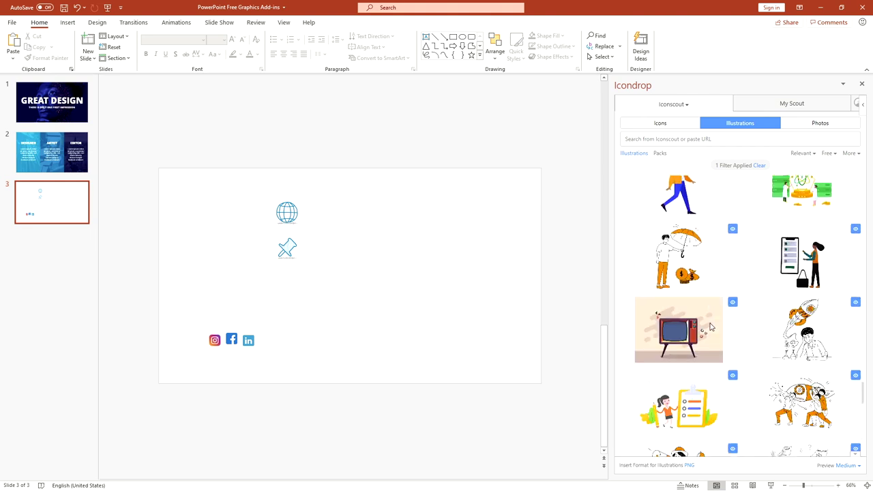
scroll(710, 328, down, 10)
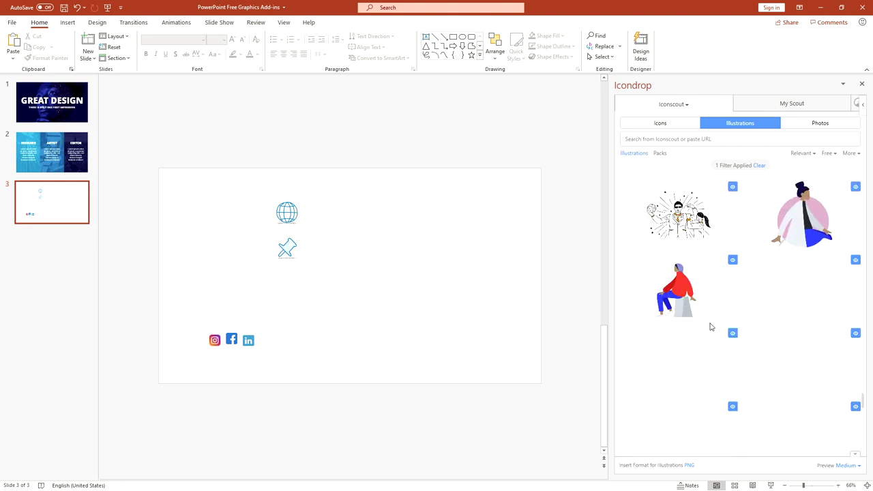
scroll(710, 327, down, 10)
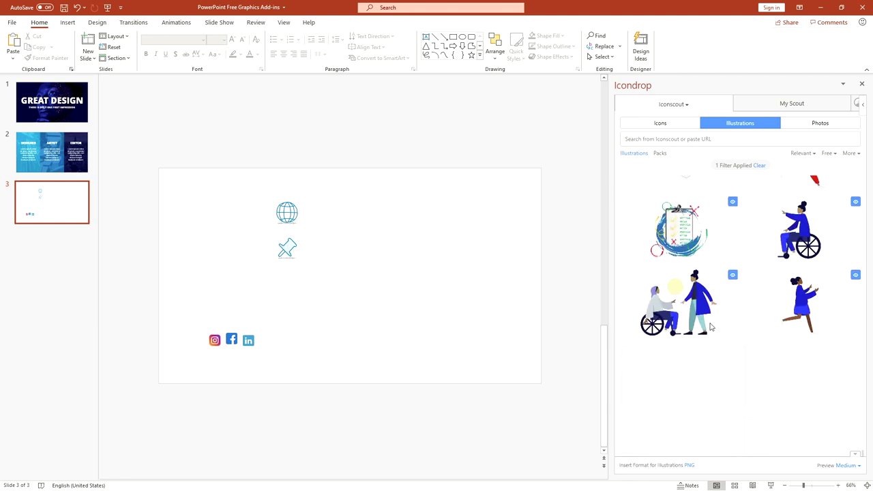
scroll(709, 330, down, 10)
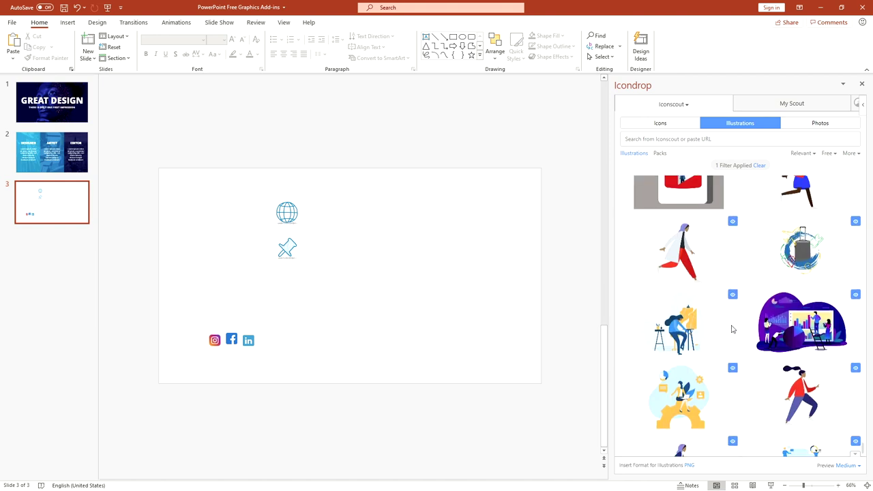
scroll(732, 330, down, 10)
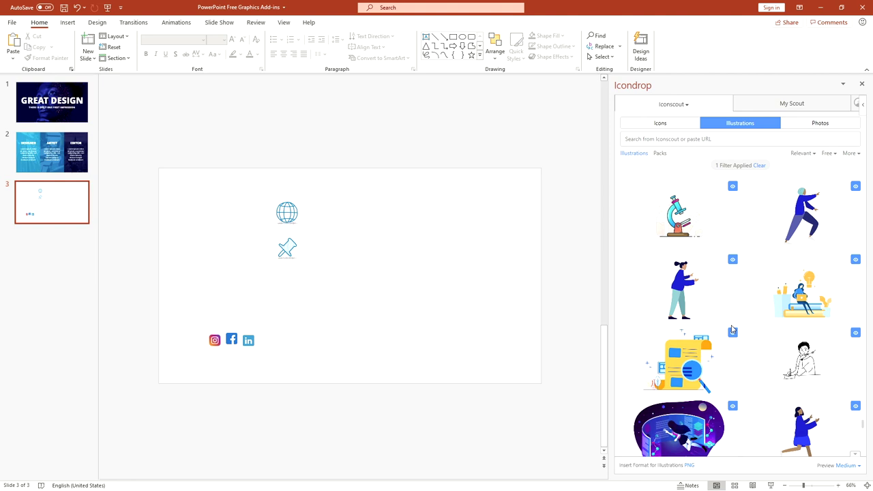
scroll(732, 330, down, 2)
scroll(730, 327, up, 2)
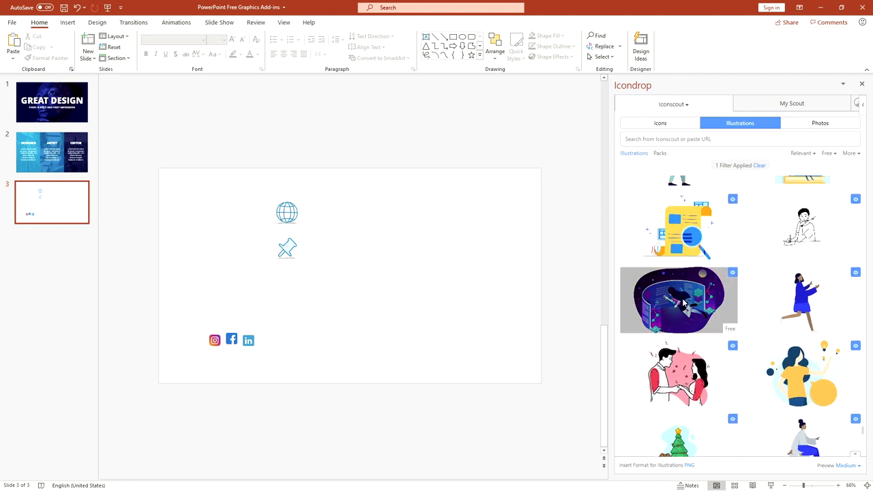
- Insert the purple floating-woman illustration, then close Design Ideas and the Icondrop panel
click(683, 303)
click(731, 454)
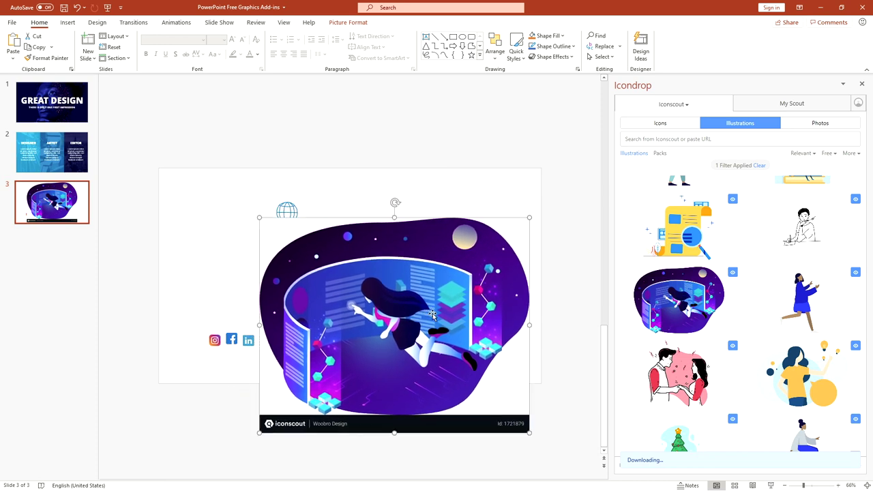
click(597, 84)
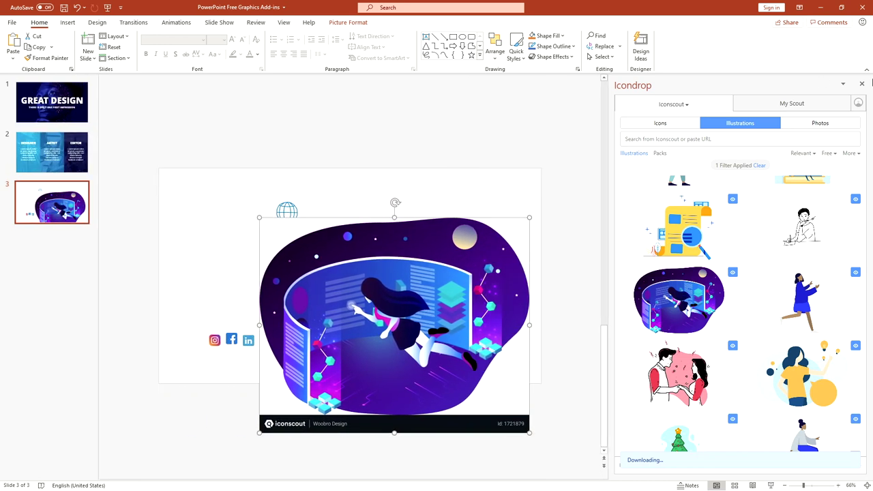
click(862, 85)
- Set the slide 3 background colour to navy
right_click(659, 179)
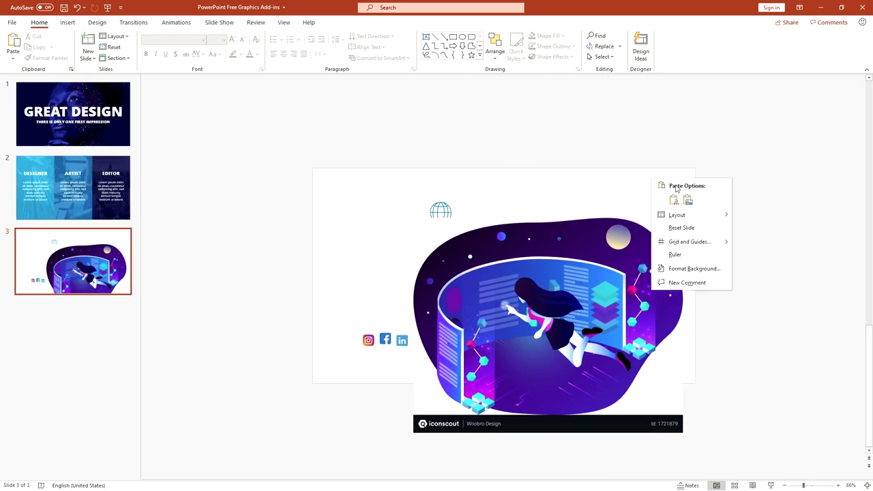
click(702, 270)
click(846, 192)
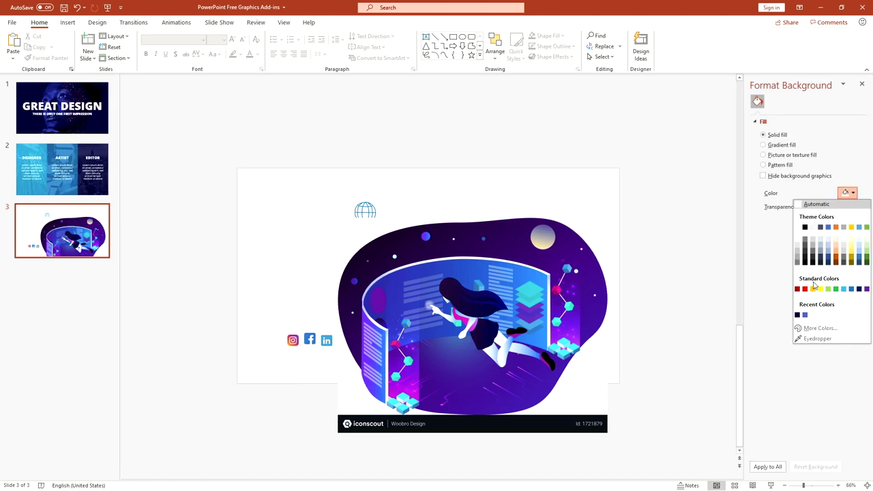
click(798, 315)
- Move the illustration to the right half and crop off its bottom watermark strip and right edge
click(522, 325)
drag(523, 324, 603, 273)
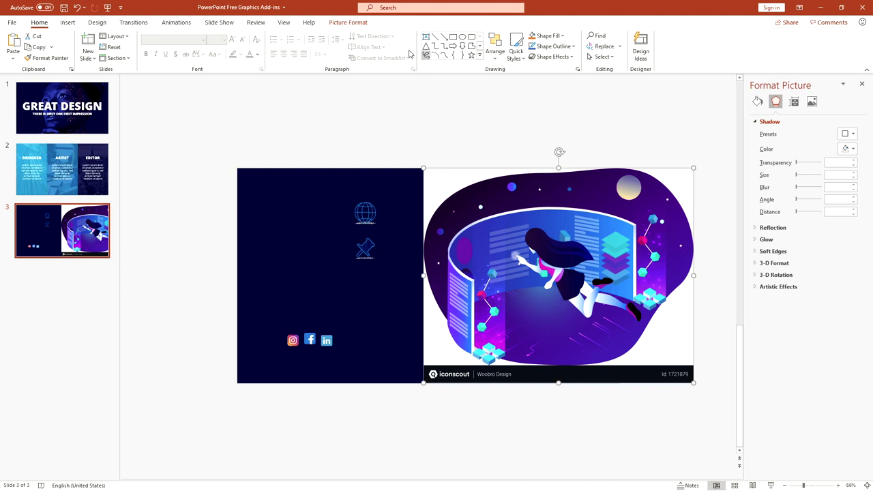
click(349, 23)
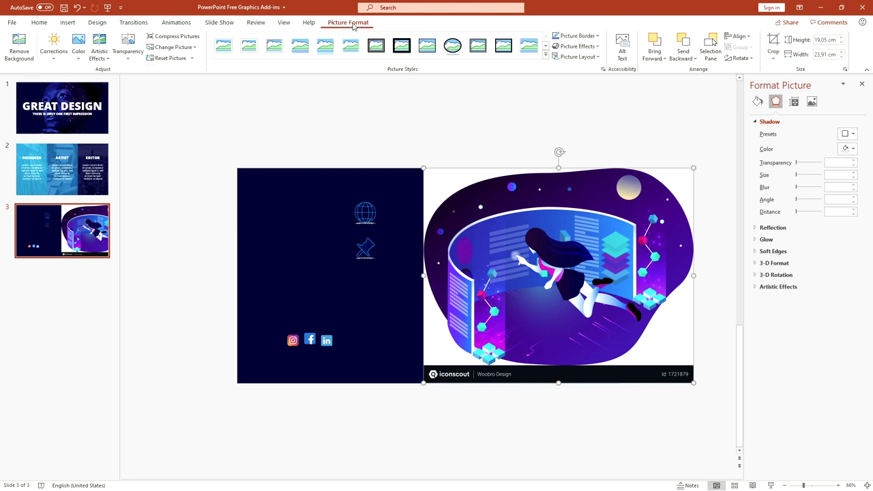
click(773, 47)
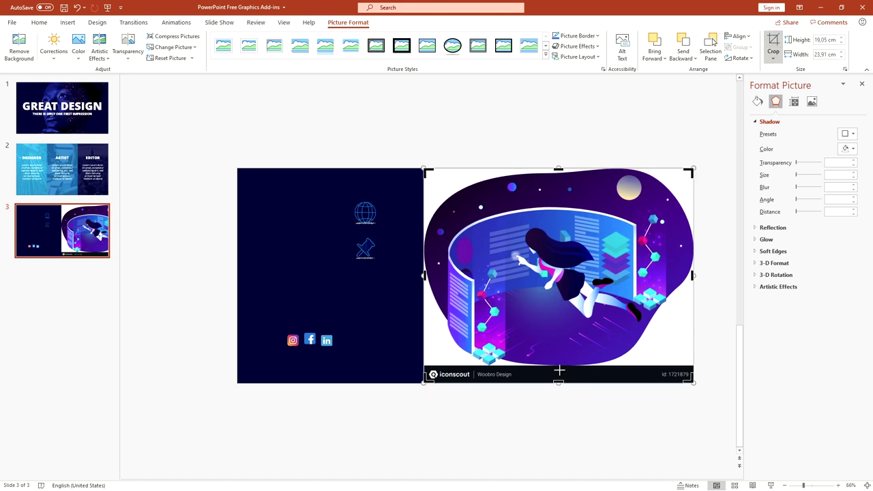
drag(559, 371, 559, 354)
drag(693, 261, 680, 261)
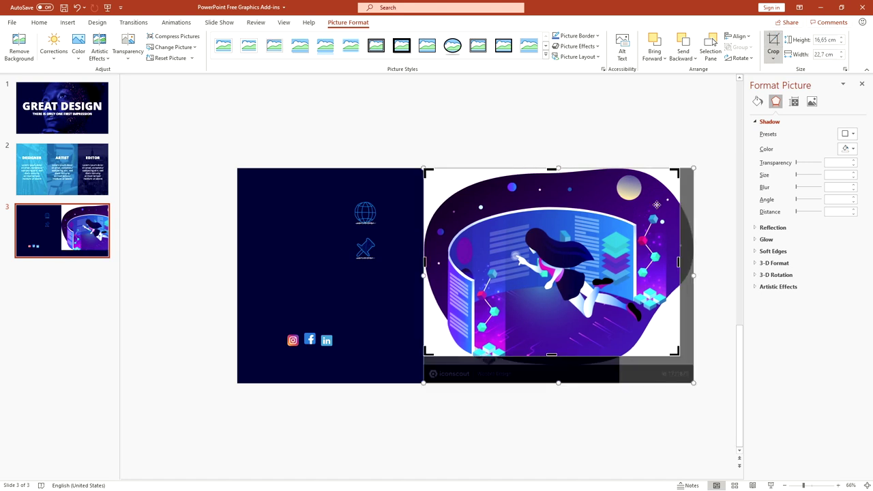
click(646, 141)
click(521, 246)
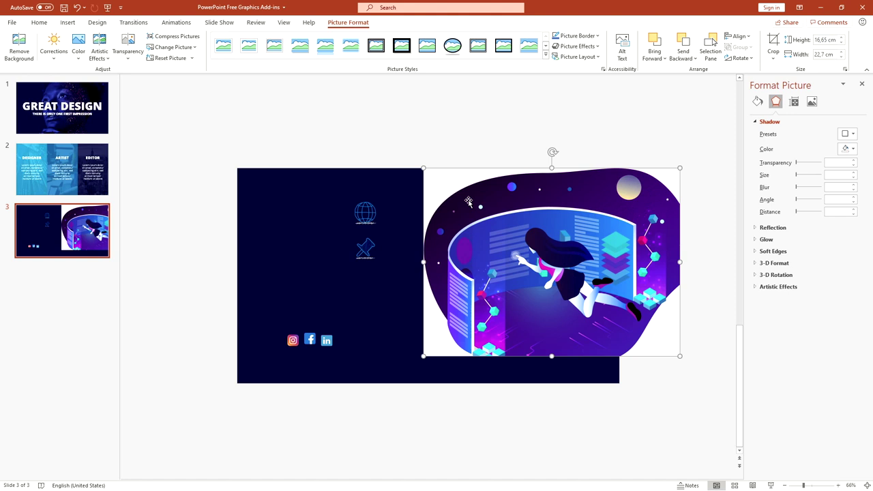
- Use Set Transparent Color on the illustration's white backdrop, then shift it left and down
click(76, 56)
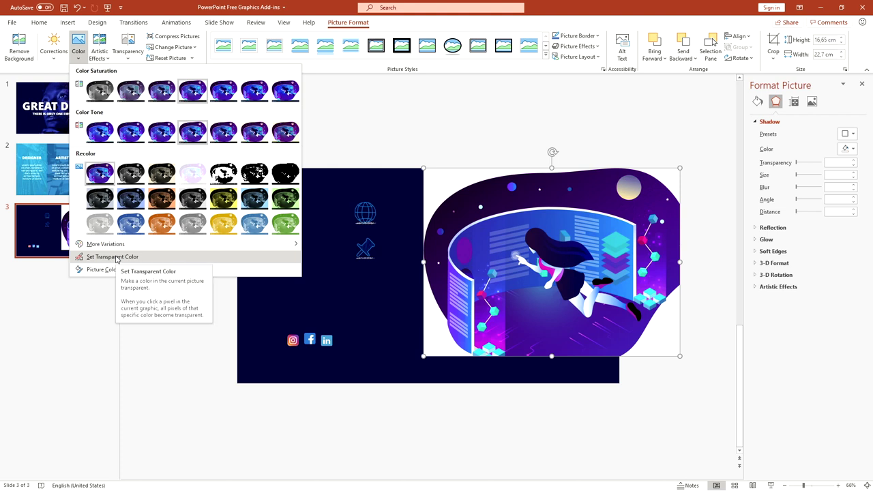
click(116, 258)
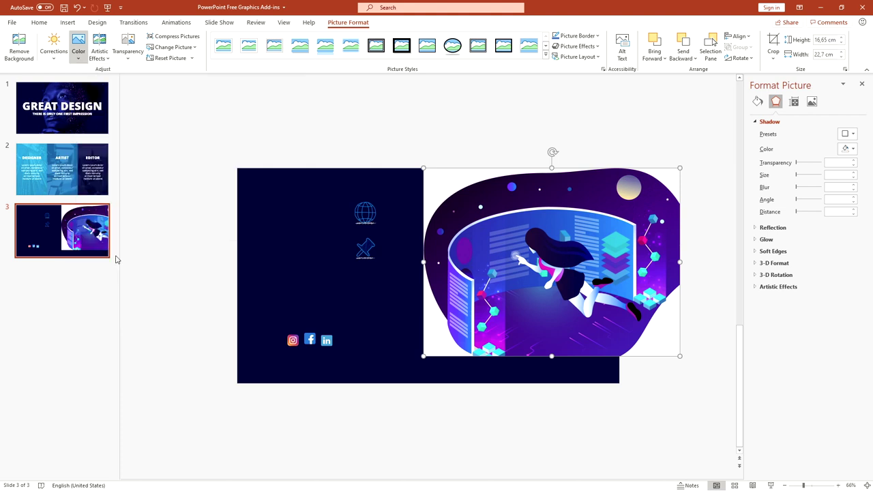
click(445, 179)
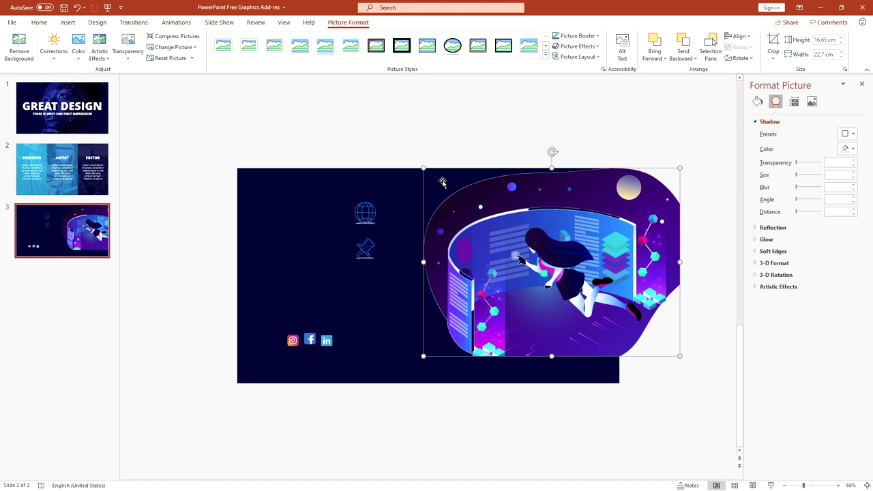
drag(567, 190, 535, 209)
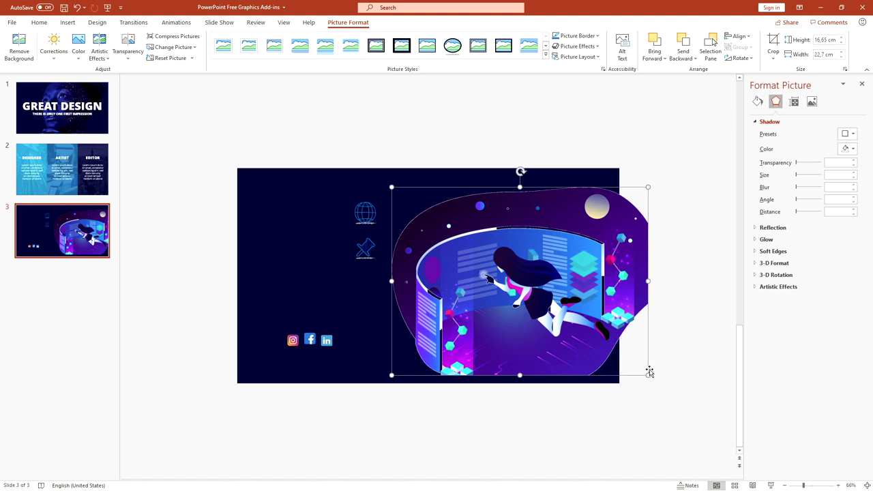
- Shrink the illustration into the lower right and give it a coloured shadow with about 31 pt blur
drag(647, 377, 624, 347)
drag(518, 311, 528, 348)
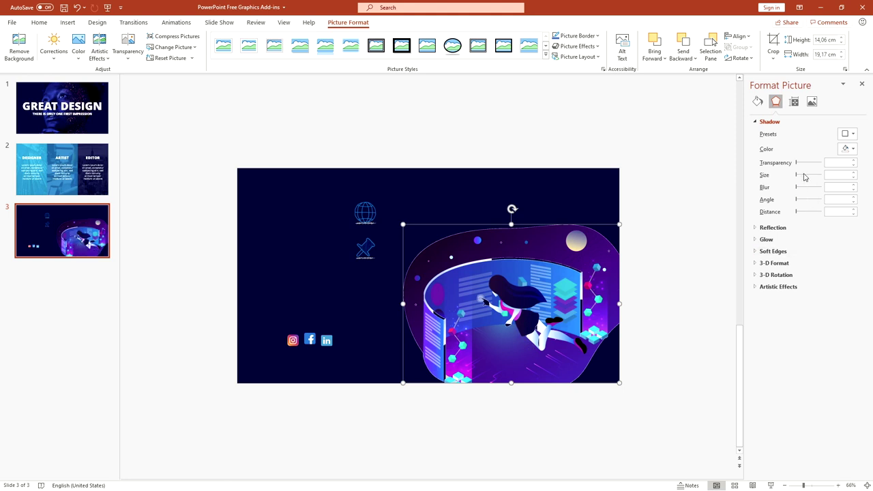
click(848, 148)
click(798, 175)
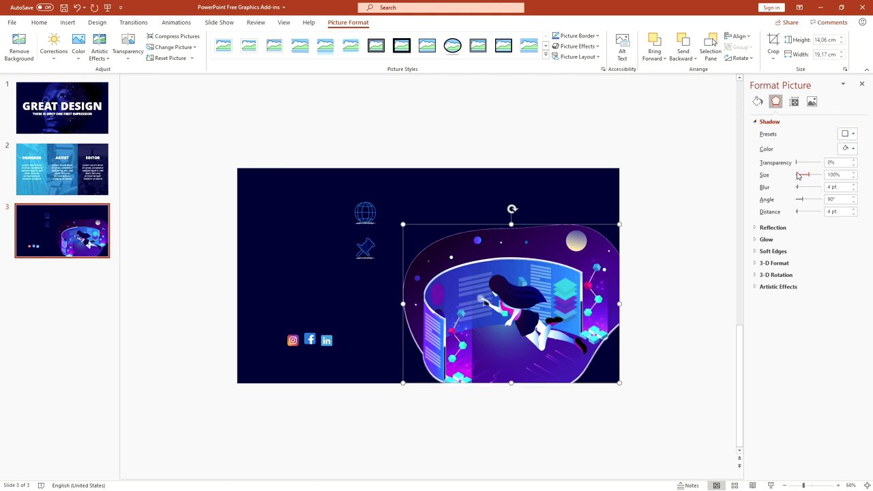
mouse_move(799, 190)
mouse_down()
mouse_move(815, 190)
mouse_move(806, 191)
mouse_up()
click(659, 314)
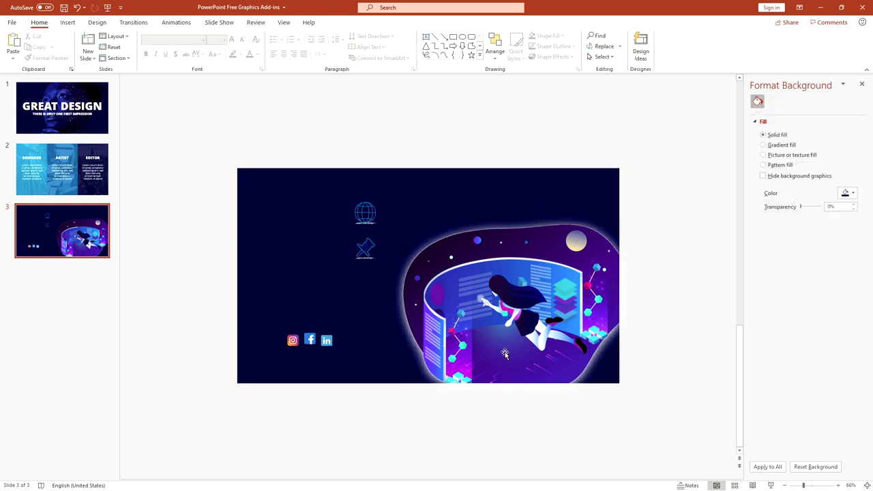
- Shrink the illustration further into the bottom-right corner
click(492, 311)
drag(402, 225, 432, 247)
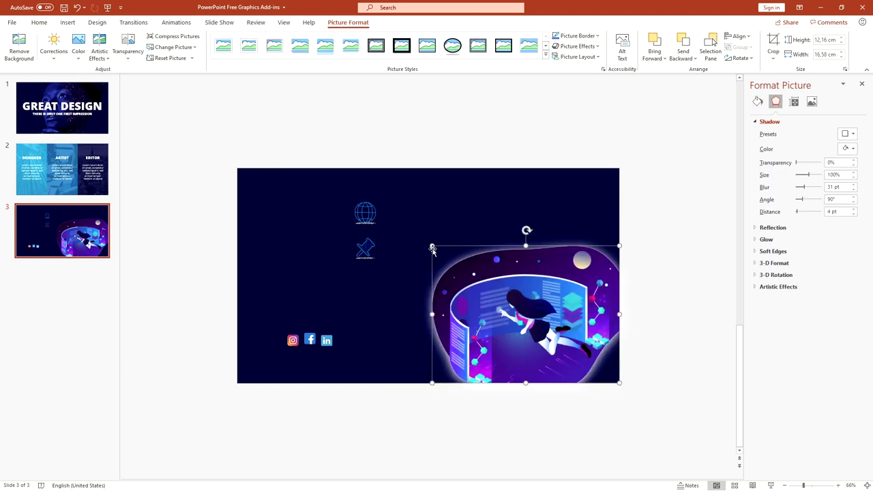
click(508, 405)
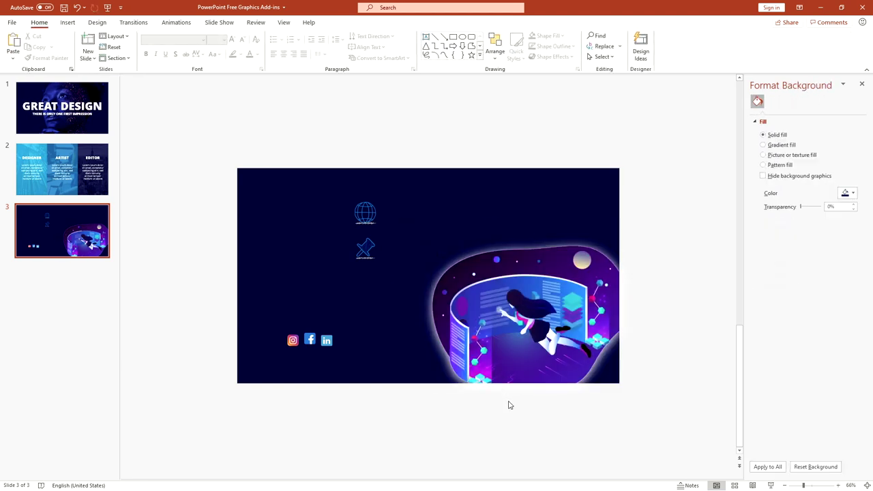
- Select the Instagram, Facebook and LinkedIn icons and move them lower
click(292, 340)
shift+click(309, 340)
shift+click(326, 340)
drag(326, 340, 341, 365)
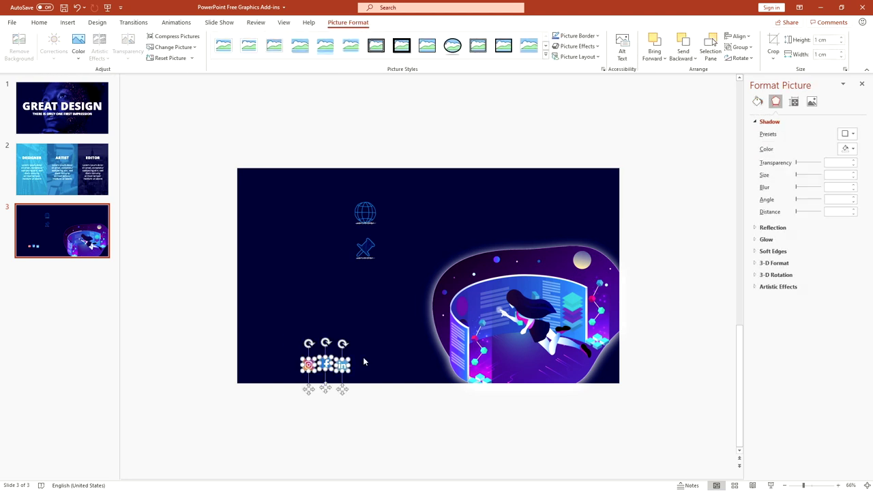
- Align the social icons middle, distribute them horizontally, and move the pin and globe icons left
click(738, 36)
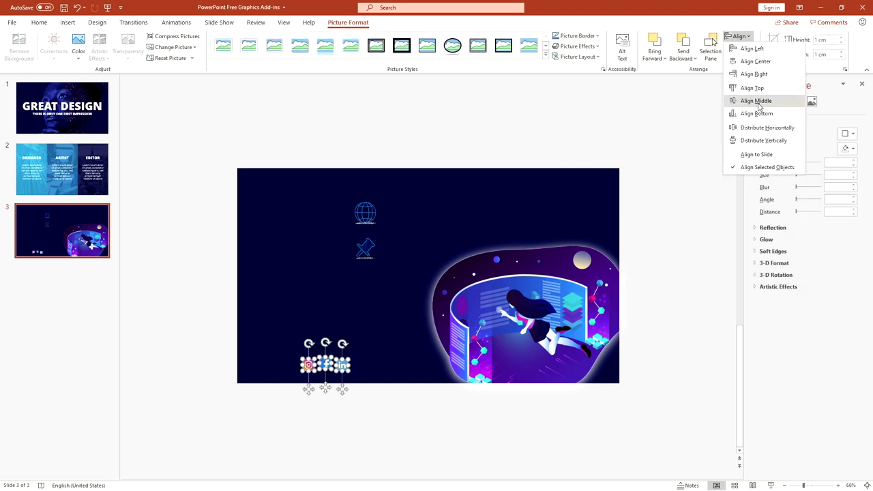
click(757, 101)
click(738, 36)
click(750, 128)
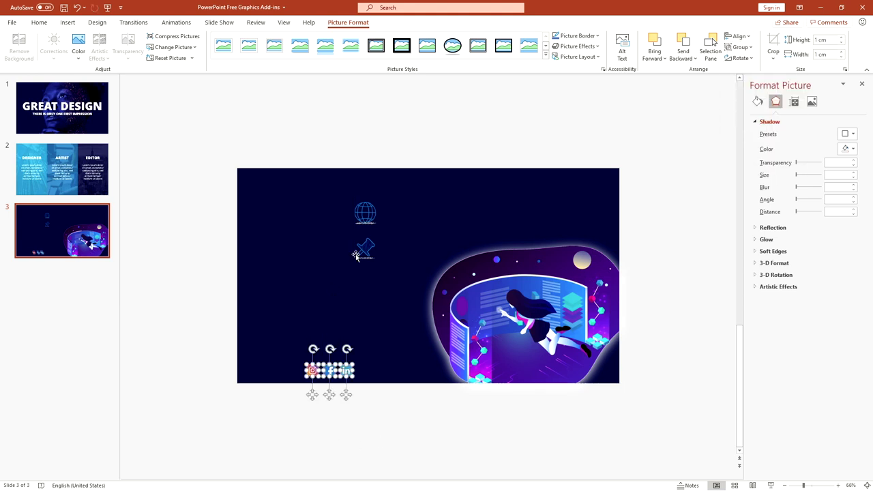
drag(358, 251, 309, 280)
drag(373, 216, 316, 244)
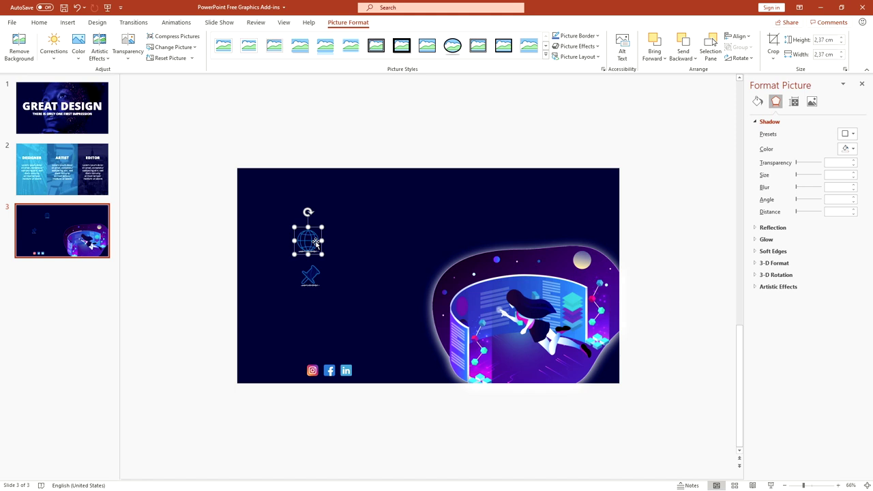
- Add a centred 'OUR VALUES' text box in Open Sans Extrabold 66 pt at the top
click(68, 22)
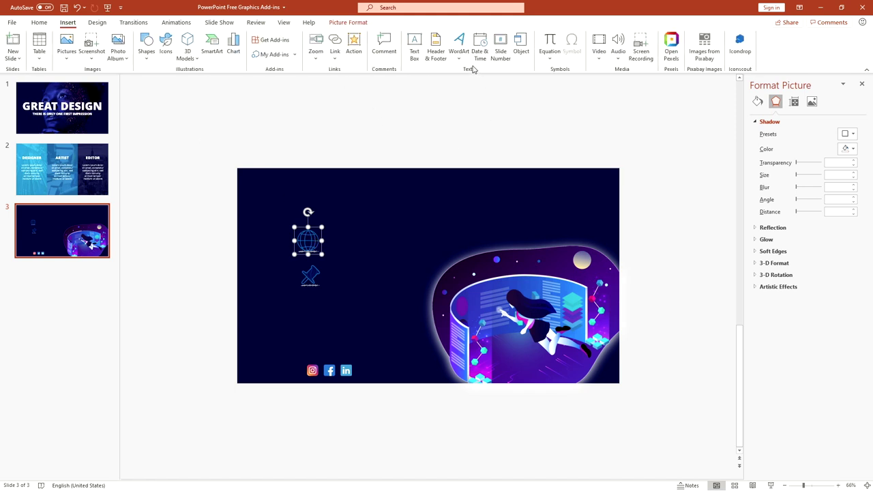
click(414, 48)
drag(351, 181, 530, 236)
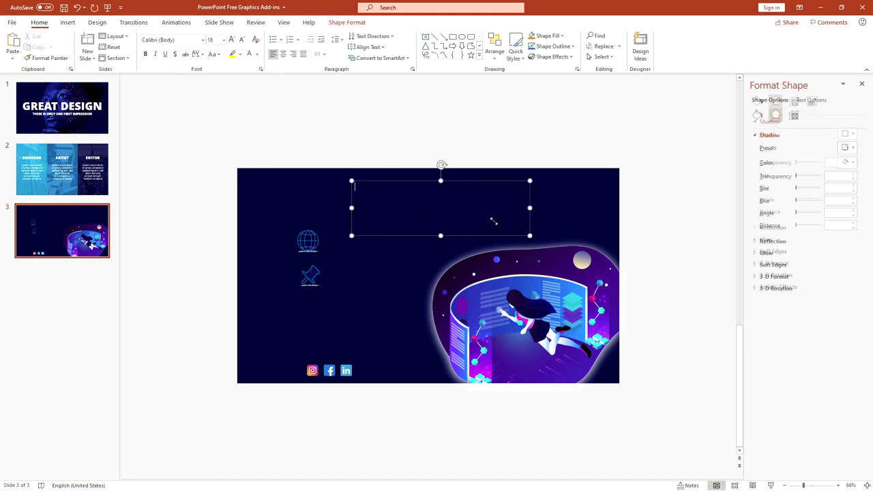
click(165, 39)
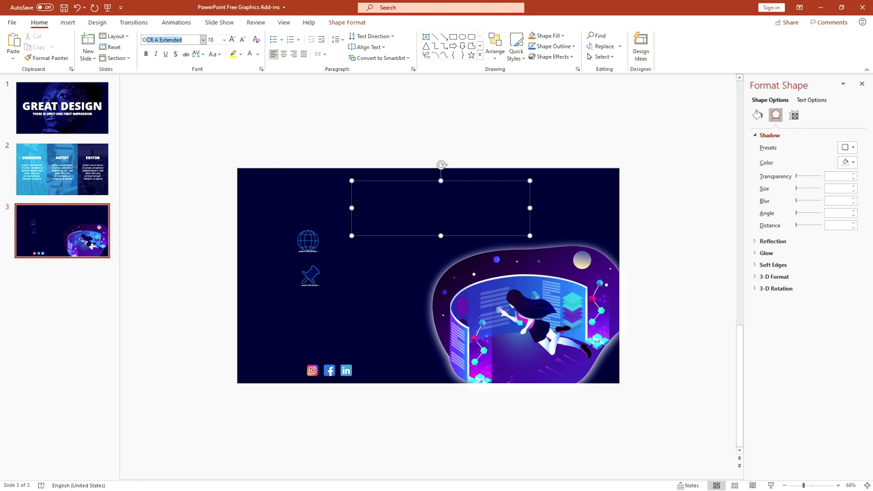
text(Open Sans Extrabold)
key(Return)
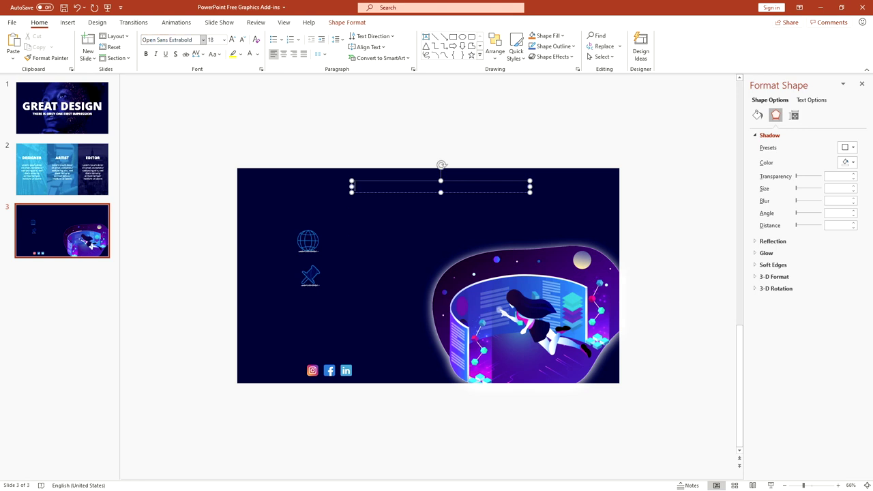
click(213, 40)
text(66)
key(Return)
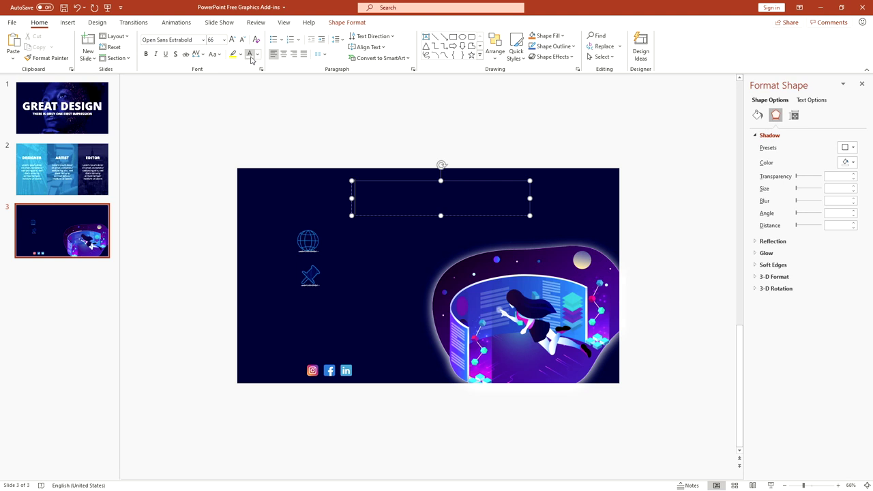
text(OUR VALUES)
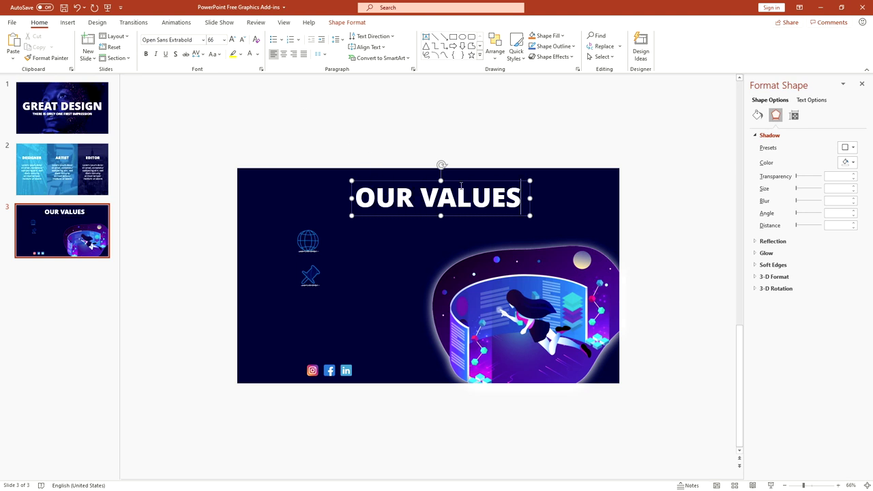
drag(394, 217, 366, 264)
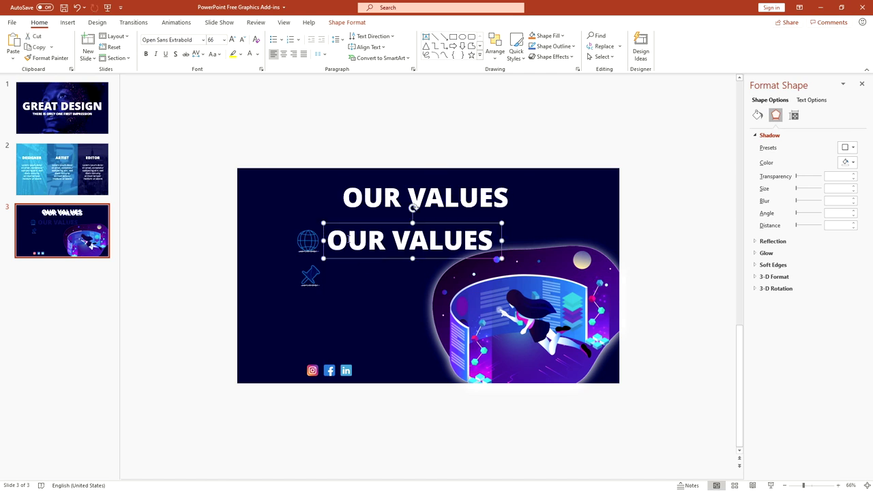
- Turn a 20 pt copy of the title into a 'TRANSPARENCY' heading beside the globe
key(Return)
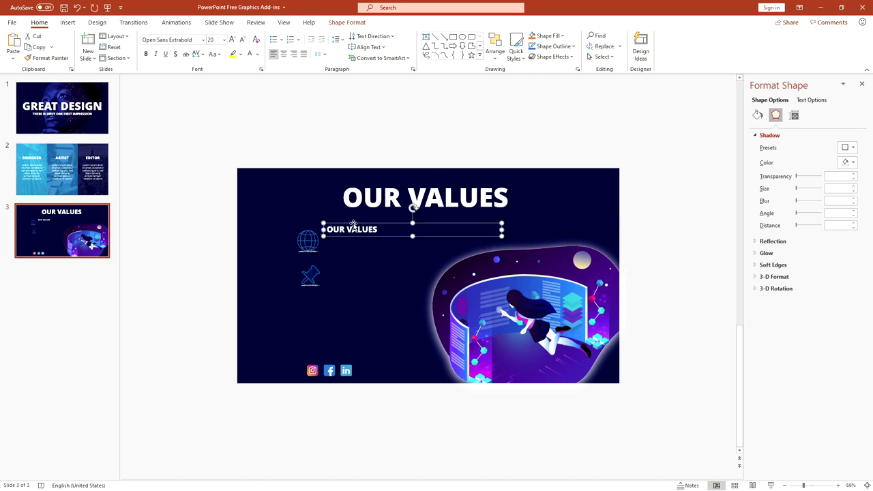
drag(505, 234, 382, 251)
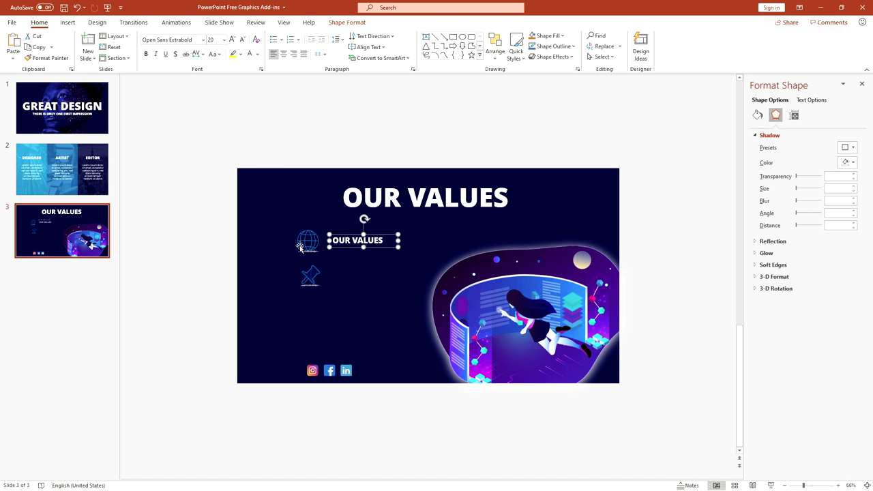
mouse_move(322, 248)
mouse_down()
mouse_move(307, 249)
mouse_move(331, 235)
mouse_up()
click(349, 241)
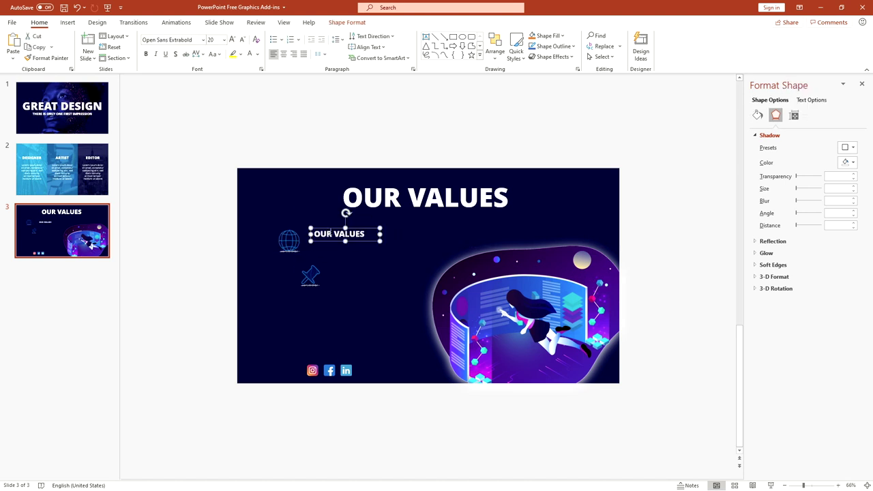
double_click(331, 236)
key(ctrl+a)
text(T)
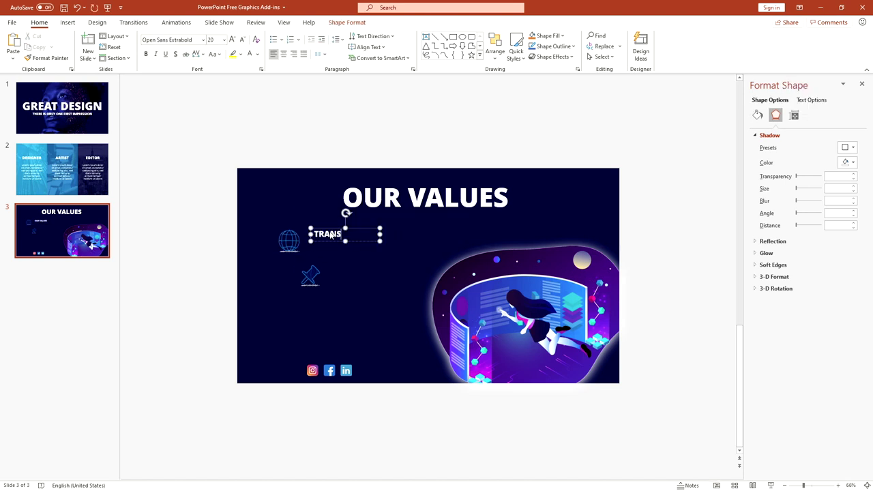
text(RANSPARENCY)
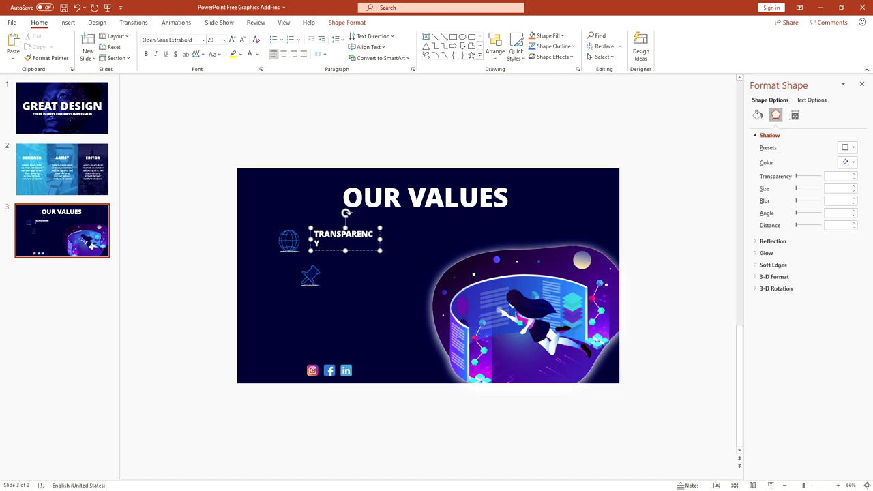
drag(380, 236, 406, 236)
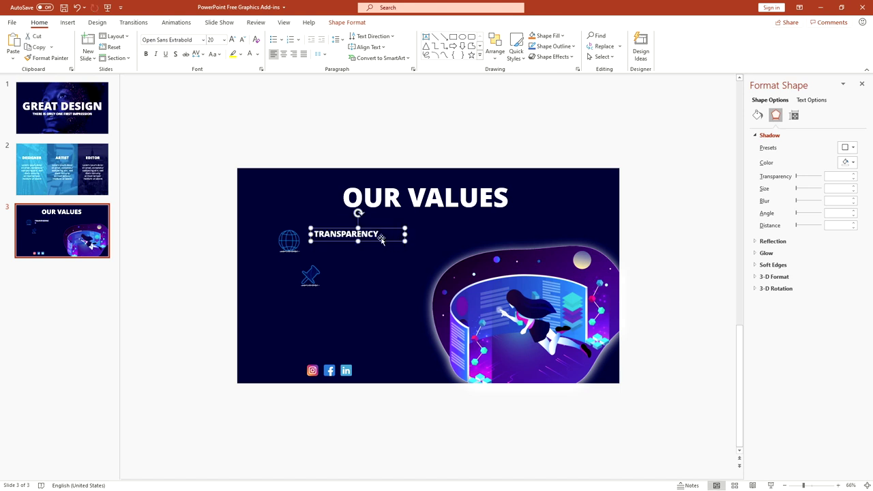
- Shift the pin icon and paste slide 2's Lorem text box beside the icons on slide 3
click(311, 276)
drag(311, 276, 293, 289)
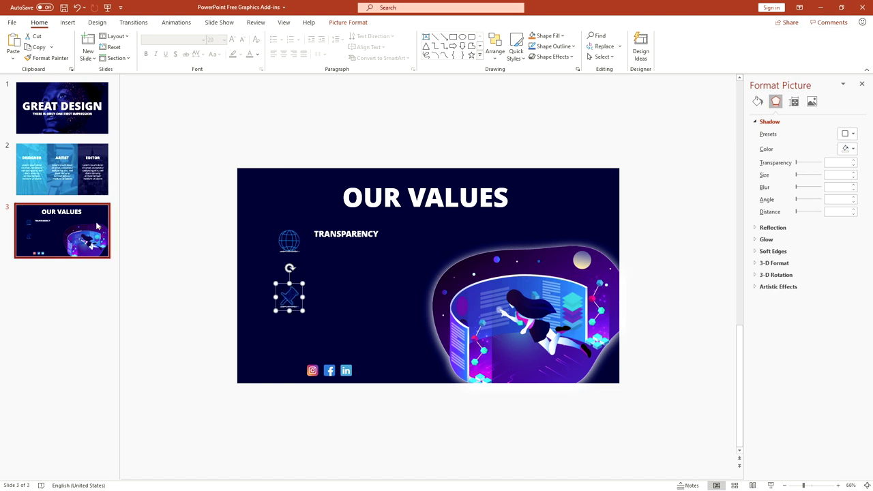
click(61, 169)
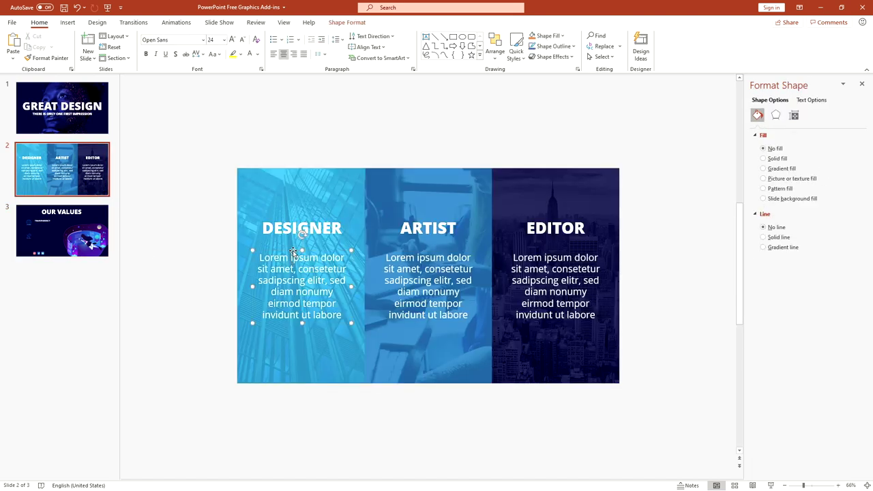
click(79, 239)
click(259, 258)
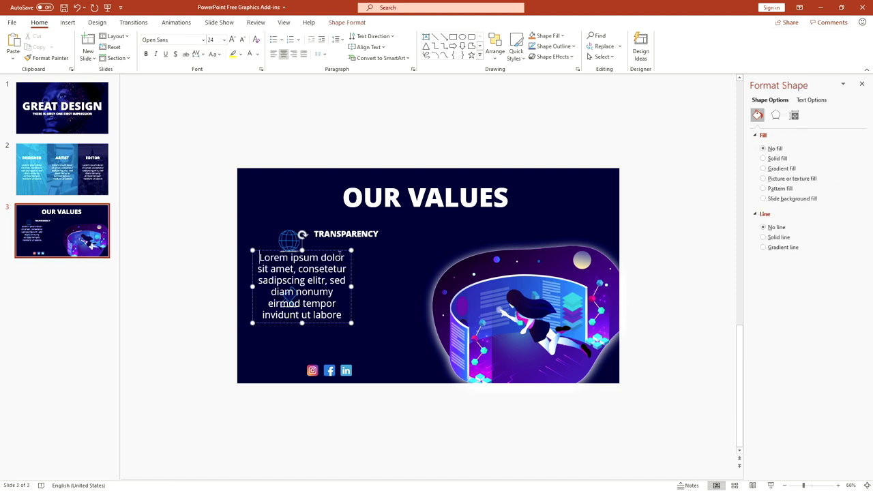
drag(338, 250, 398, 246)
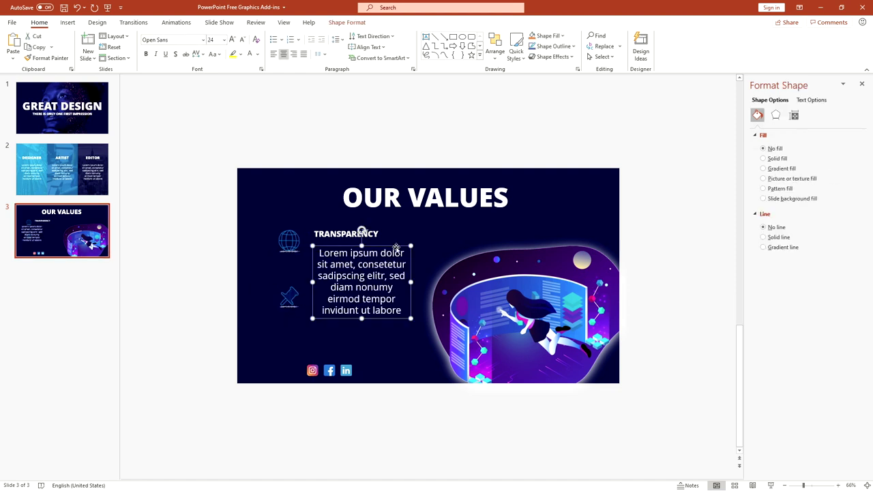
- Left-align the Lorem paragraph at 14 pt and widen its box
click(273, 54)
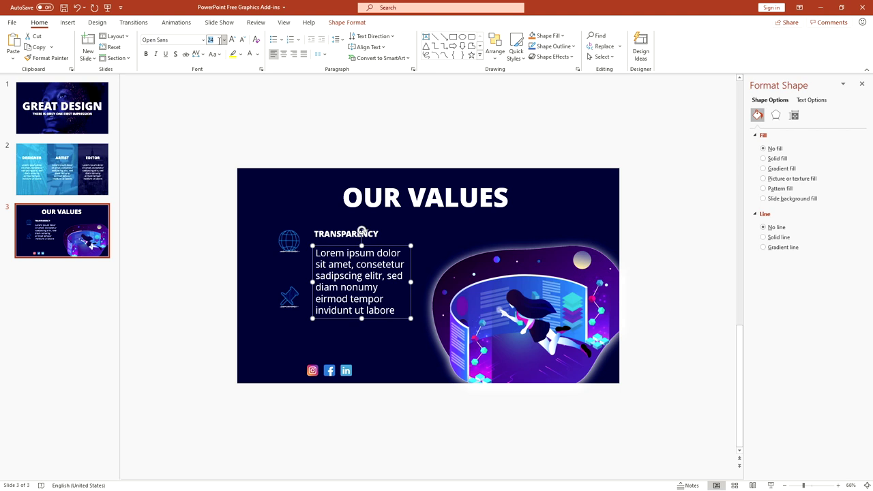
text(14)
key(Return)
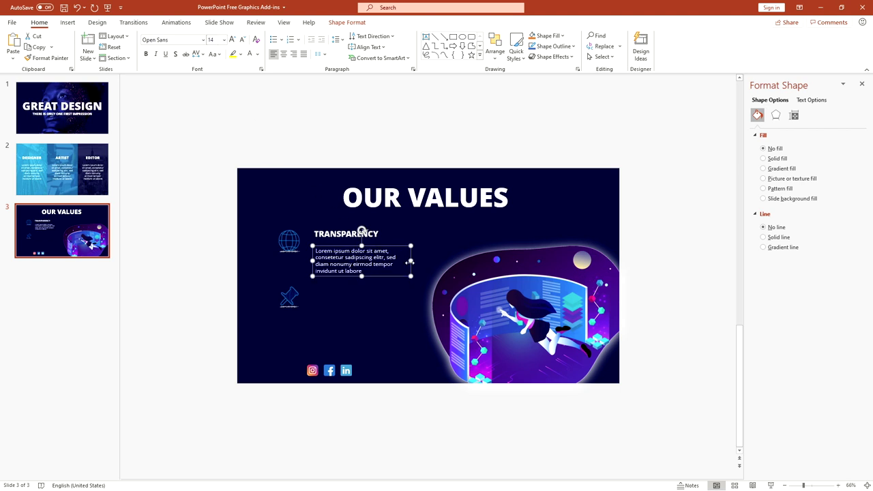
drag(411, 262, 410, 240)
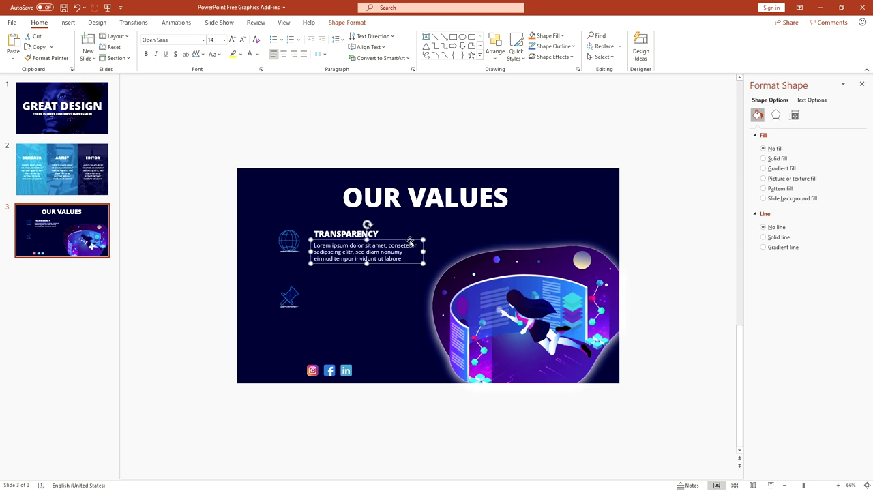
- Enlarge the globe icon and nudge the TRANSPARENCY heading and paragraph into place
click(281, 256)
drag(276, 255, 268, 262)
click(337, 252)
click(336, 231)
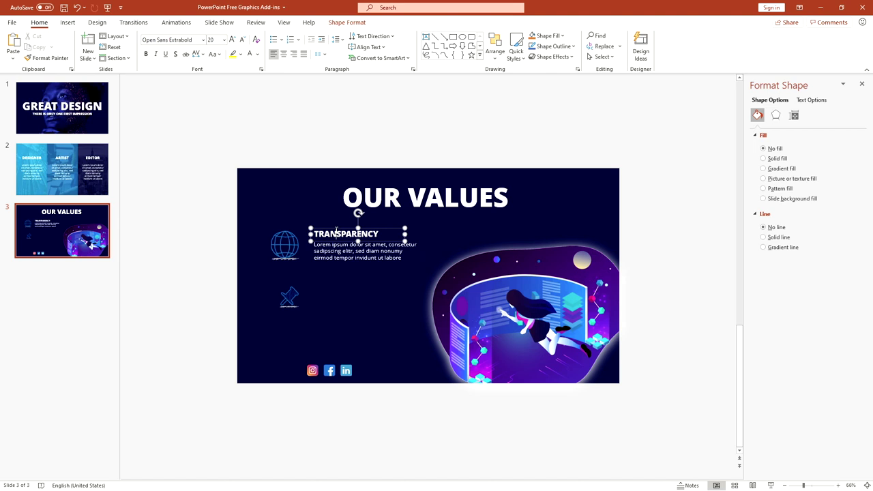
shift+click(337, 245)
drag(337, 264, 336, 264)
click(297, 292)
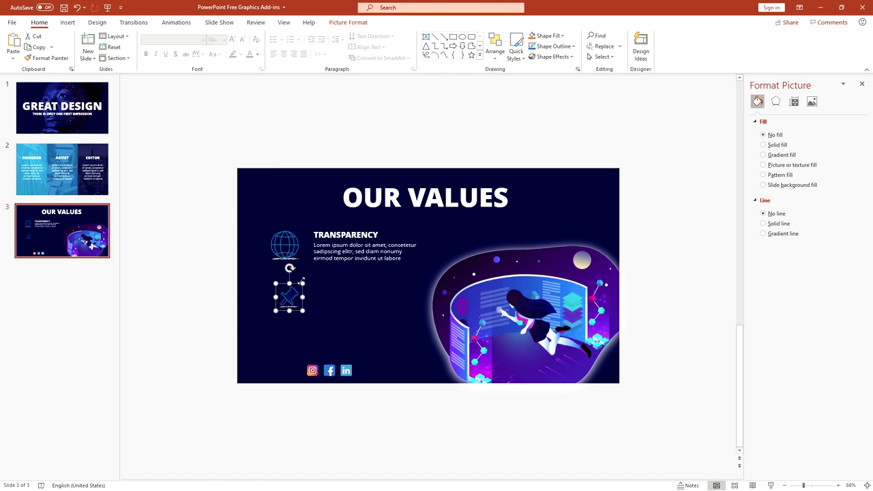
- Enlarge the pin icon and duplicate the heading block beside it, retitled 'PRACTICALITY'
mouse_move(302, 280)
mouse_down()
mouse_move(315, 271)
mouse_move(292, 292)
mouse_up()
drag(335, 232, 337, 255)
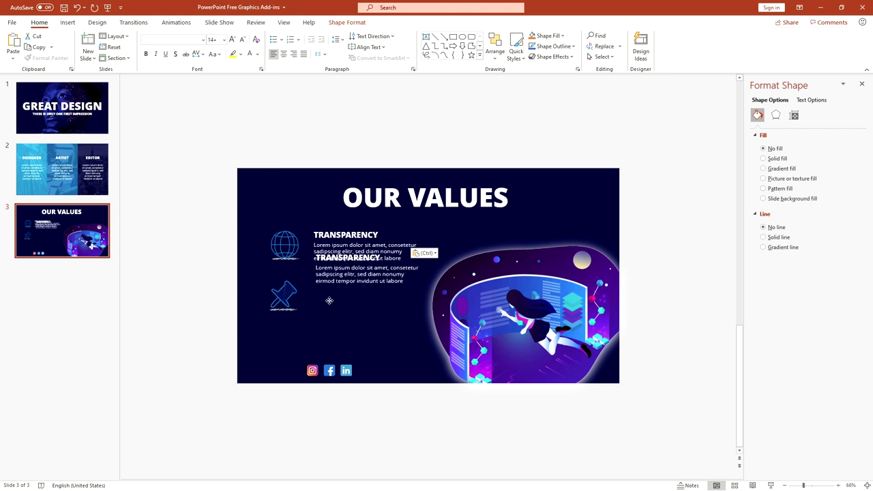
drag(329, 300, 328, 311)
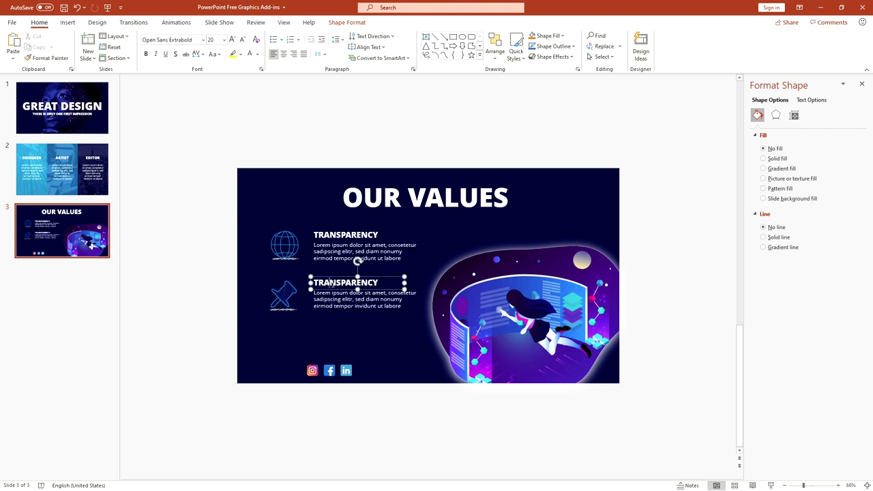
double_click(334, 283)
text(PRAC)
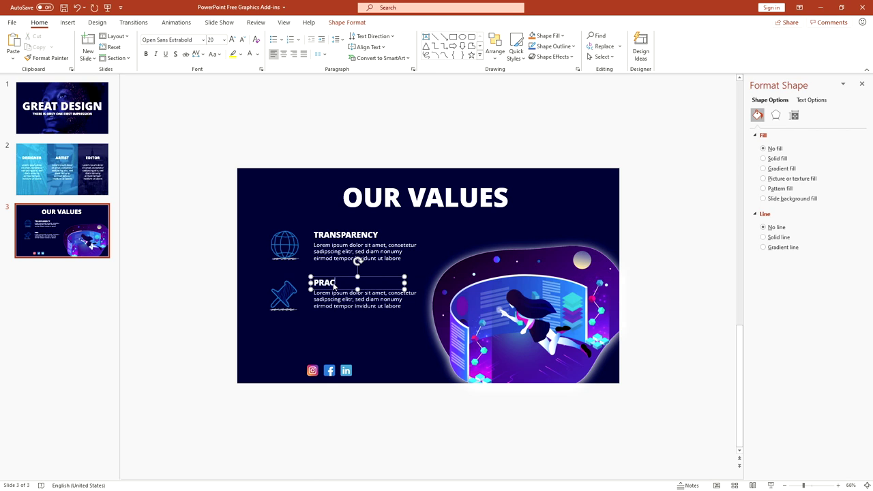
text(TICALITY)
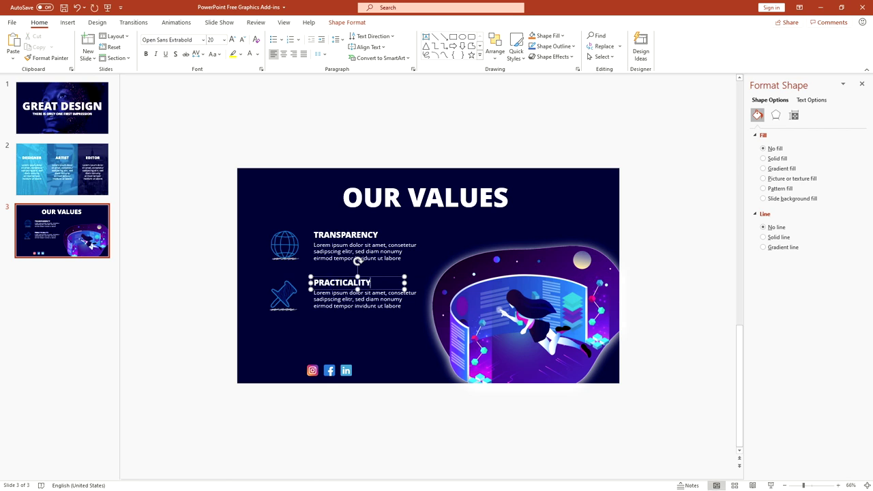
click(338, 325)
- Select the globe icon, then marquee-select all three social icons
click(283, 295)
shift+click(284, 244)
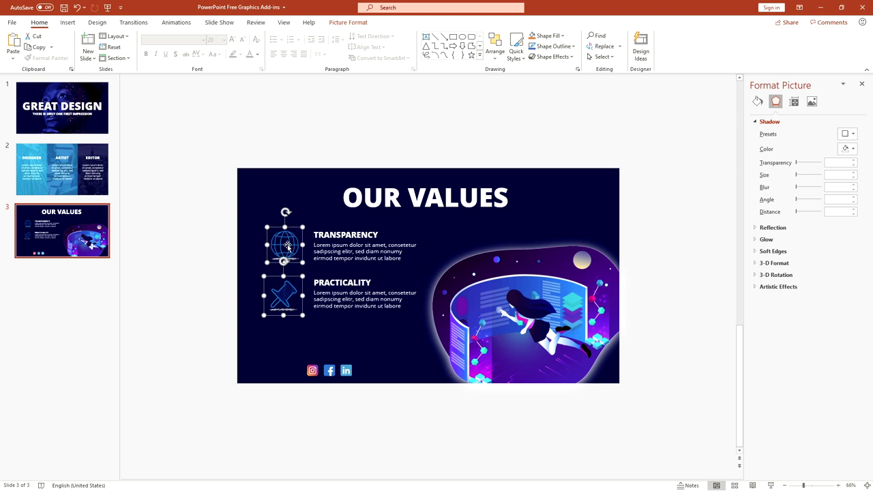
click(373, 349)
click(285, 244)
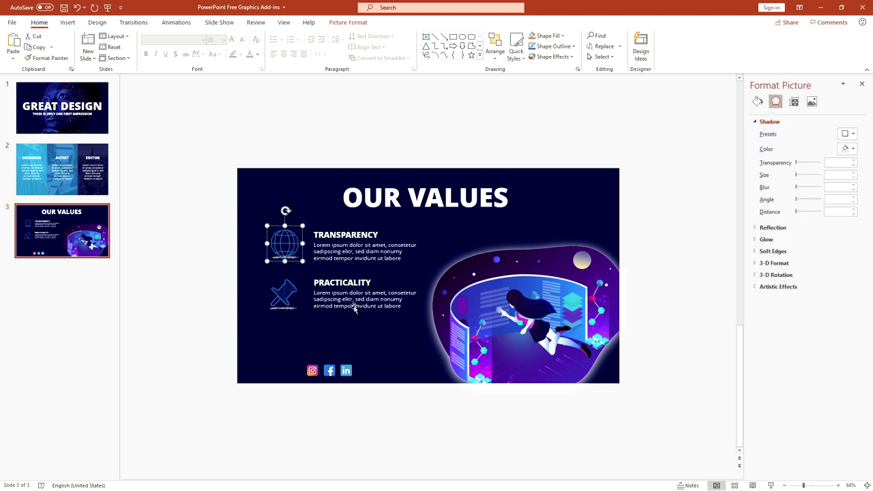
drag(296, 360, 355, 369)
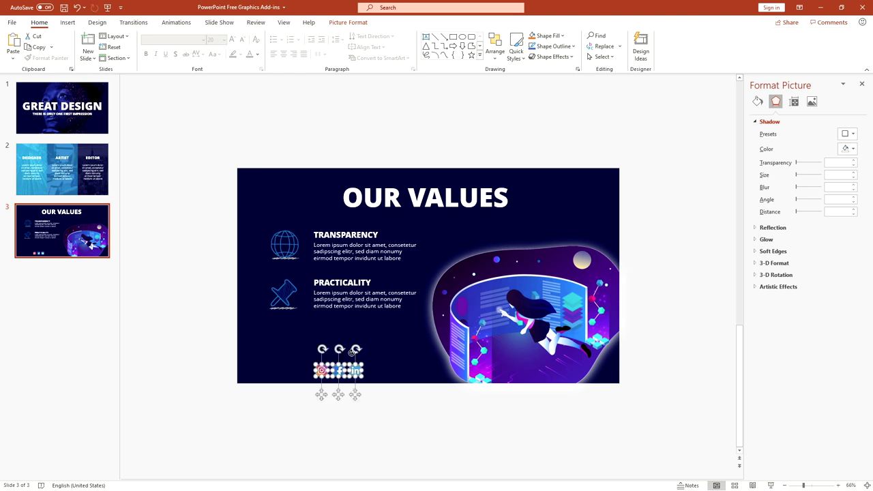
- Copy the PRACTICALITY heading to the bottom-left and retype it as FIND US ON
click(336, 281)
drag(336, 281, 280, 380)
double_click(281, 375)
text(FIN)
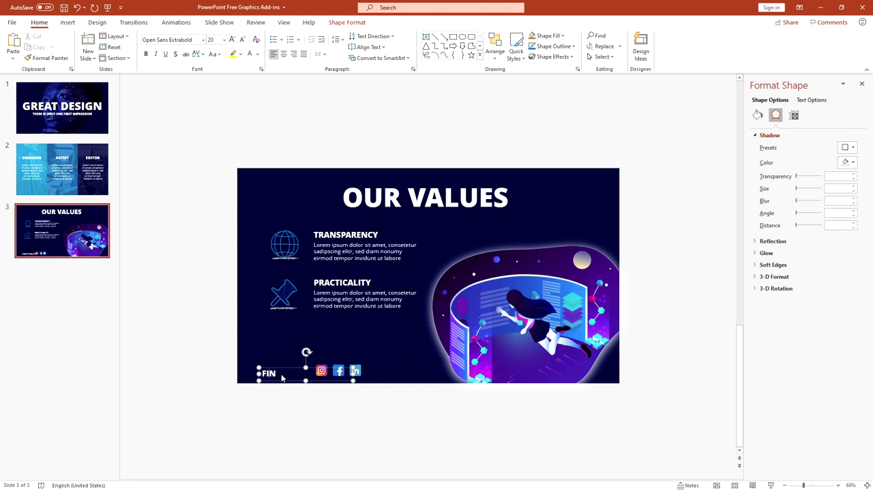
text(D US ON)
- Shrink FIND US ON to 14 pt regular and keep it on one line beside the social icons
click(285, 381)
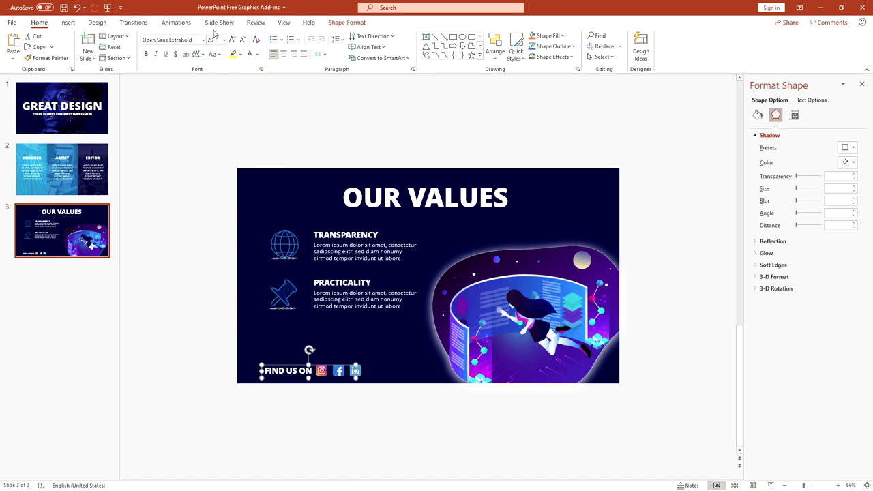
click(243, 40)
click(243, 40)
click(243, 39)
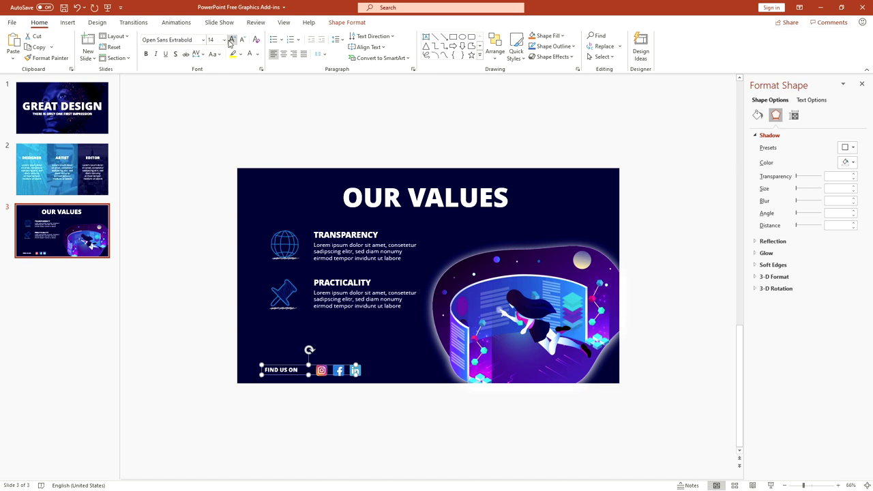
key(Return)
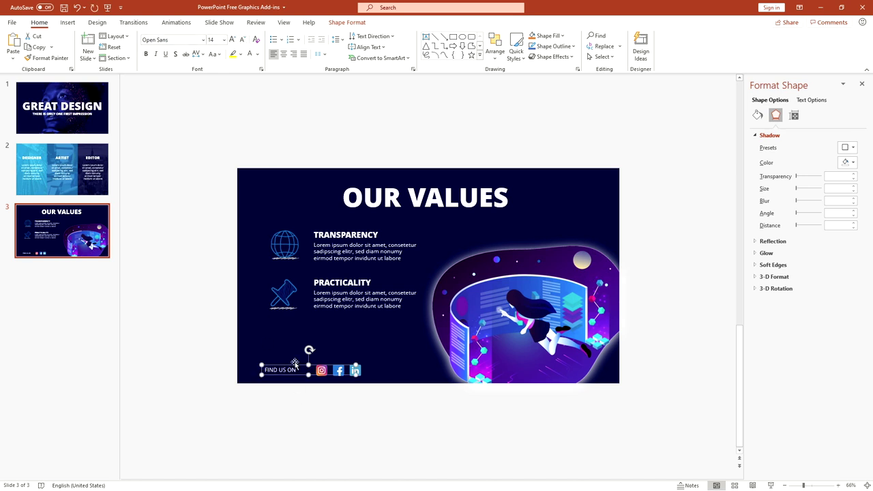
drag(298, 375, 307, 376)
click(321, 443)
click(300, 369)
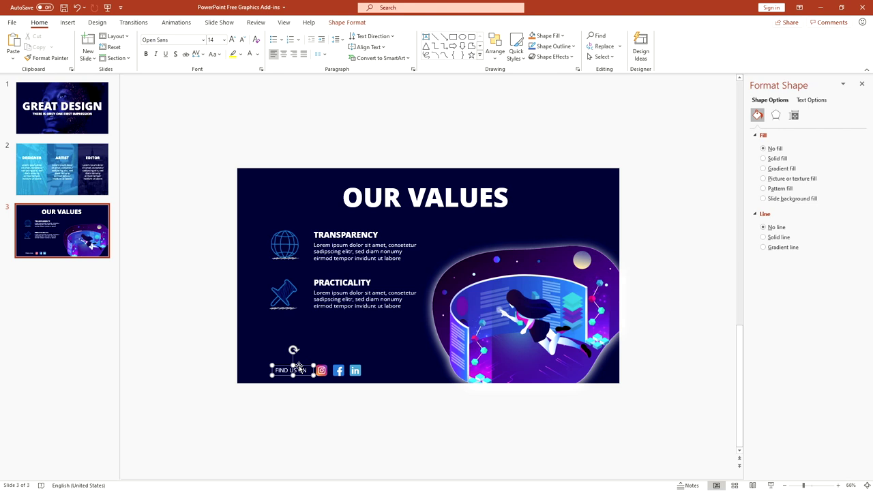
key(Escape)
key(ctrl+shift+period)
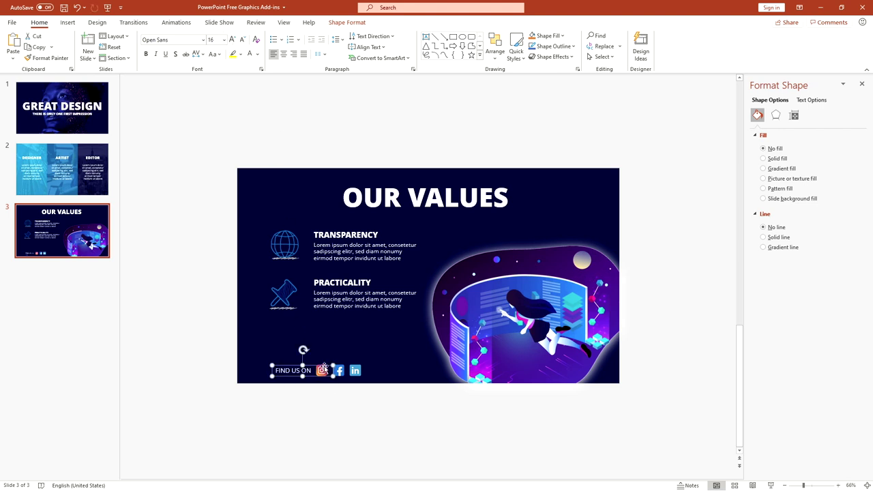
key(ctrl+z)
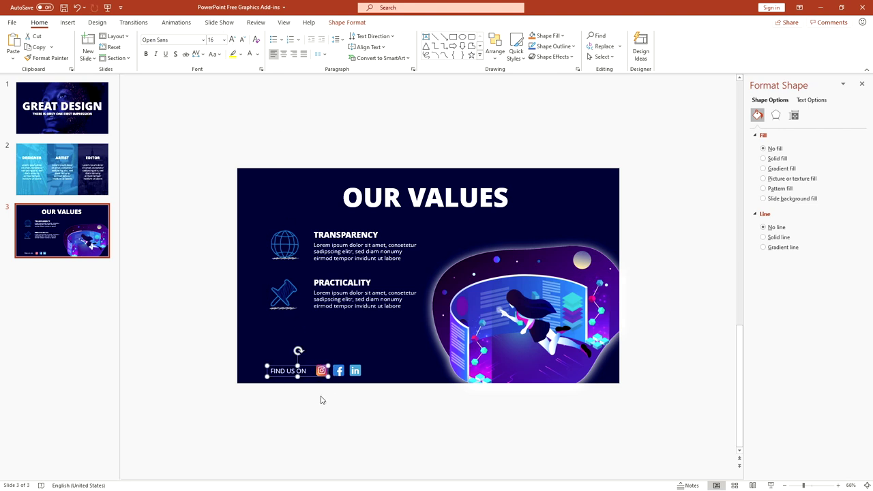
click(316, 426)
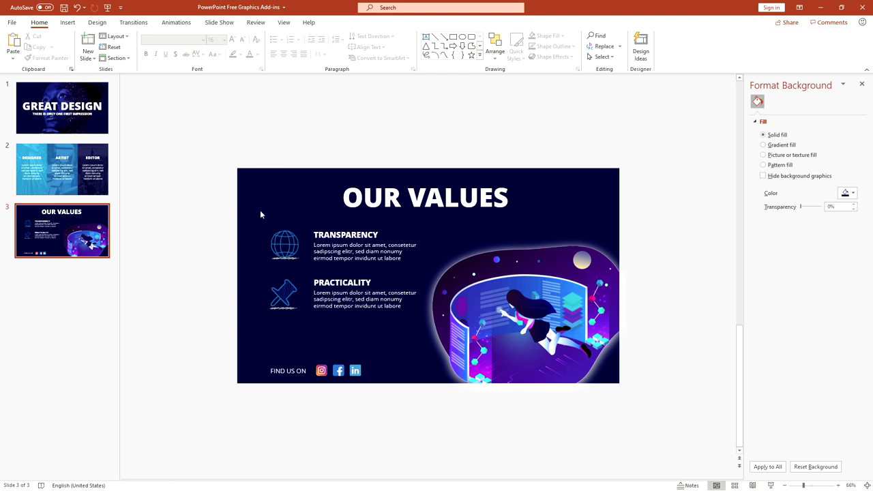
- Nudge both value rows down slightly and close the background formatting panel
drag(260, 214, 403, 332)
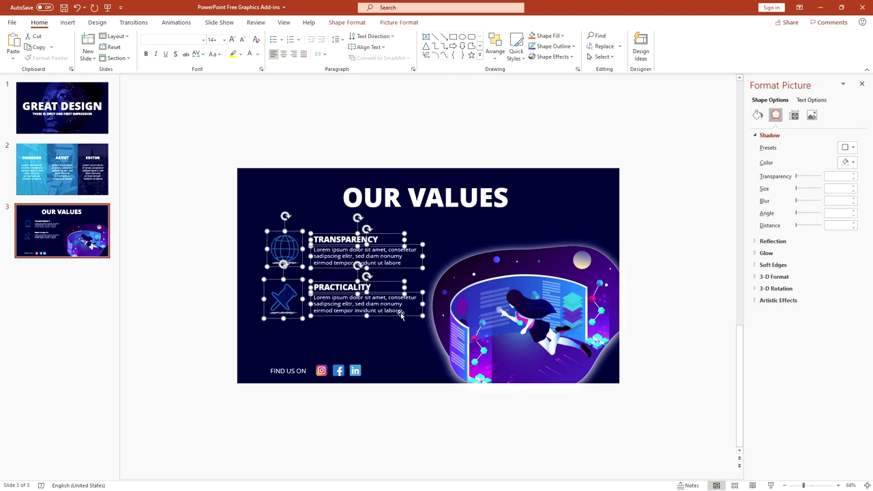
key(Down)
key(Down)
key(Down)
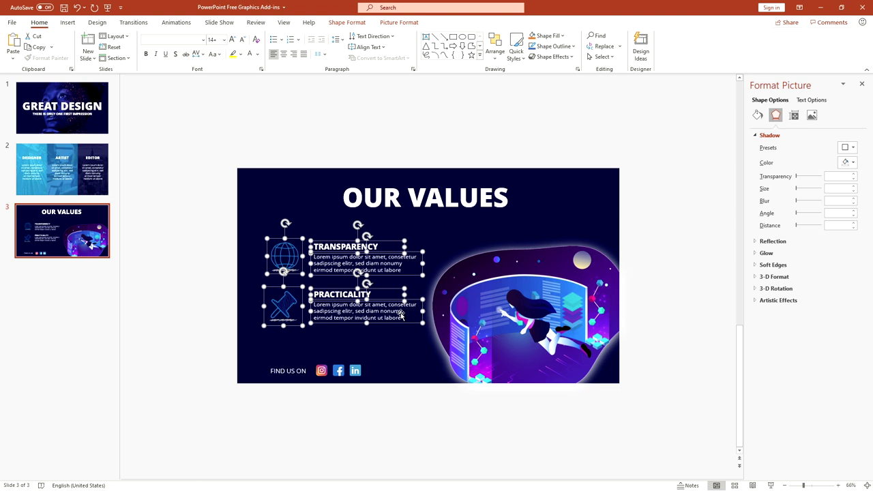
click(679, 280)
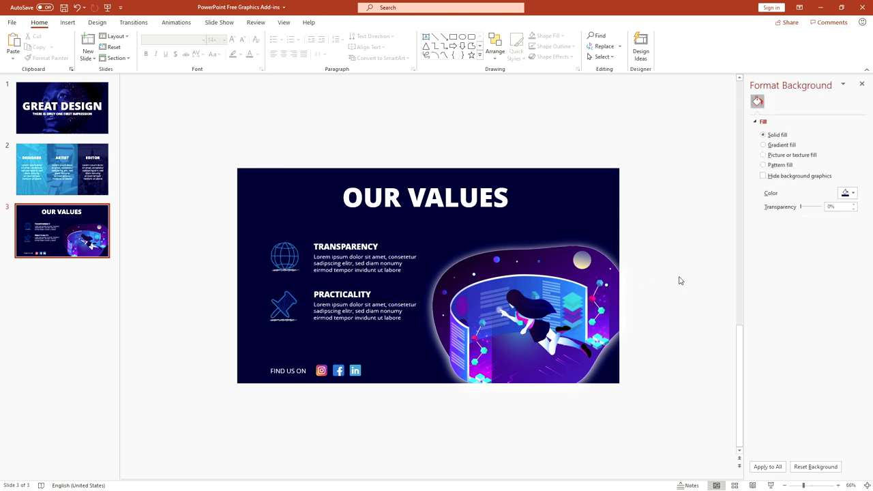
click(861, 86)
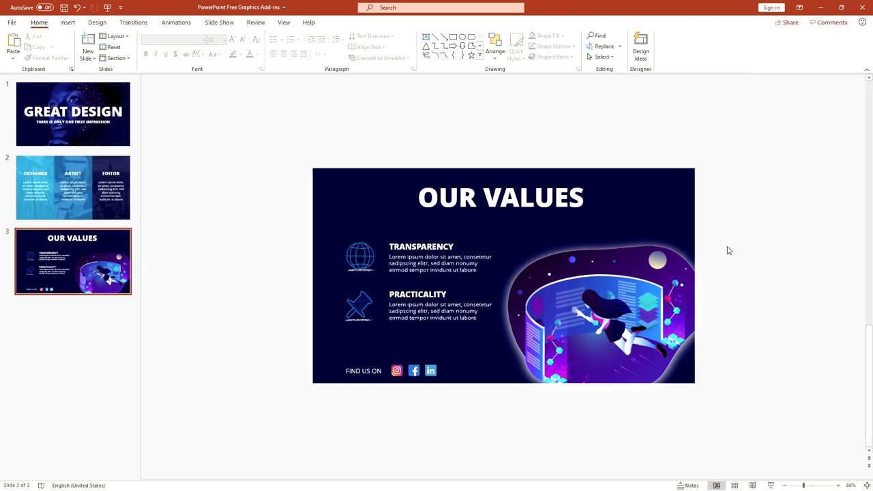
scroll(725, 250, down, 2)
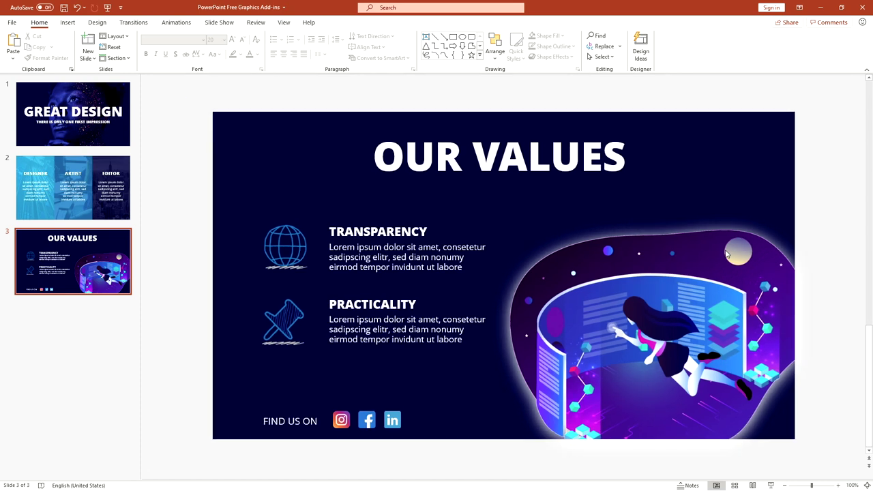
scroll(802, 250, down, 4)
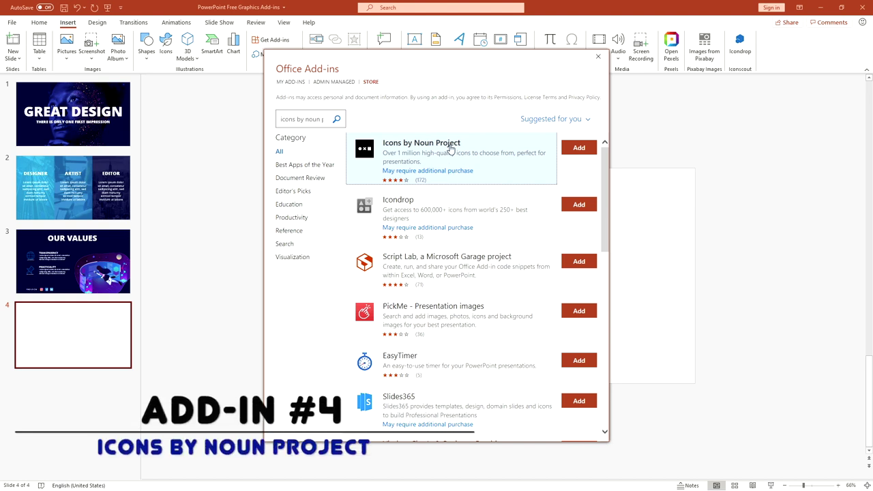
- Install the Icons by Noun Project add-in and dismiss its getting-started tip
click(591, 151)
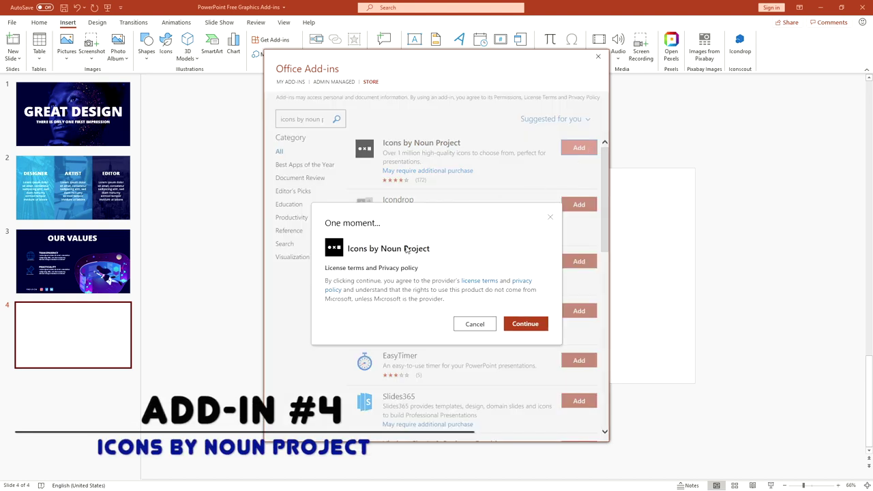
click(526, 323)
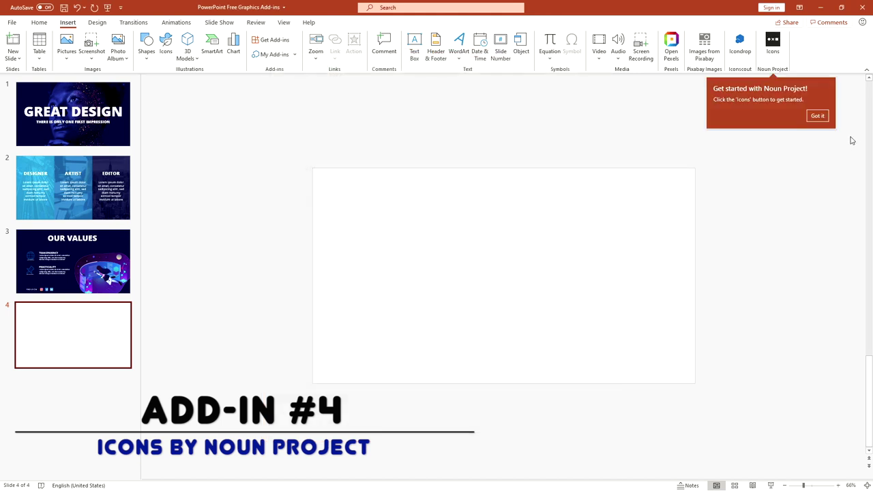
click(813, 112)
- In the Noun Project library, pick the Bicycle icon and set its colour to black
click(773, 44)
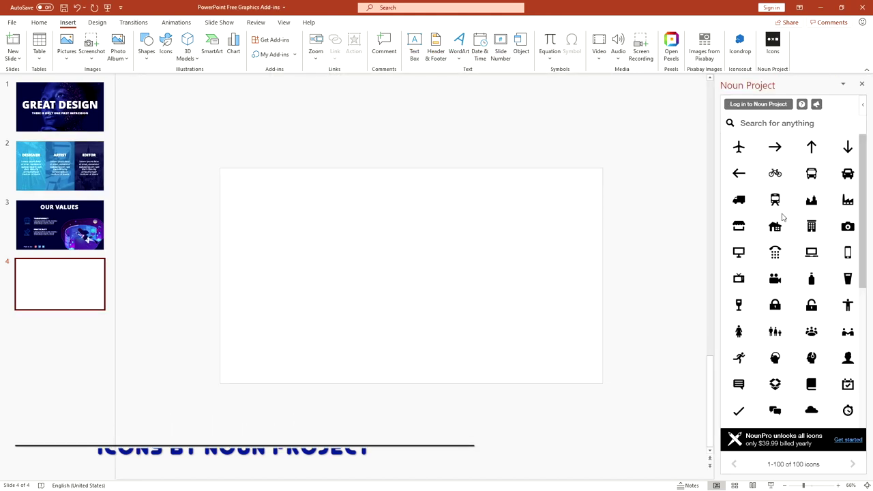
scroll(783, 217, down, 5)
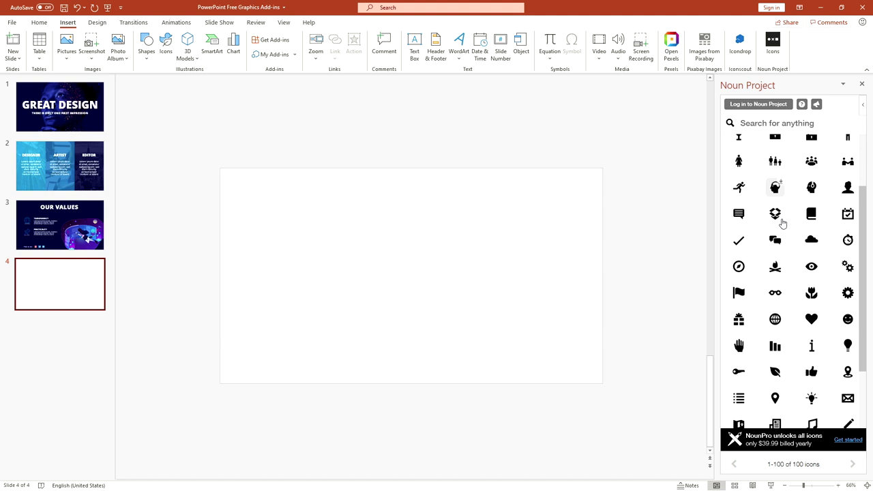
scroll(783, 224, down, 3)
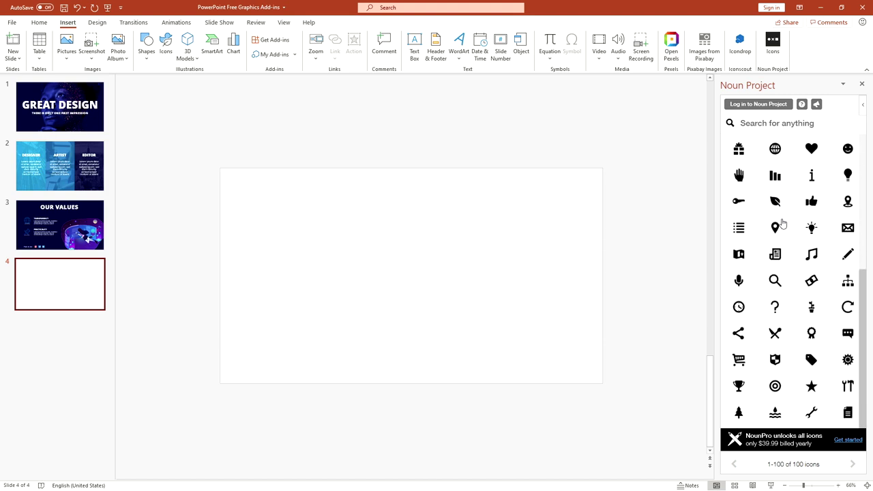
scroll(783, 223, up, 8)
scroll(783, 223, down, 9)
scroll(765, 246, up, 9)
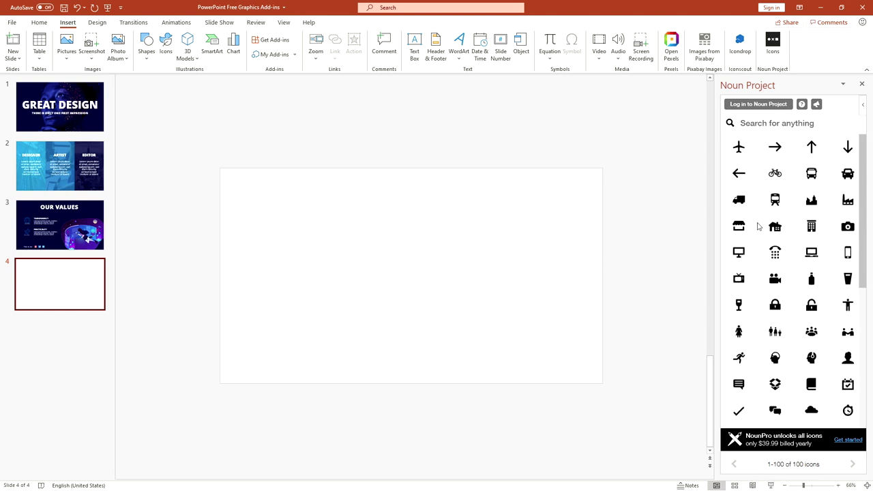
click(775, 177)
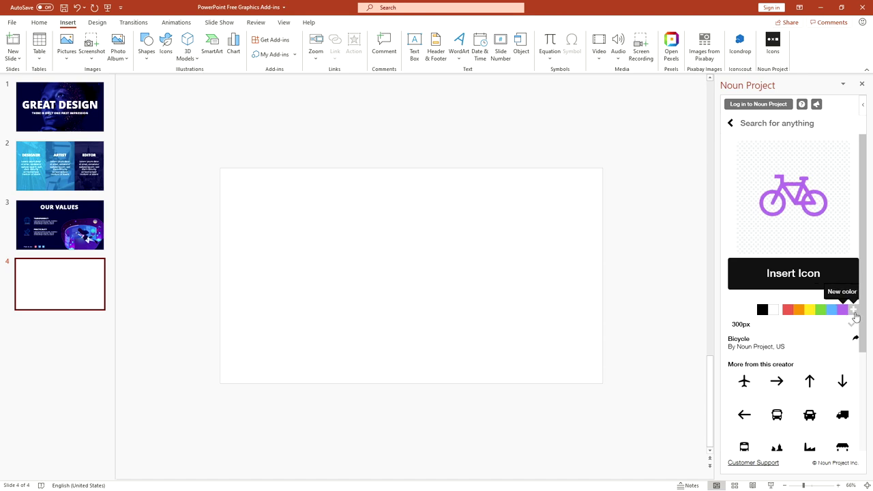
click(854, 312)
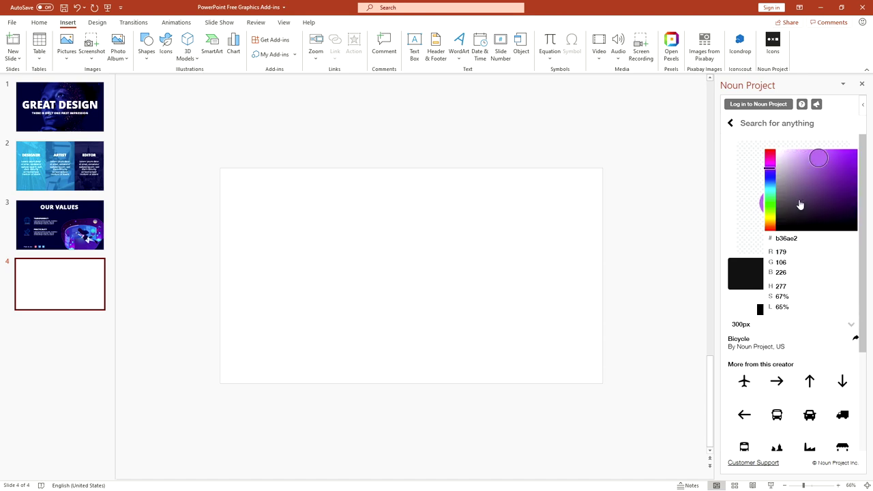
click(744, 305)
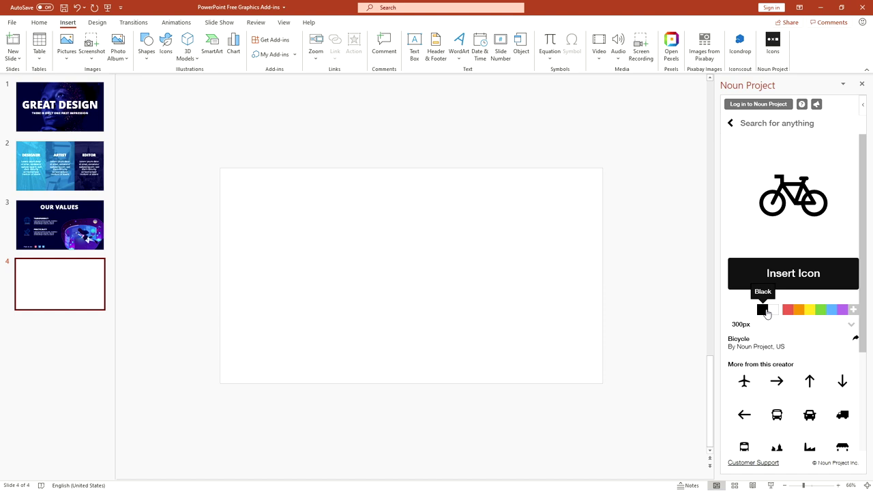
- Give slide 4 a dark navy background
right_click(516, 226)
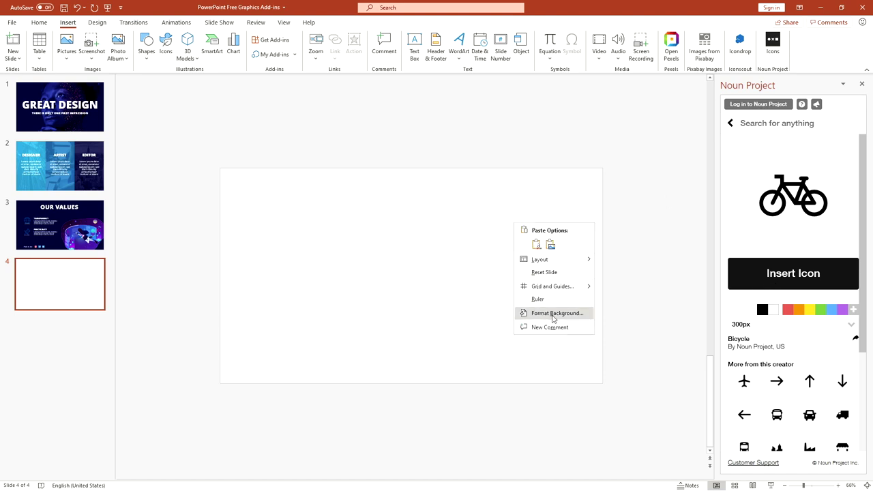
click(553, 313)
click(834, 195)
click(797, 315)
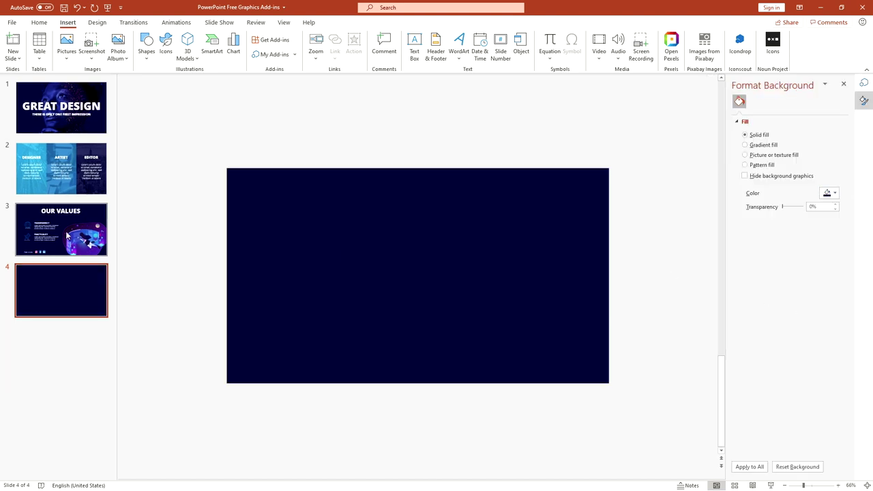
- Copy the OUR VALUES title and TRANSPARENCY block to slide 4, renaming the title OUR GOALS
click(61, 229)
click(363, 185)
shift+click(346, 244)
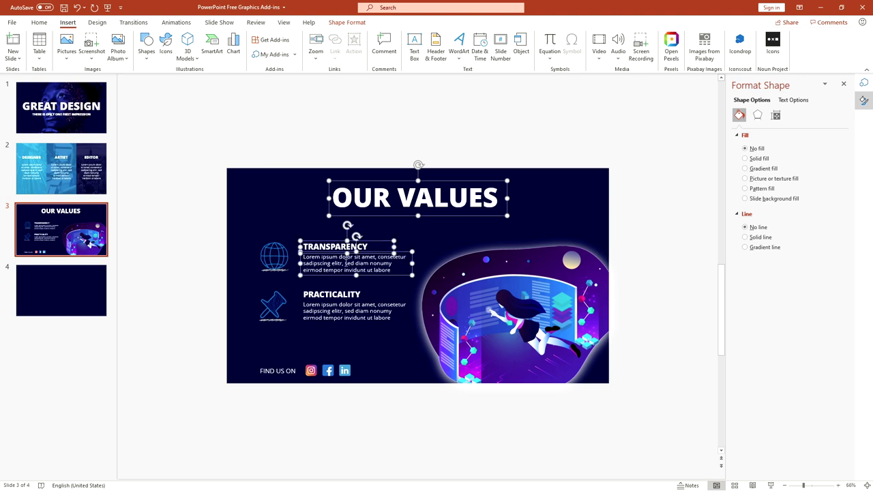
key(ctrl+c)
click(71, 307)
key(ctrl+v)
double_click(417, 197)
text(GAO)
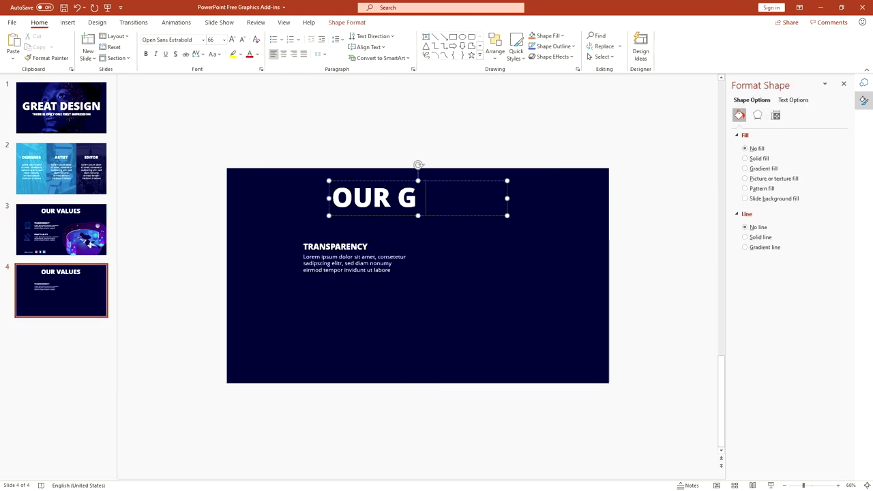
key(BackSpace)
key(BackSpace)
text(OALS)
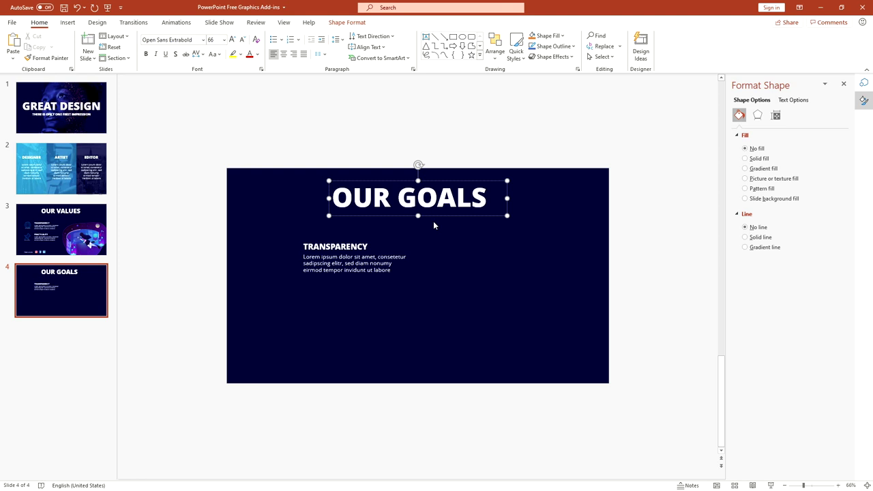
click(384, 296)
- Draw a tall rounded rectangle right of centre with nearly square corners
click(67, 21)
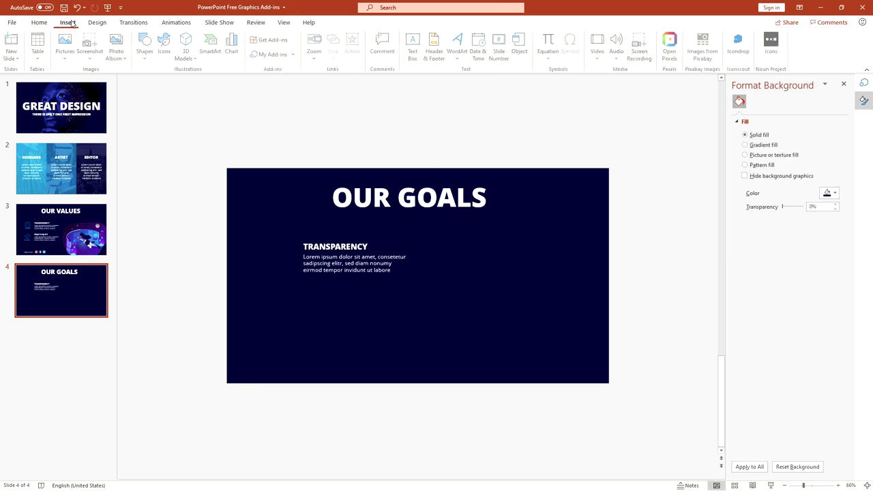
click(148, 55)
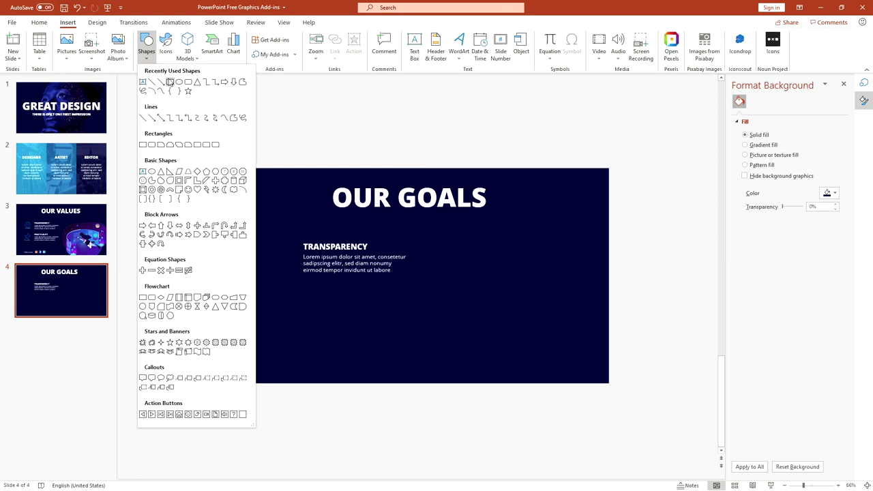
click(170, 81)
drag(408, 232, 501, 348)
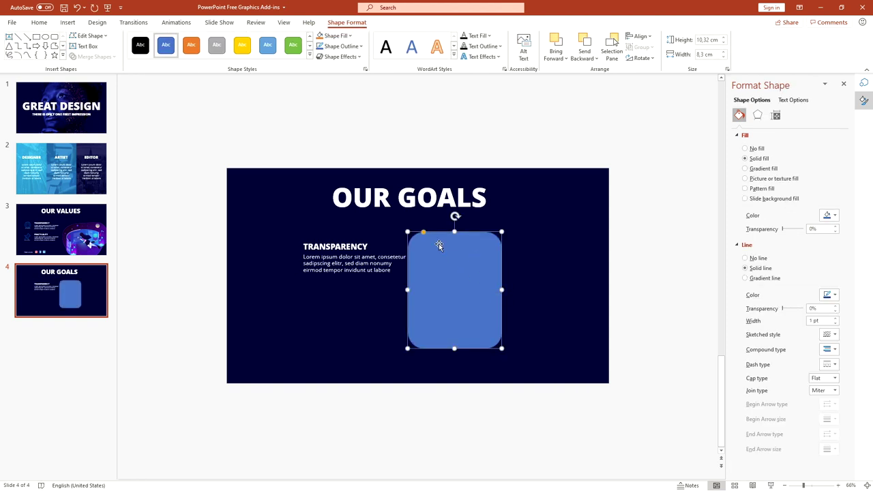
drag(425, 234, 411, 238)
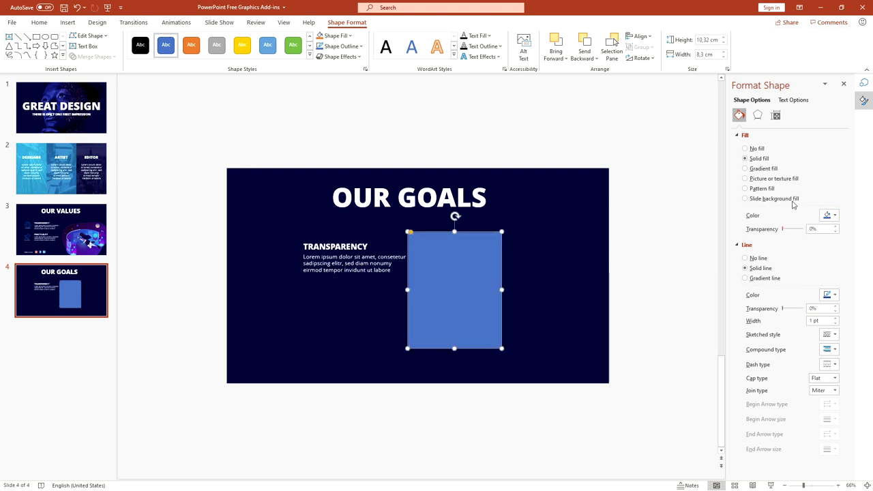
- Give the rectangle no fill and a 5 pt two-stop gradient outline, end stop darker and 60% transparent
click(757, 148)
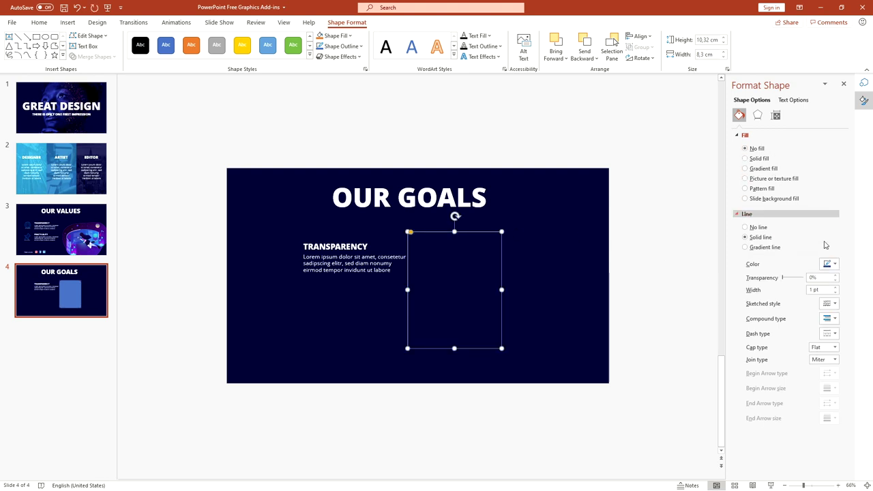
click(826, 288)
text(5)
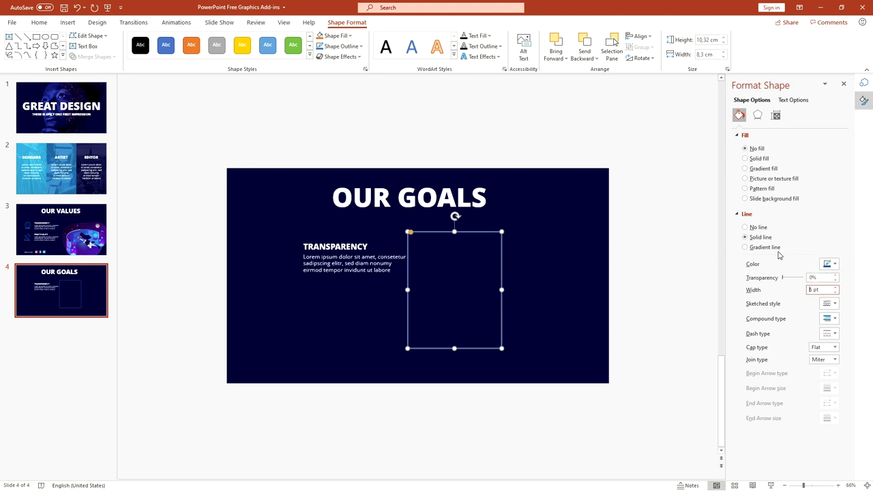
click(755, 247)
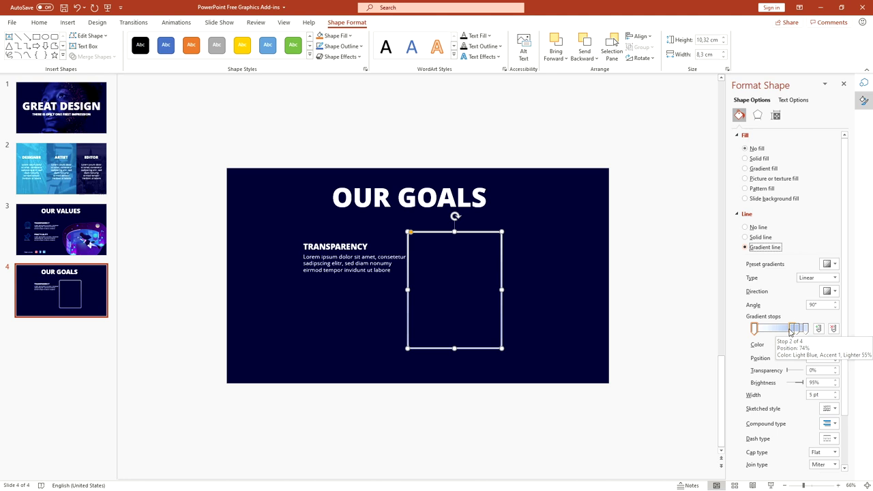
click(802, 328)
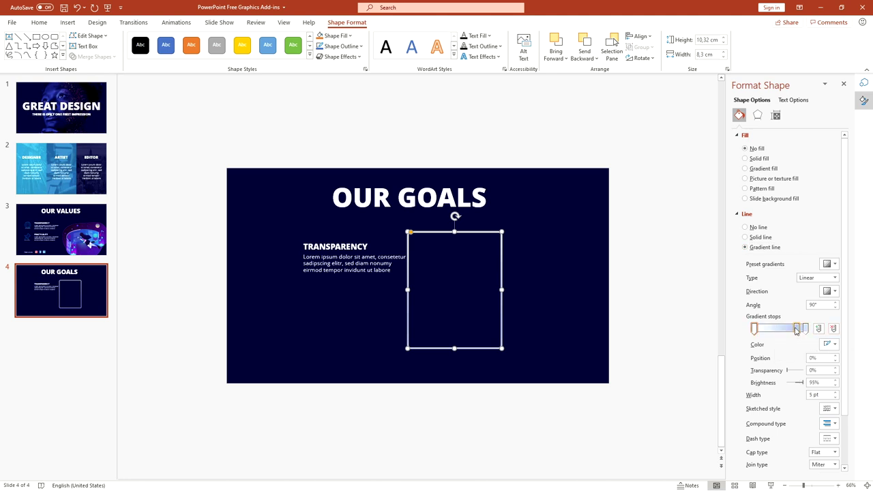
click(833, 328)
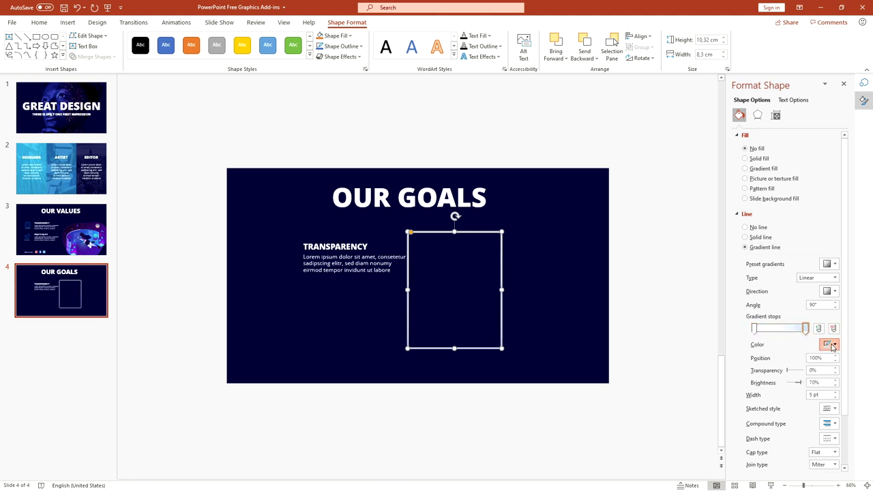
click(832, 345)
click(799, 401)
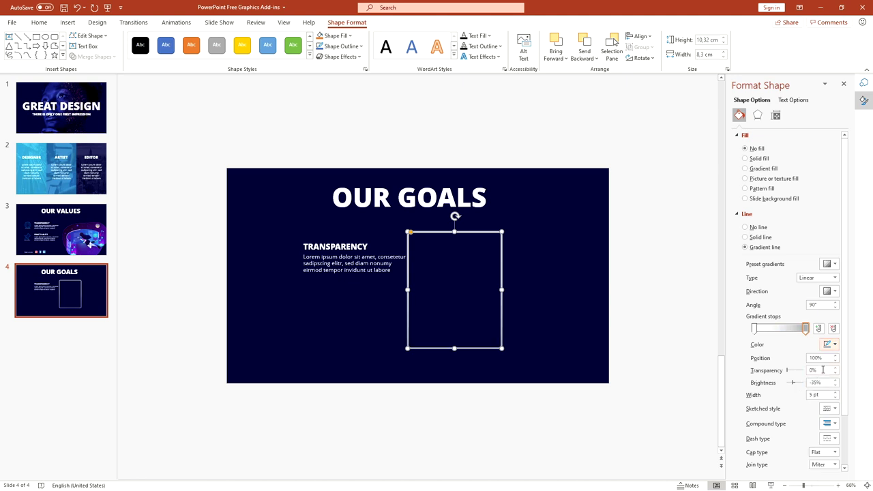
drag(823, 370, 796, 373)
text(60)
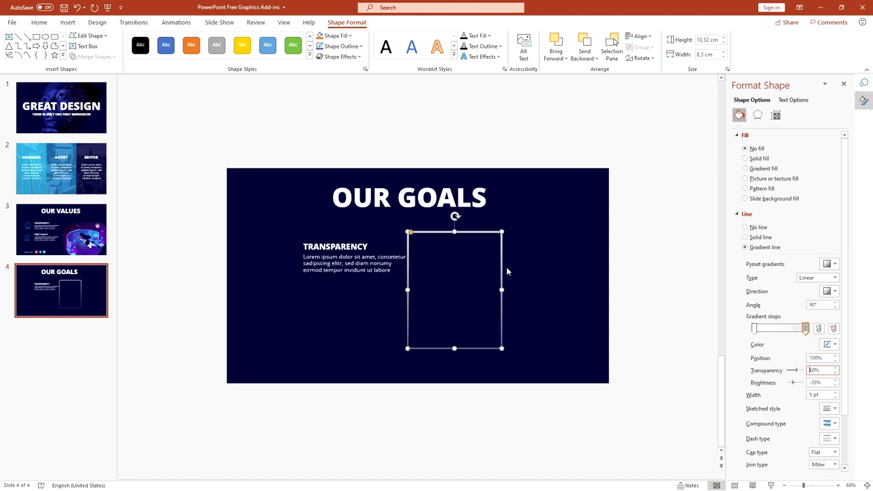
- Shift the card left, duplicate it, and centre the TRANSPARENCY heading at 24 pt
drag(502, 263, 306, 252)
key(ctrl+d)
key(ctrl+d)
click(40, 24)
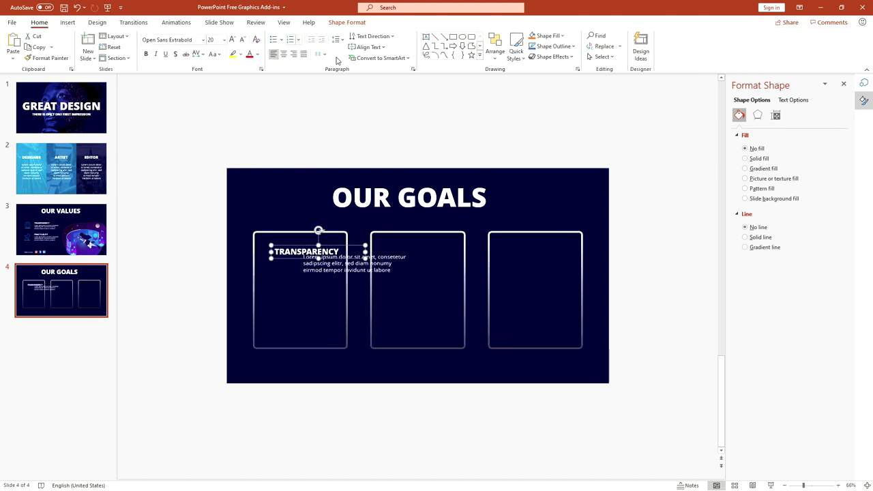
click(283, 54)
click(233, 41)
- Move the lorem ipsum body text into the first card, narrow it, and centre it
click(300, 253)
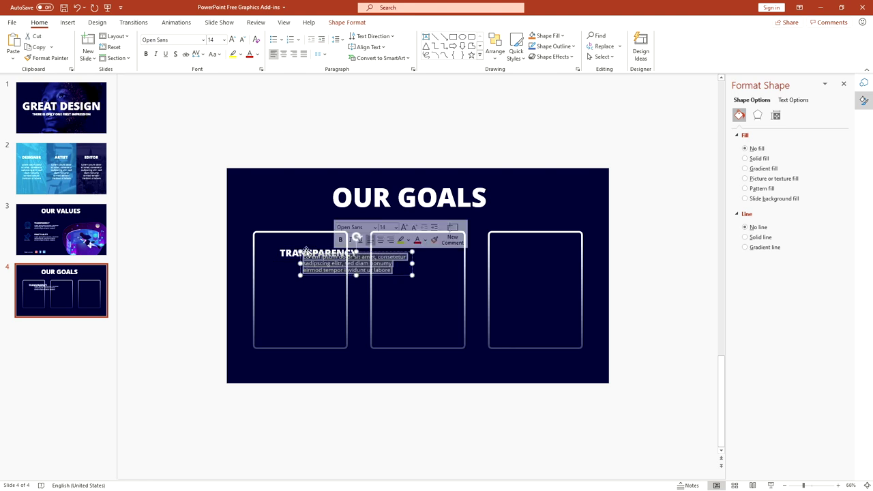
drag(331, 252, 302, 269)
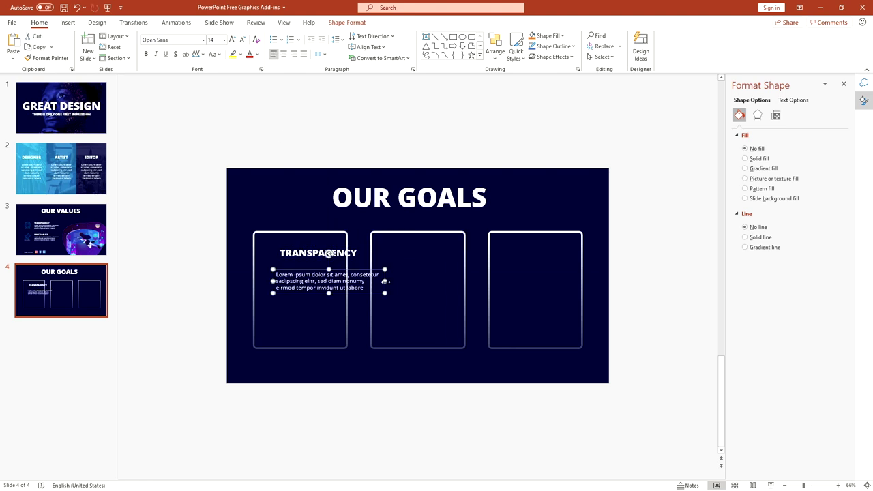
drag(382, 281, 335, 289)
click(283, 54)
- Rename the heading RESULTS, fit it above the body text, and enlarge it
click(329, 253)
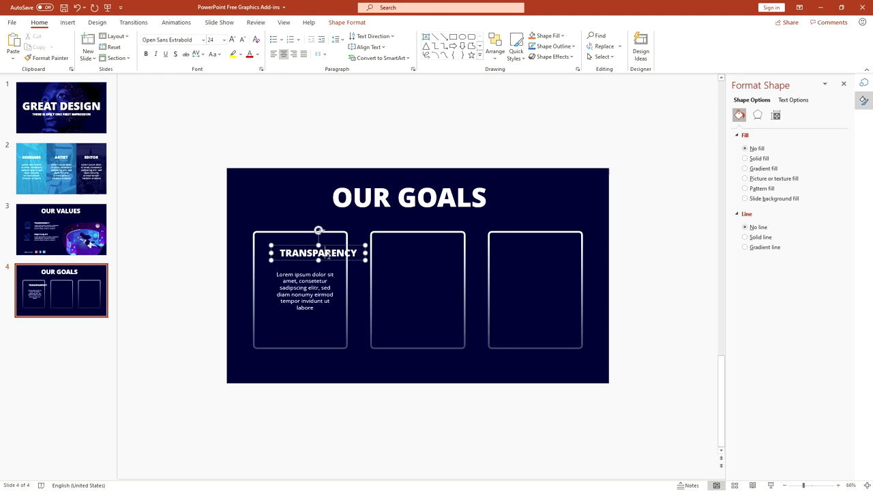
double_click(329, 254)
text(RESULTS)
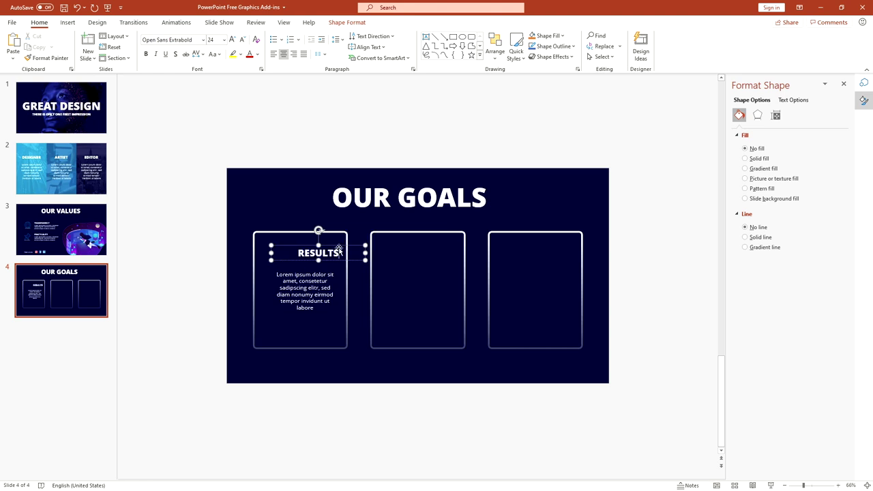
drag(366, 253, 324, 282)
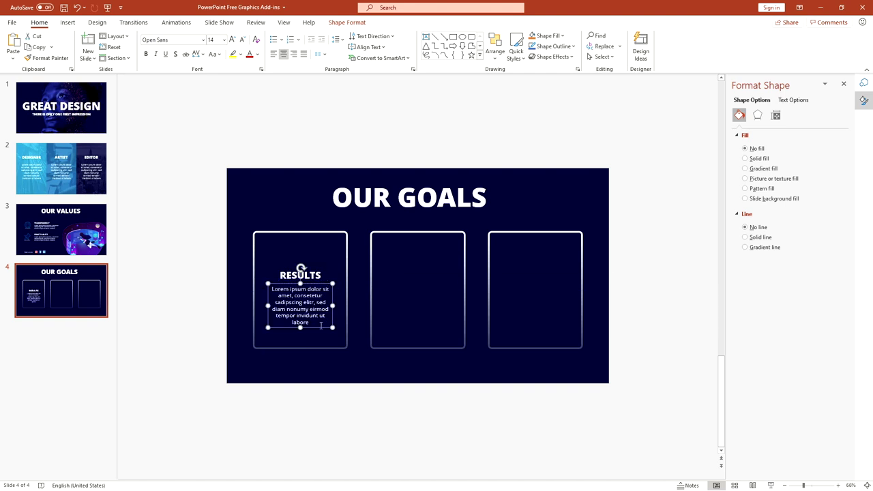
click(310, 274)
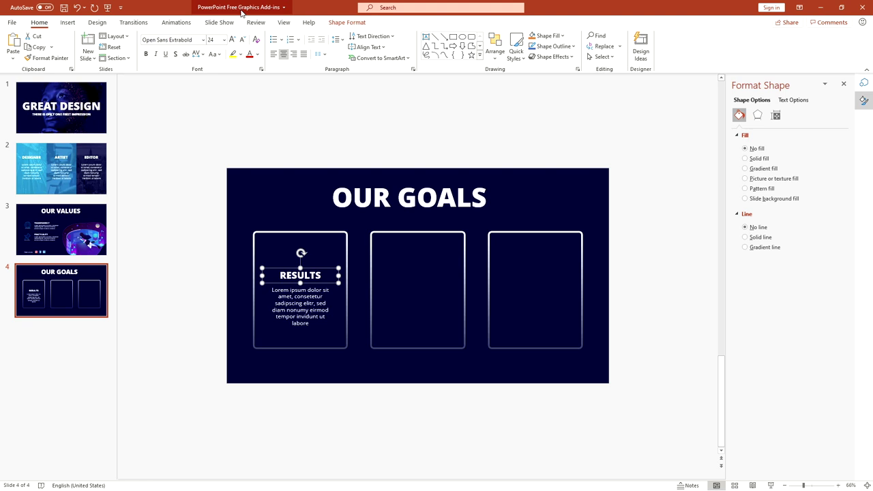
click(233, 41)
- Copy the heading and text into the second card and retitle it VALUE
drag(319, 282, 448, 316)
ctrl+click(315, 309)
double_click(433, 280)
text(VALUE)
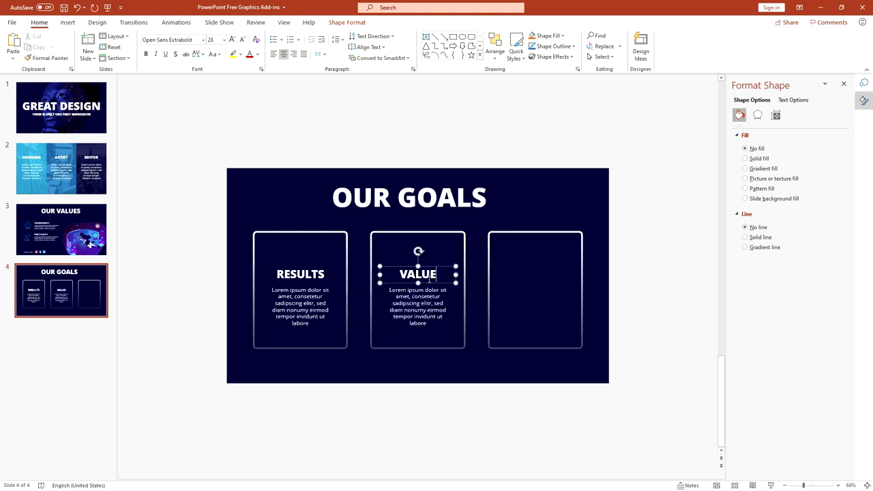
ctrl+click(451, 326)
- Copy them into the third card, retitle it SATISFACTION, and widen it onto one line
drag(450, 326, 569, 315)
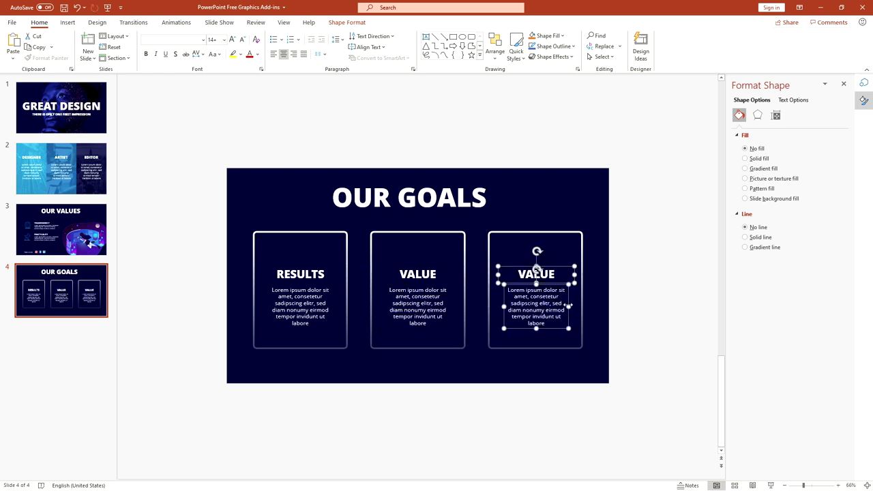
double_click(551, 280)
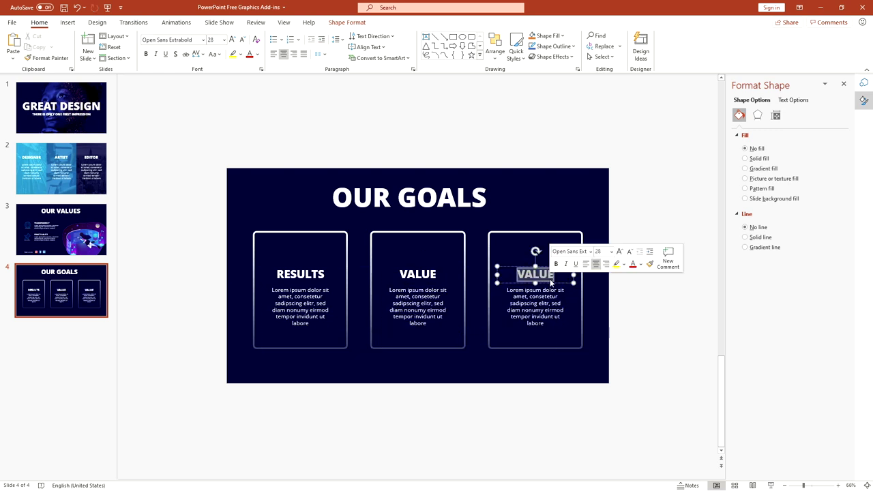
text(SATISFACTION)
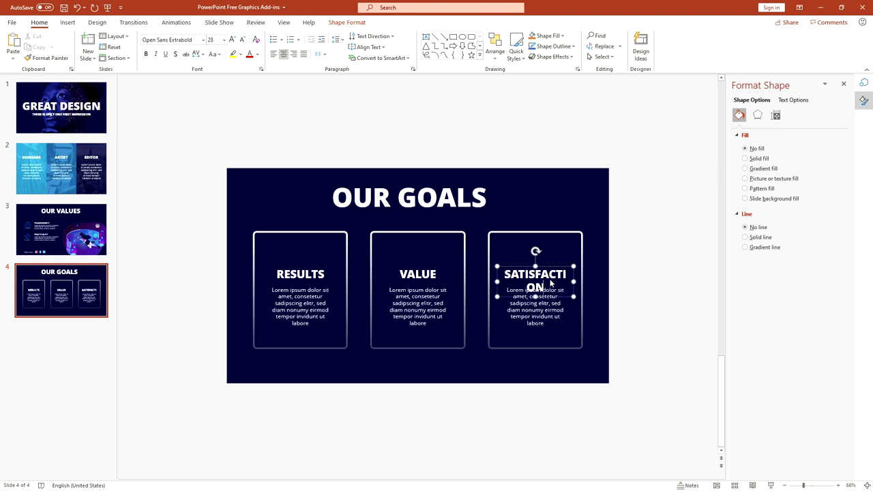
mouse_move(573, 281)
mouse_down()
mouse_move(587, 281)
mouse_move(574, 268)
mouse_up()
- Reduce the RESULTS, VALUE and SATISFACTION headings together to 24 pt
shift+click(417, 273)
shift+click(300, 273)
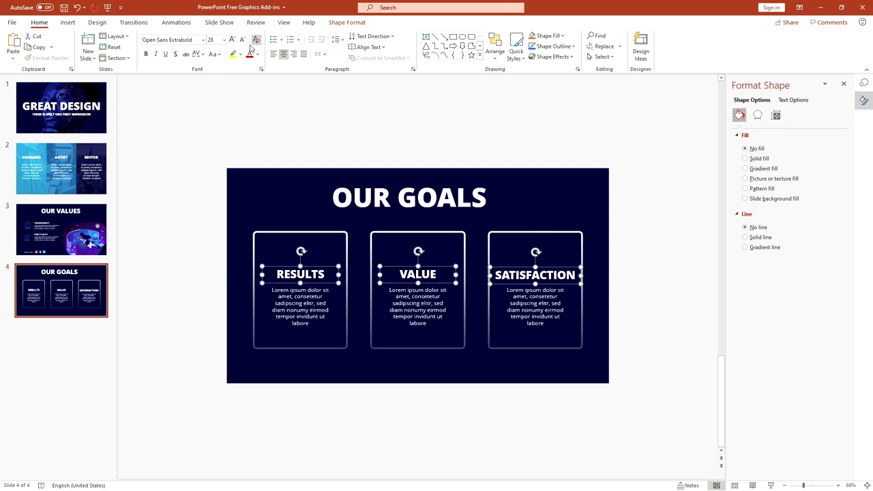
click(243, 39)
click(613, 285)
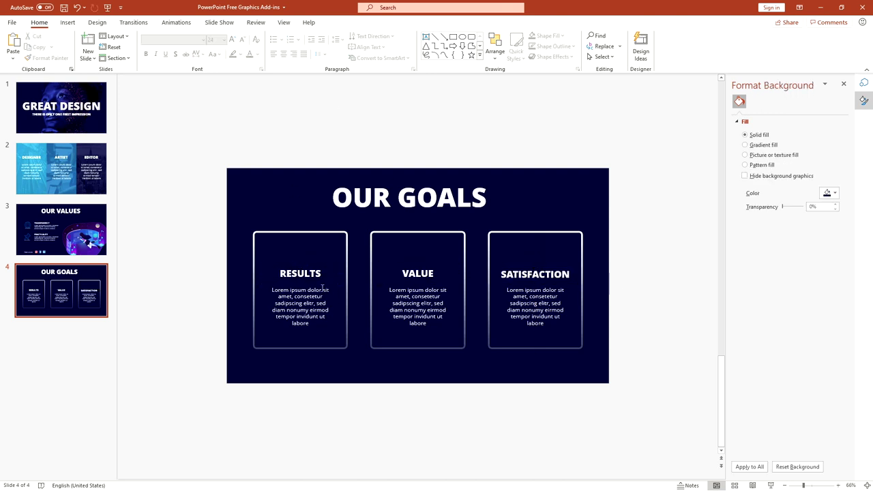
click(318, 272)
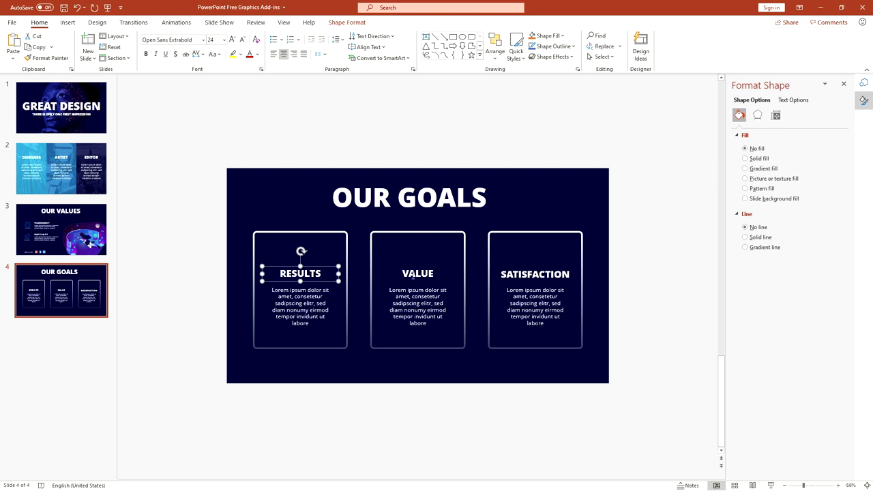
- Insert the Noun Project Trophy icon in white onto the slide
shift+click(414, 274)
shift+click(535, 275)
click(641, 264)
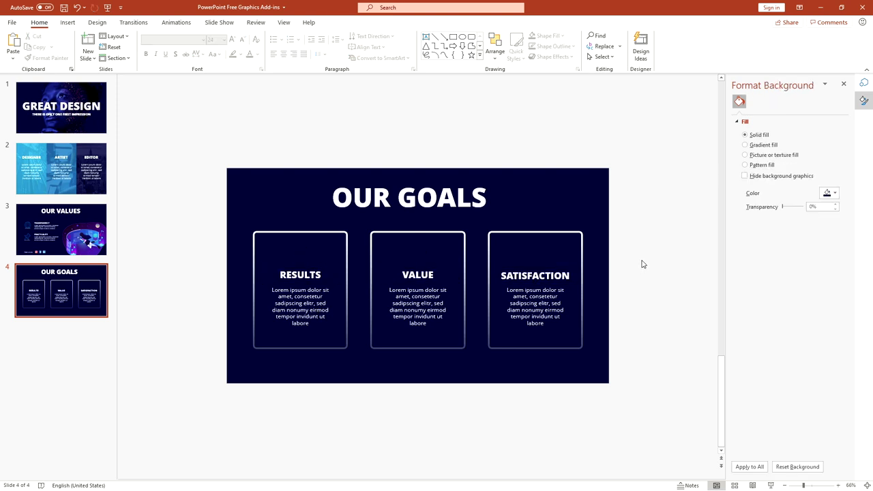
click(862, 83)
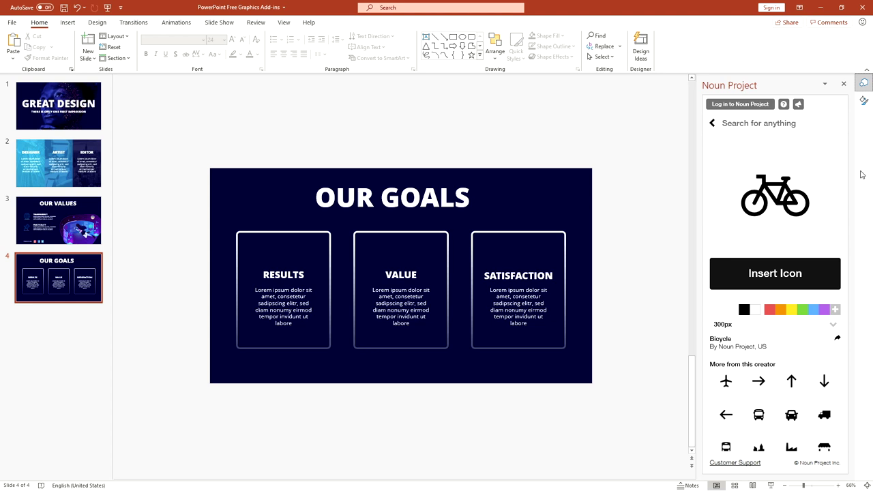
scroll(777, 206, down, 5)
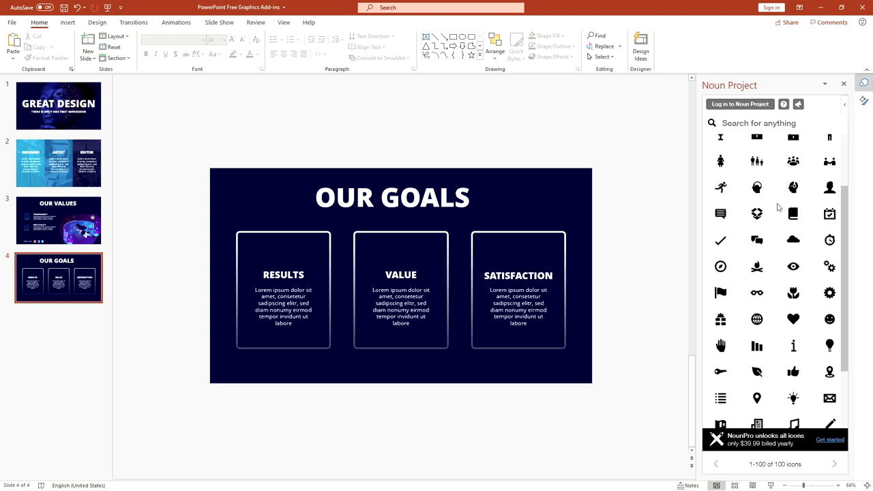
scroll(777, 206, down, 3)
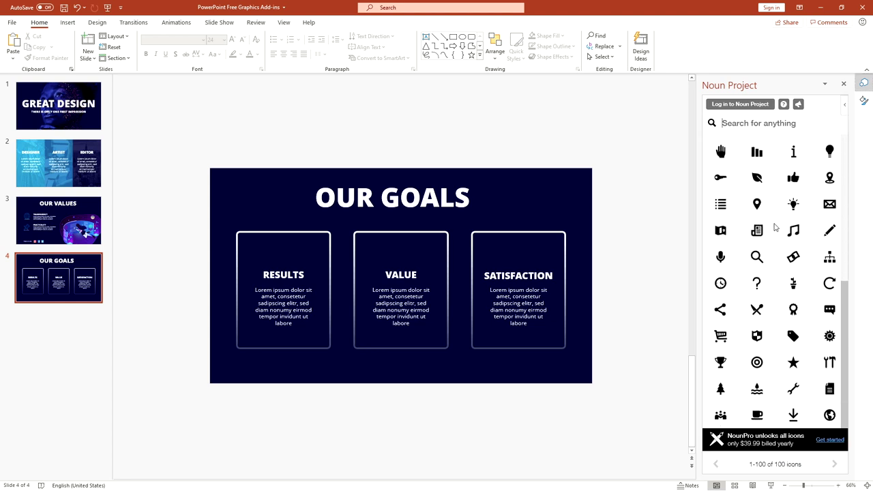
click(717, 364)
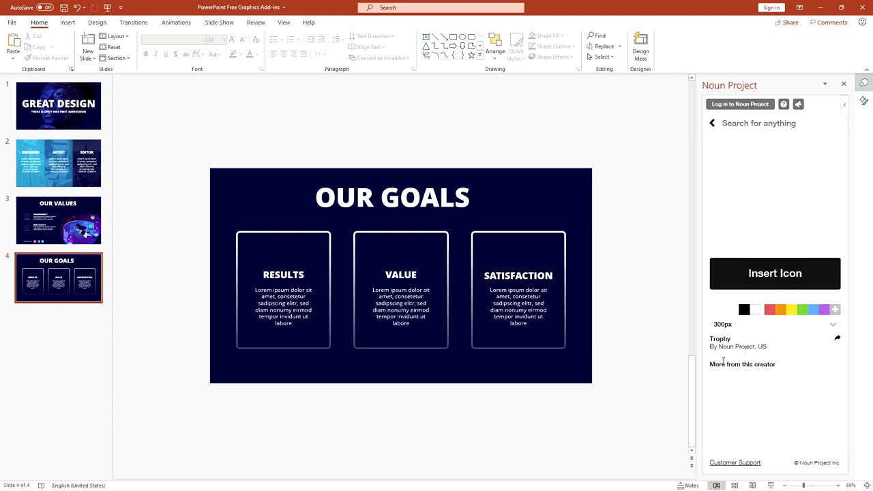
click(756, 310)
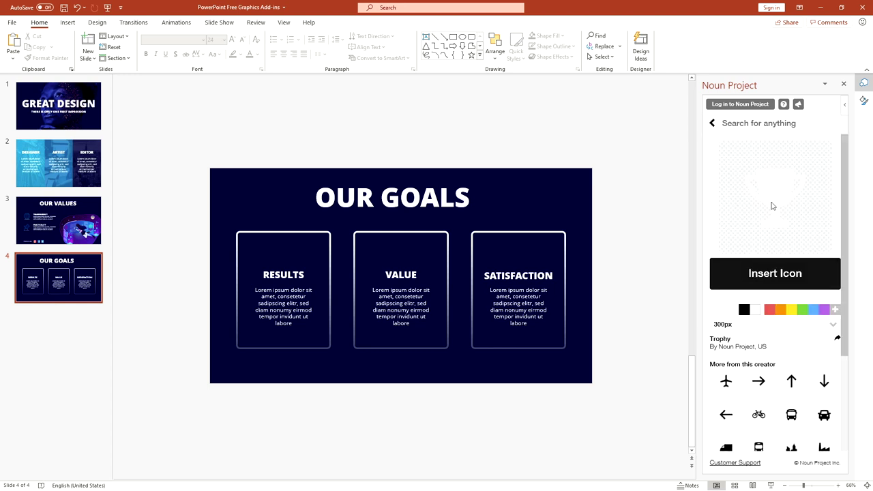
click(791, 273)
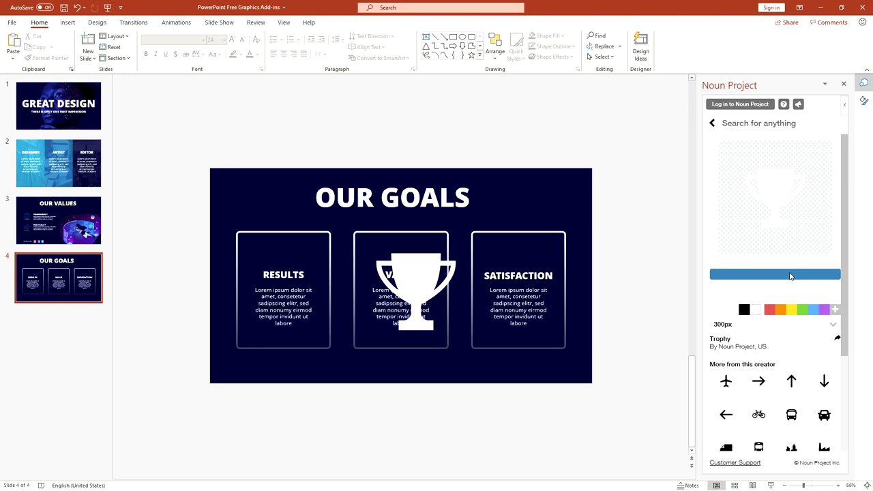
- Size the trophy to 2 × 2 cm and place it above the RESULTS heading
click(441, 294)
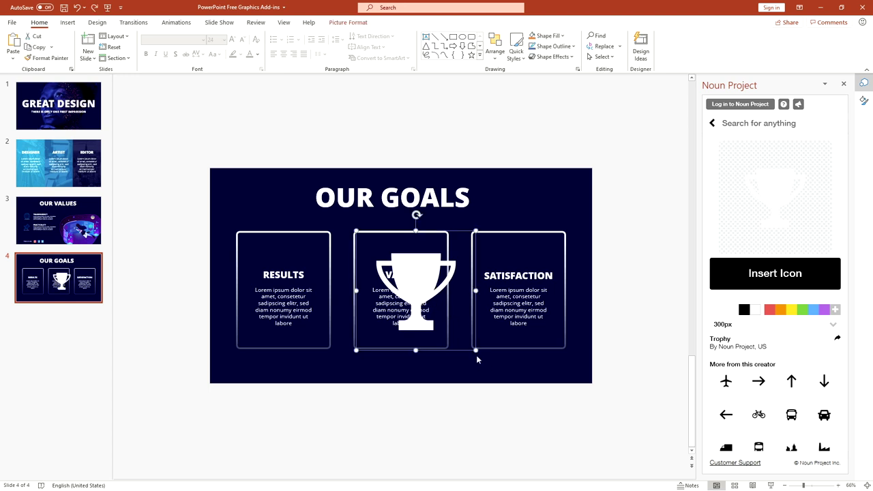
drag(470, 347, 433, 307)
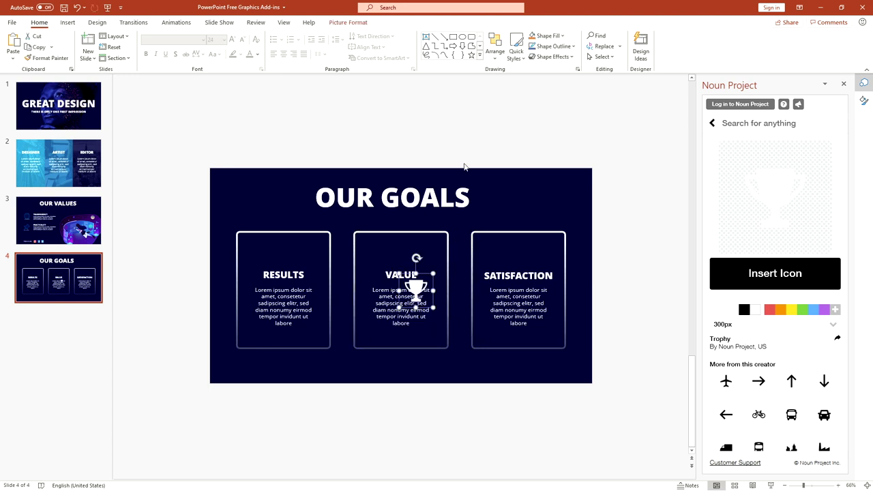
click(350, 22)
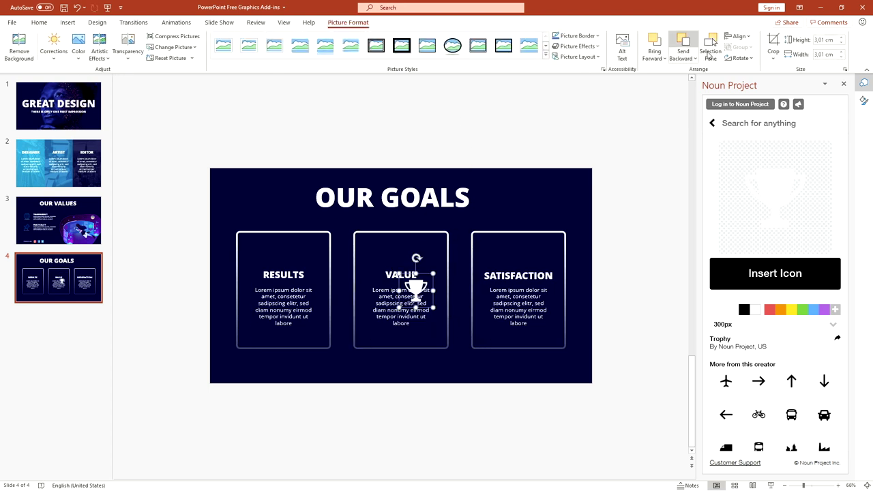
click(816, 54)
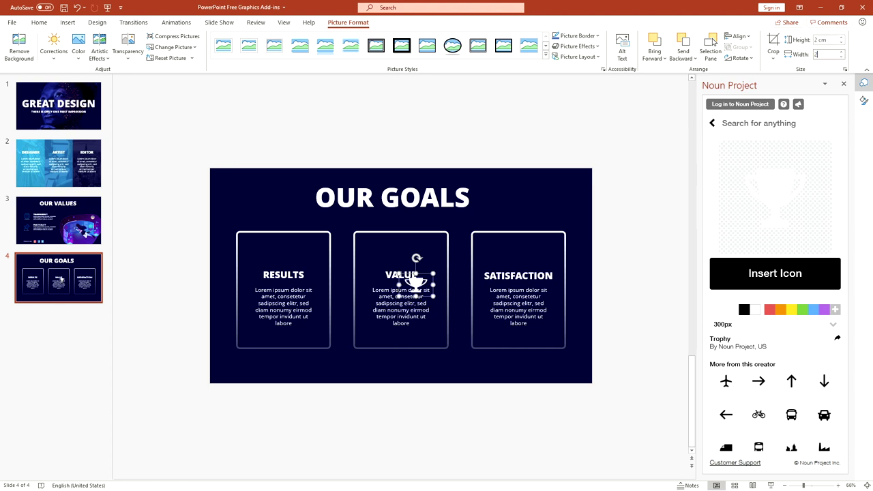
text(2)
key(Return)
drag(410, 281, 284, 255)
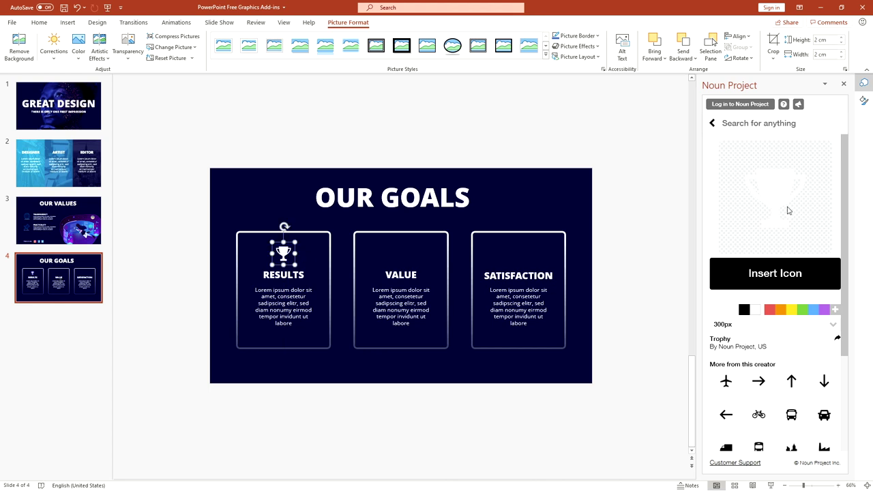
- Insert a white Tag icon at 2 cm and centre it above the VALUE heading
click(712, 124)
scroll(785, 246, down, 10)
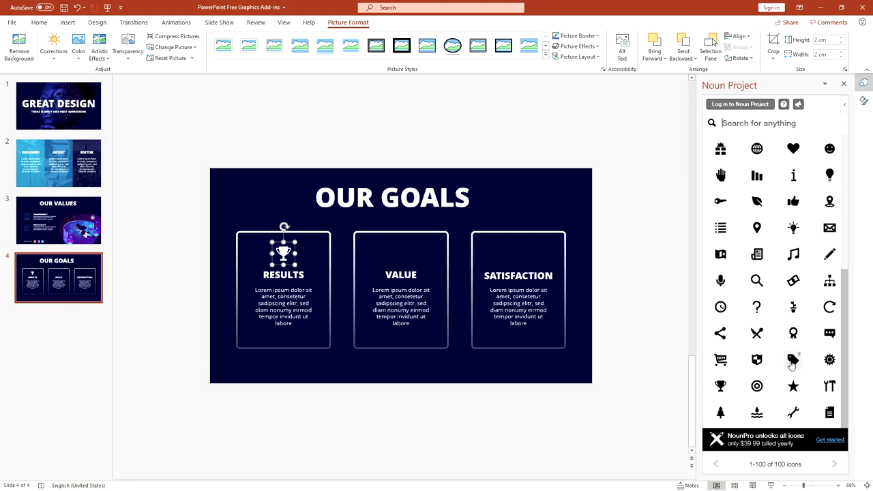
click(793, 366)
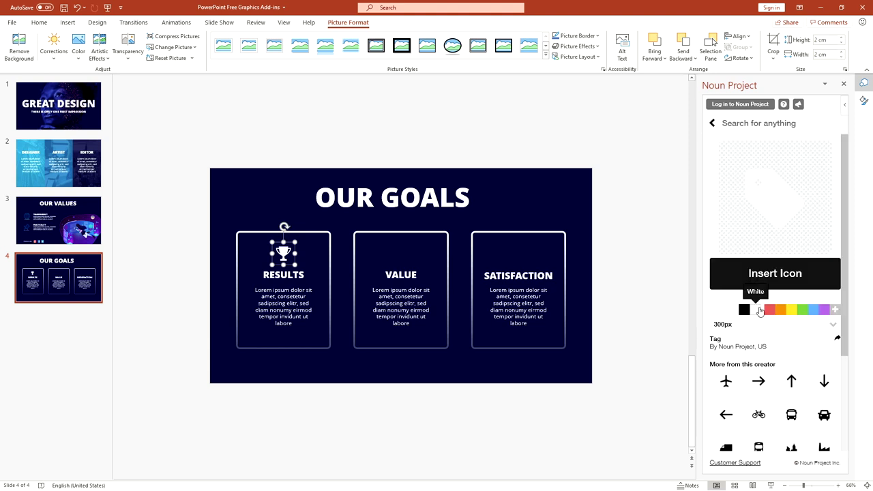
click(777, 277)
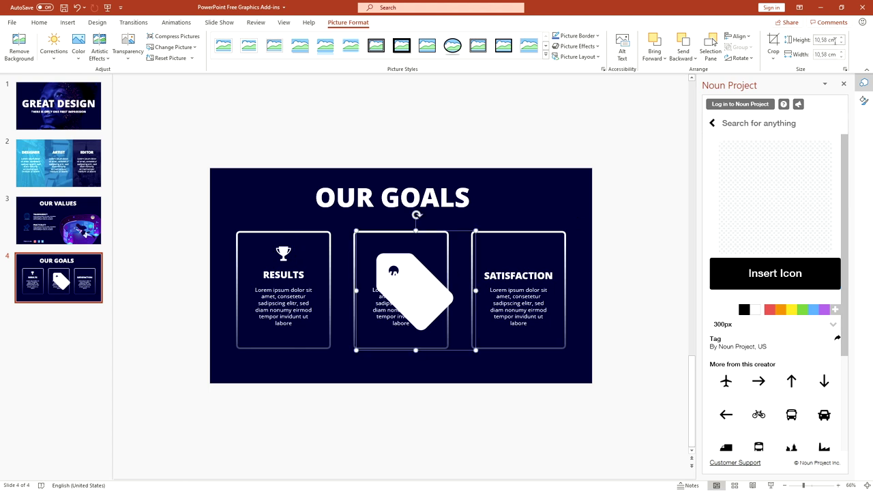
text(2)
key(Return)
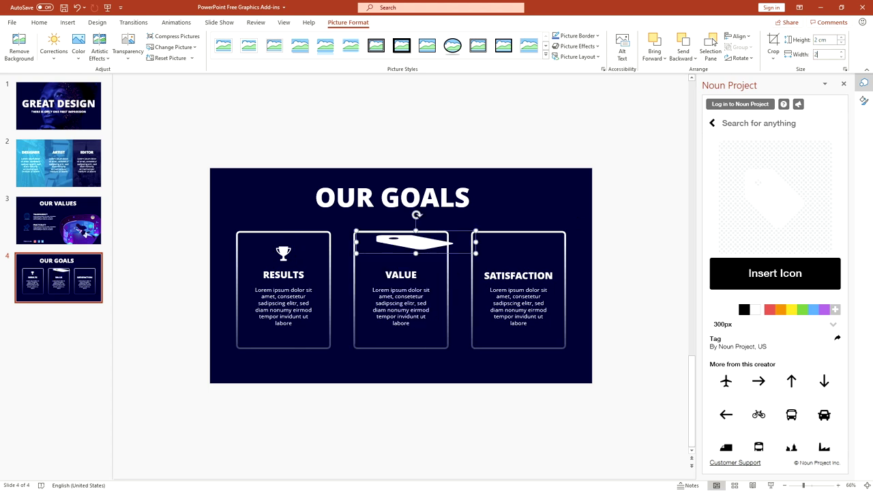
drag(376, 244, 401, 253)
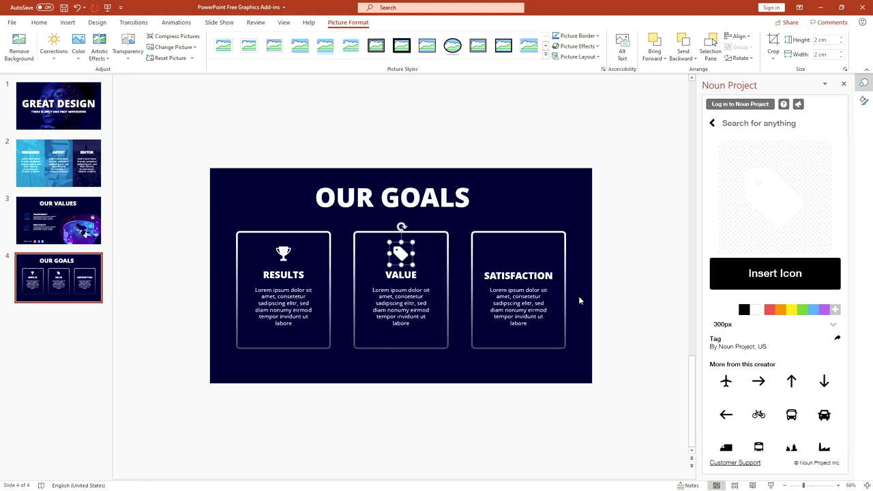
- Insert the white thumbs-up icon at 2 cm height above the SATISFACTION heading
click(712, 123)
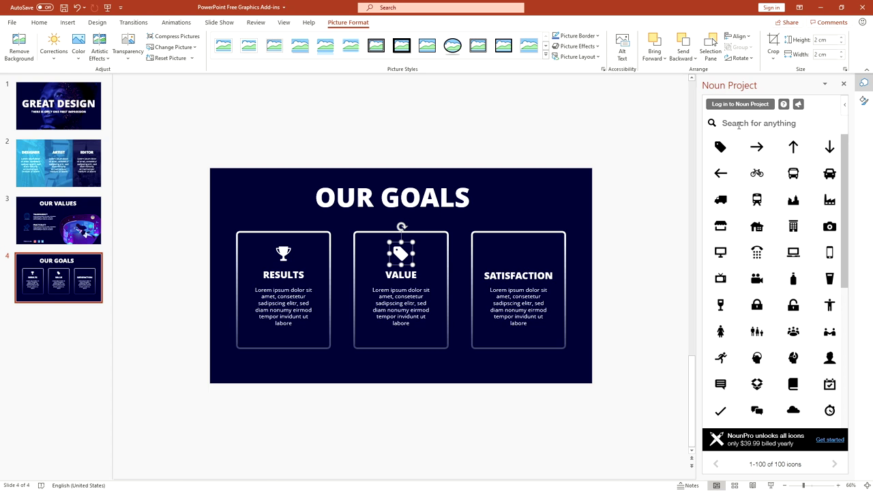
scroll(795, 261, down, 8)
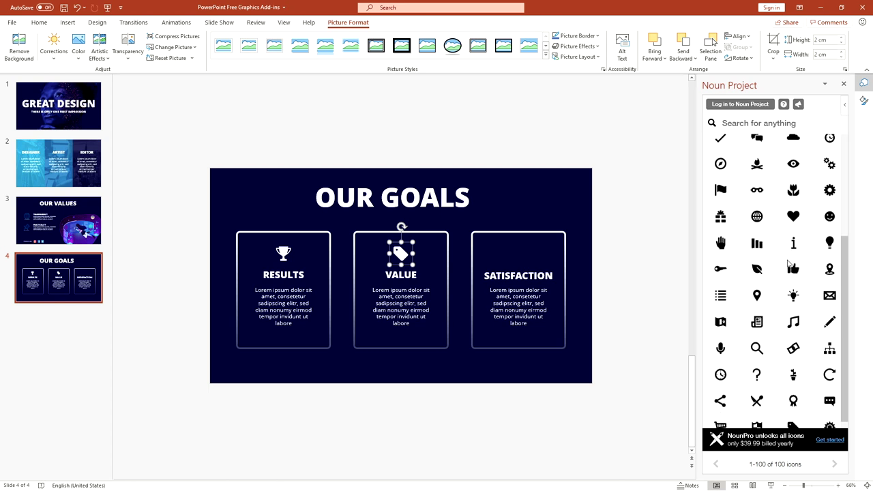
click(794, 259)
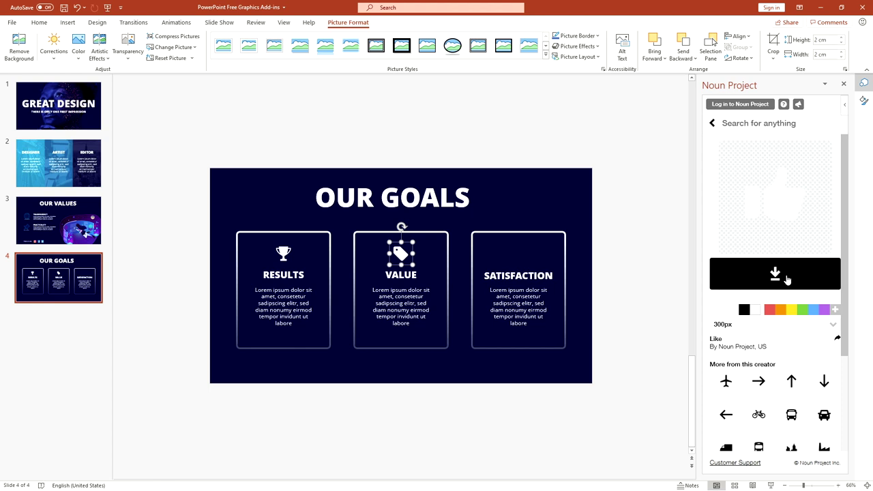
click(788, 277)
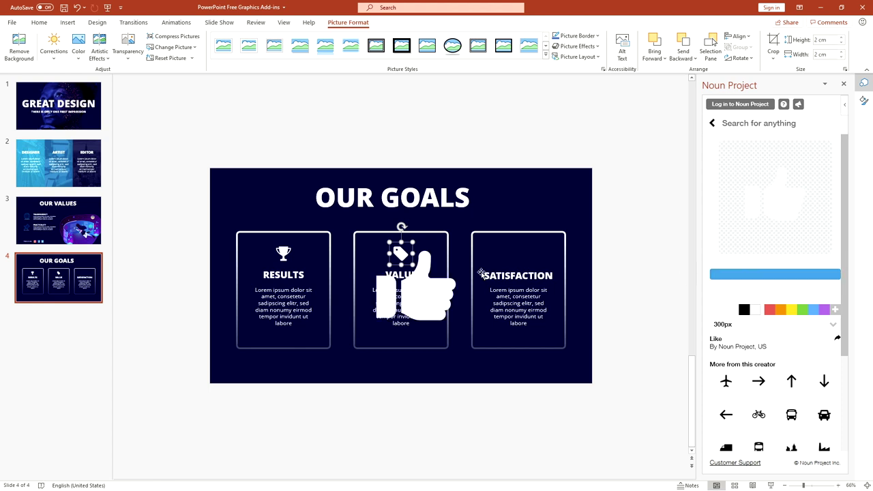
double_click(831, 40)
text(2)
key(Return)
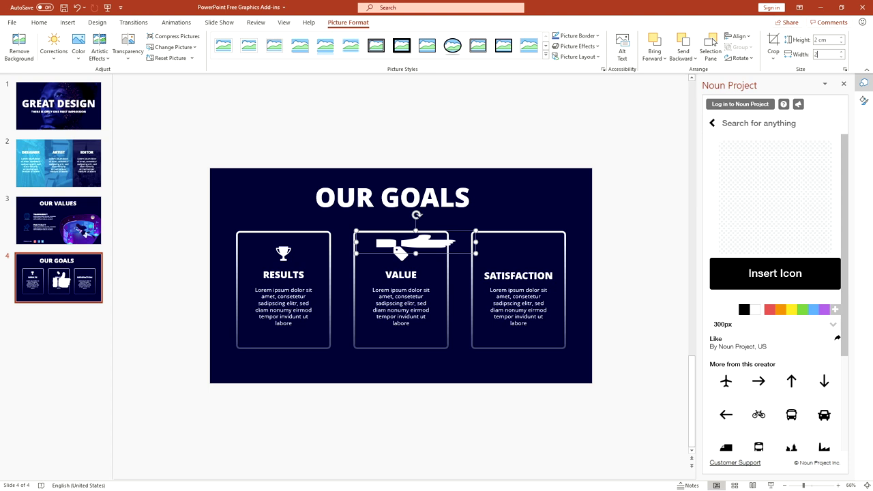
drag(369, 243, 519, 254)
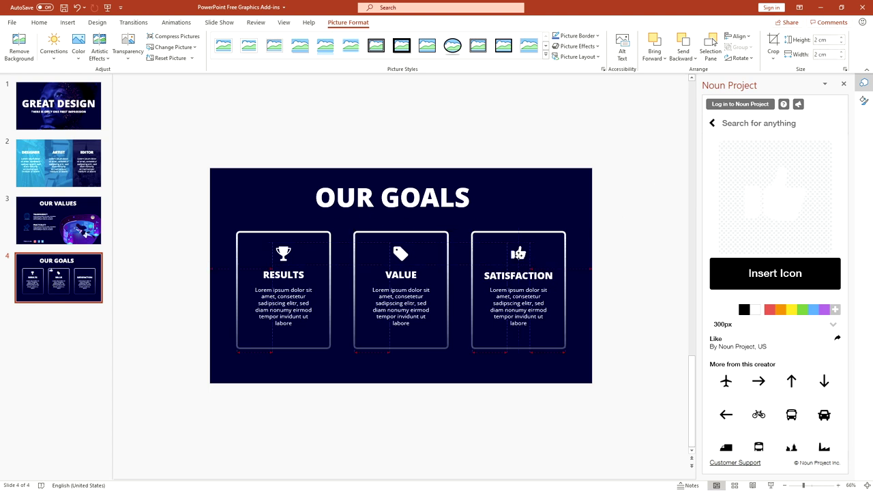
click(586, 252)
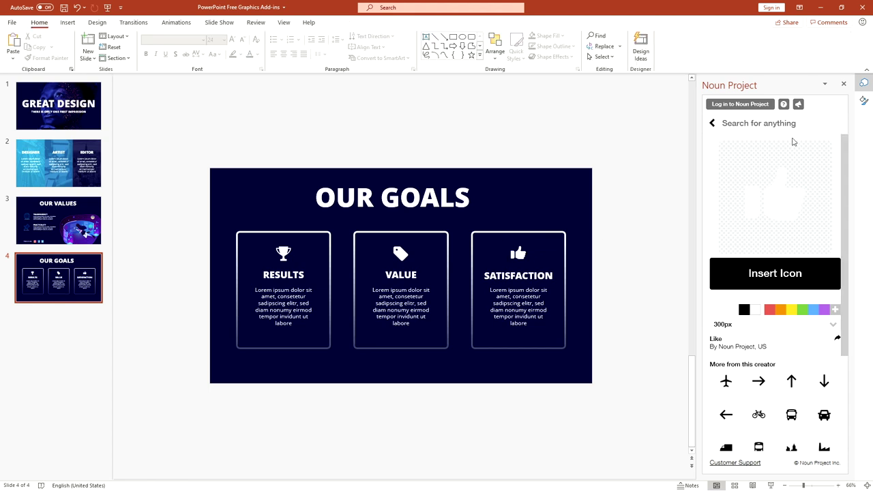
- Close the Noun Project and formatting panels, then install Pixton Comic Characters, accepting its terms
click(844, 87)
click(863, 84)
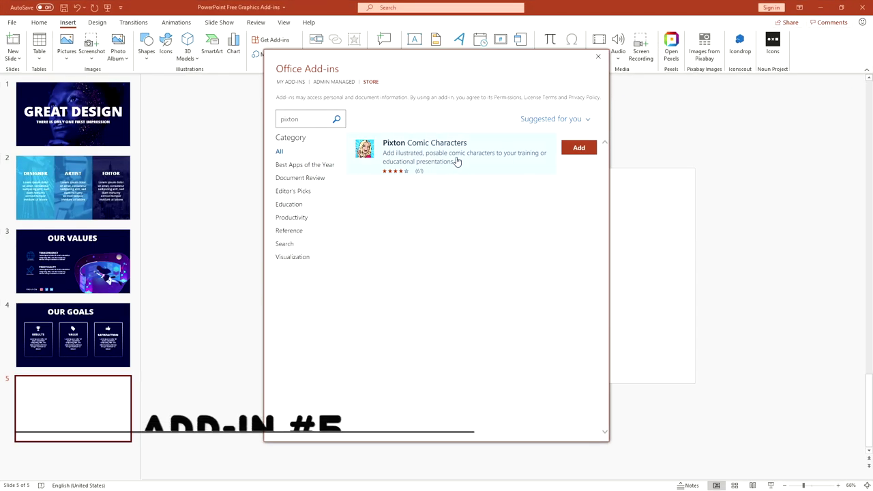
click(576, 150)
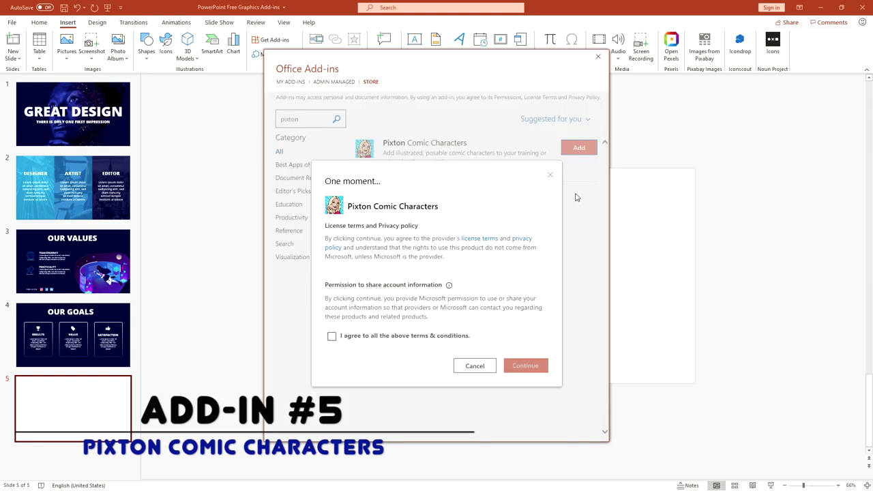
click(332, 336)
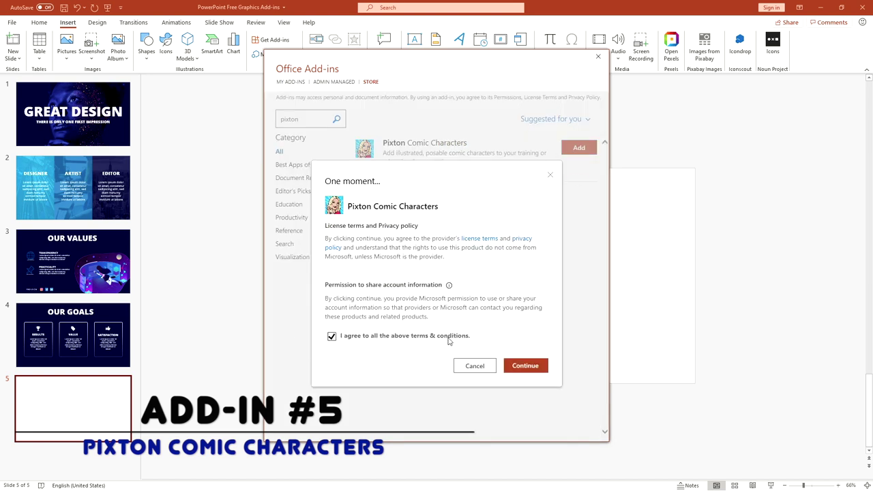
click(527, 366)
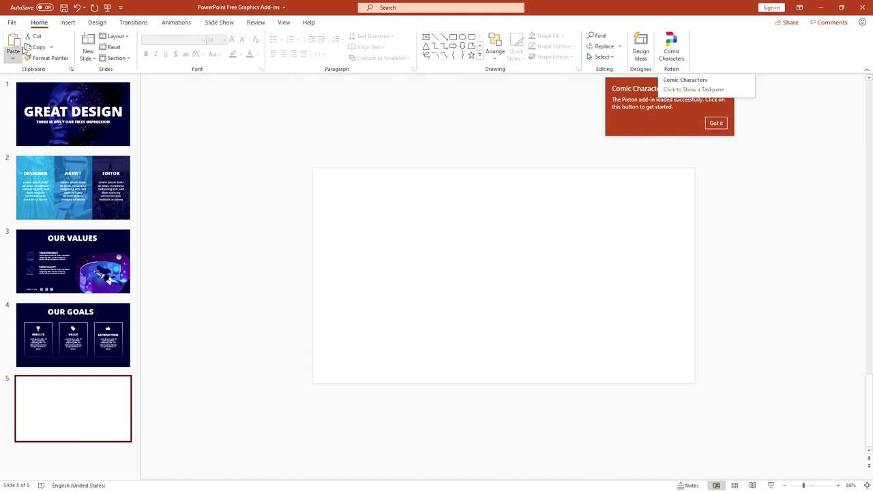
- Open and widen the Pixton Comic Characters pane, then get through its introduction
click(716, 123)
click(671, 49)
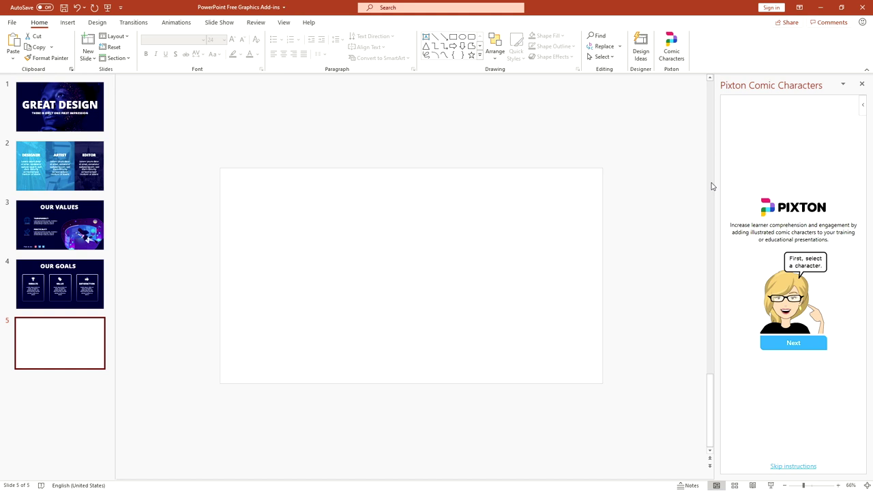
drag(716, 181, 628, 183)
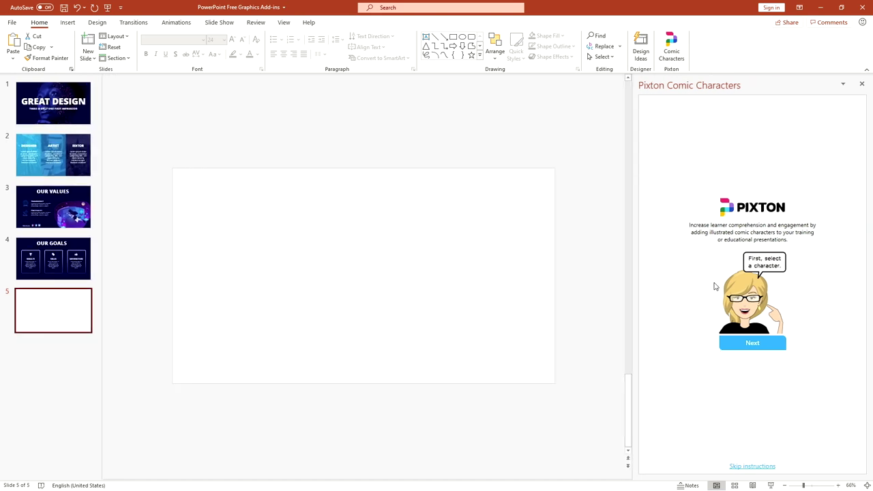
click(762, 344)
click(762, 344)
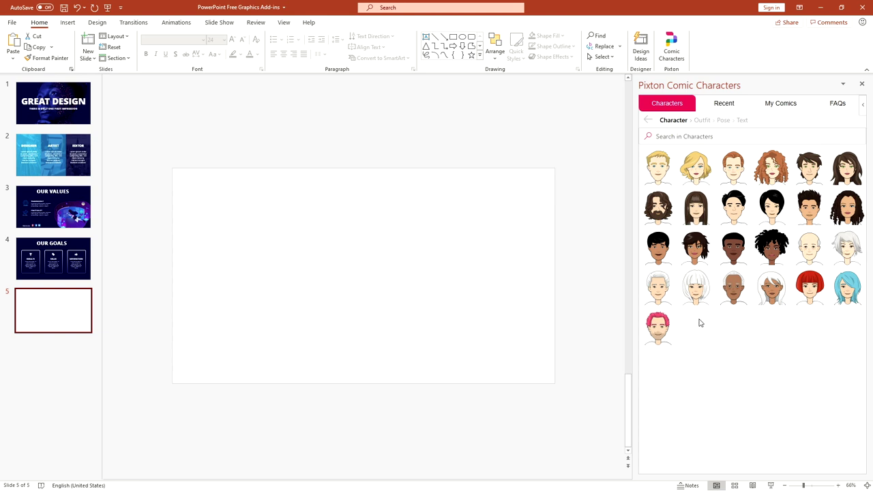
- Choose the blonde character in a white shirt, red tie and black skirt, with the shrugging pose
click(700, 176)
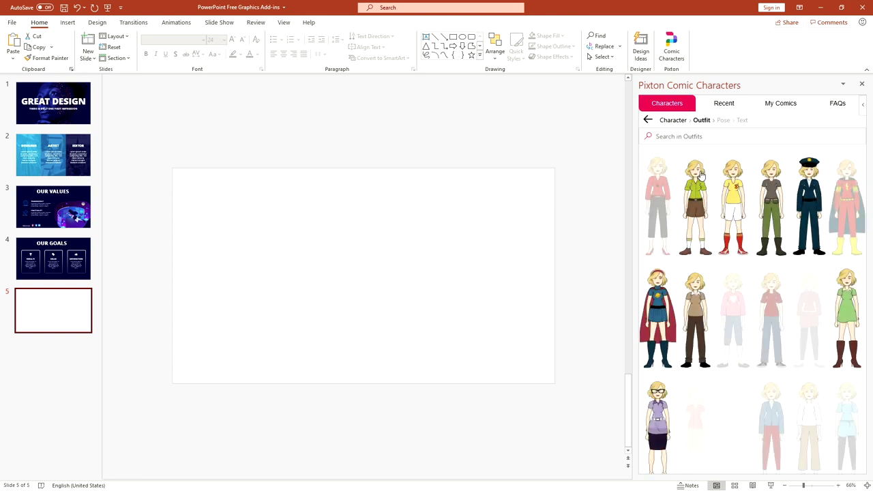
scroll(707, 225, down, 5)
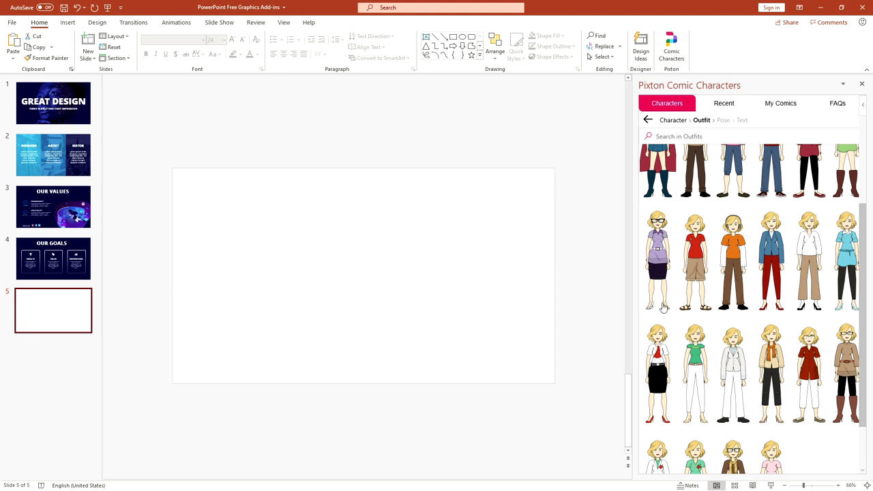
click(663, 367)
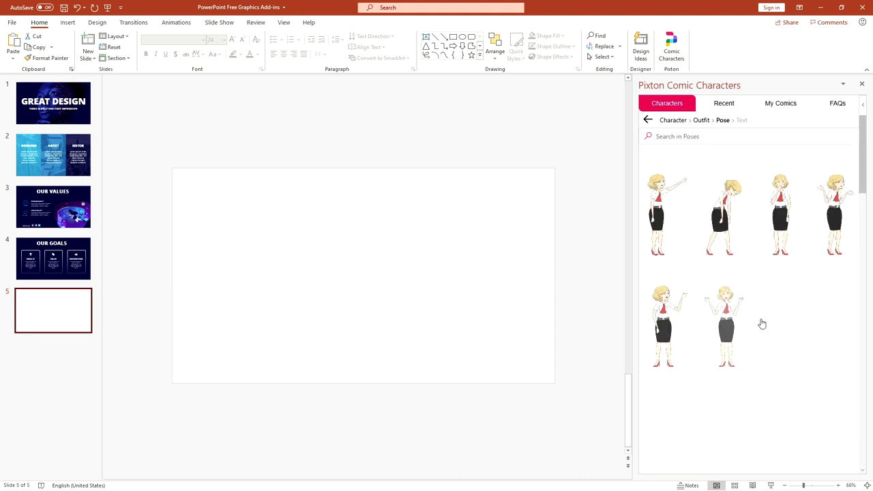
scroll(785, 219, down, 5)
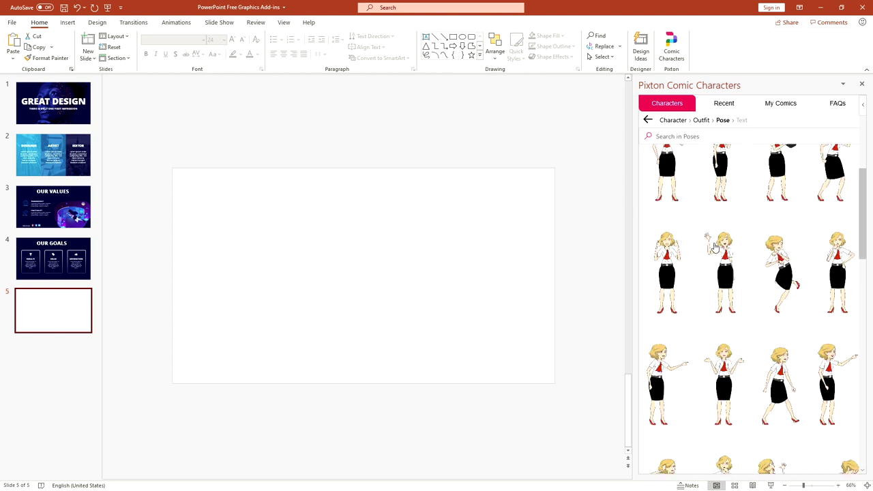
scroll(719, 251, down, 5)
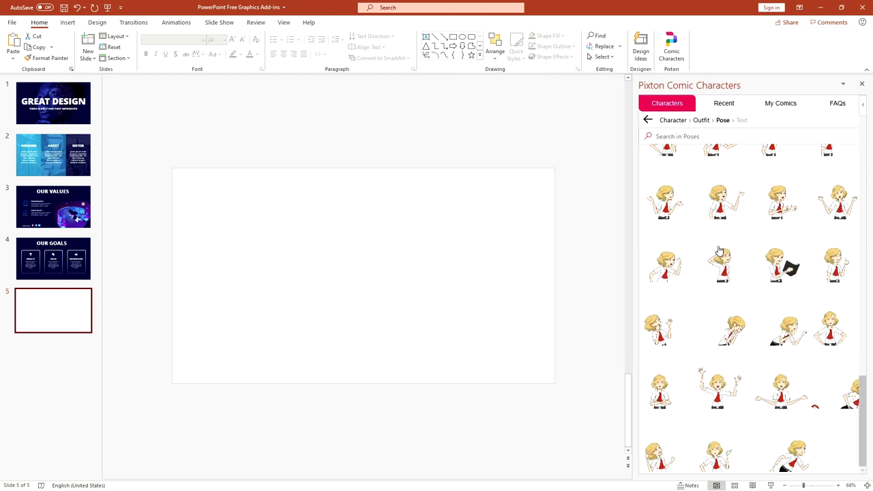
scroll(719, 251, up, 6)
scroll(718, 251, up, 4)
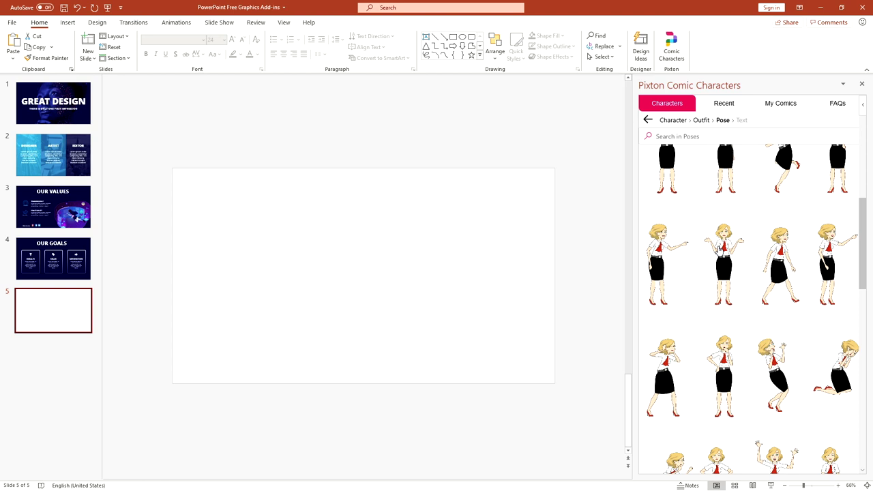
scroll(720, 251, up, 3)
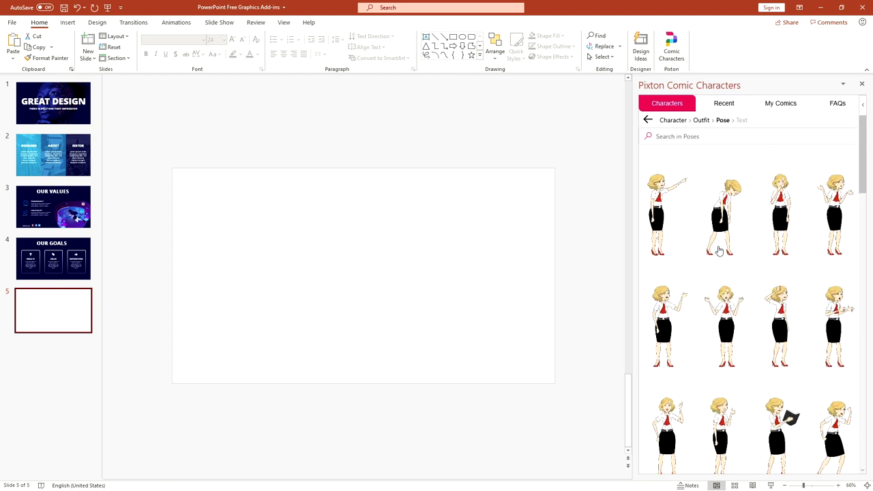
click(823, 213)
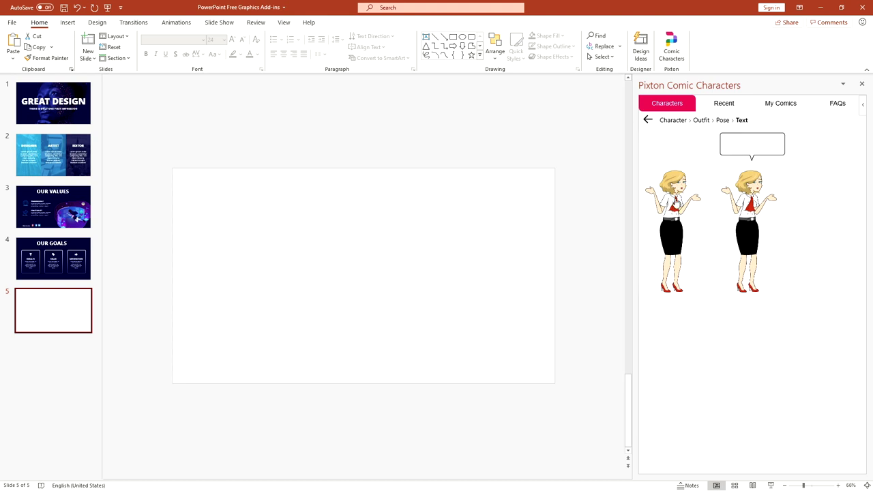
- Insert the speech-bubble version saying 'I HAVE NO IDEA HOW TO FIX MY PROBLEM...' onto slide 5
click(756, 200)
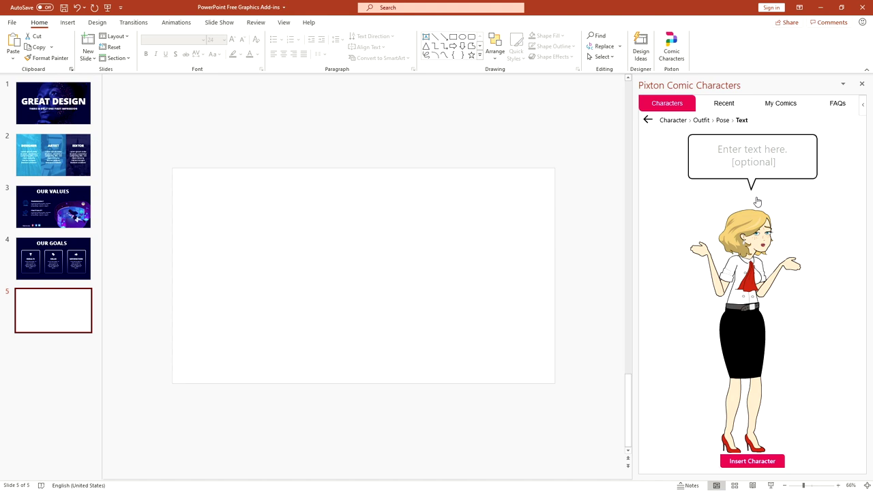
click(746, 159)
text(I HAVE NO)
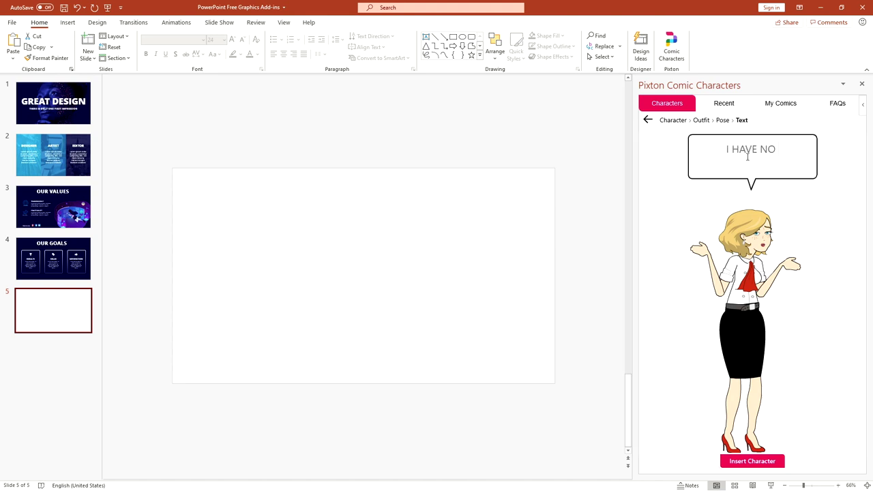
text( IDEA HOW TO F)
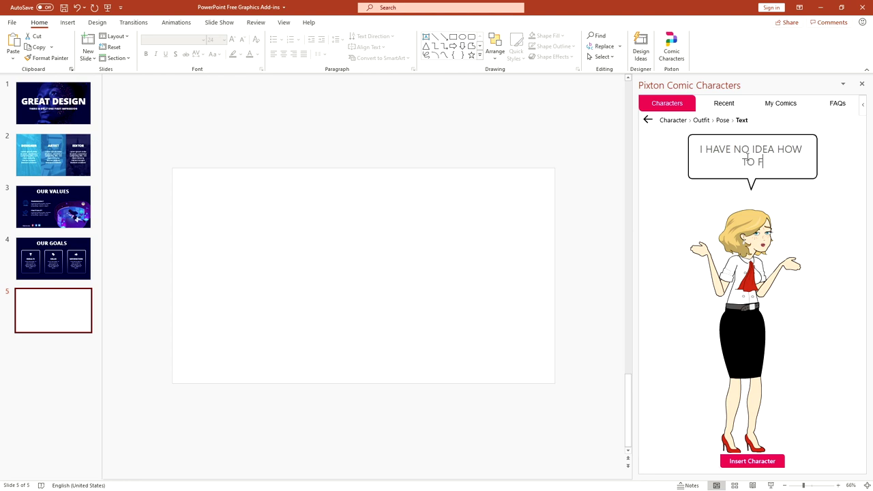
text(IX MY PROBLEM...)
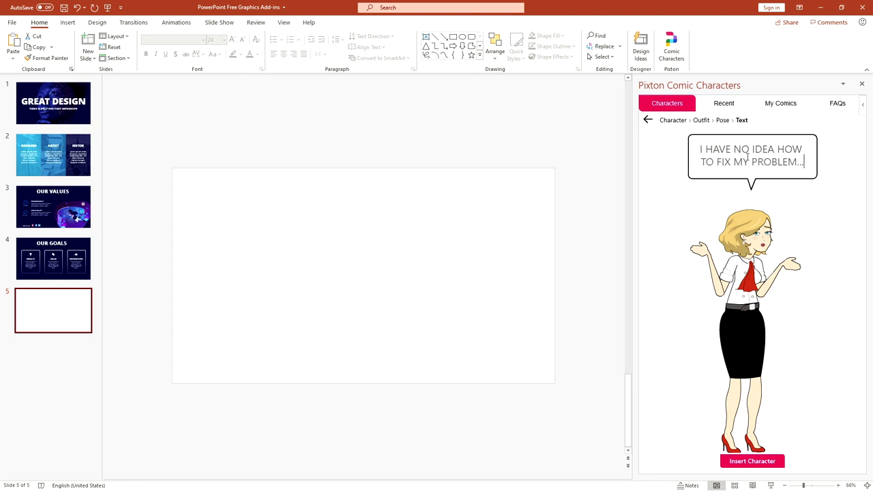
click(752, 462)
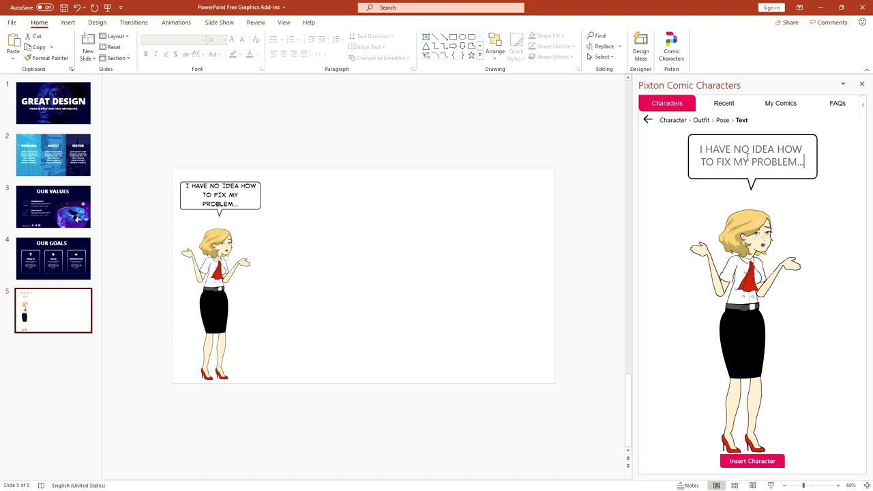
- Move the inserted character right and shrink it by its corner
click(155, 266)
drag(154, 266, 227, 267)
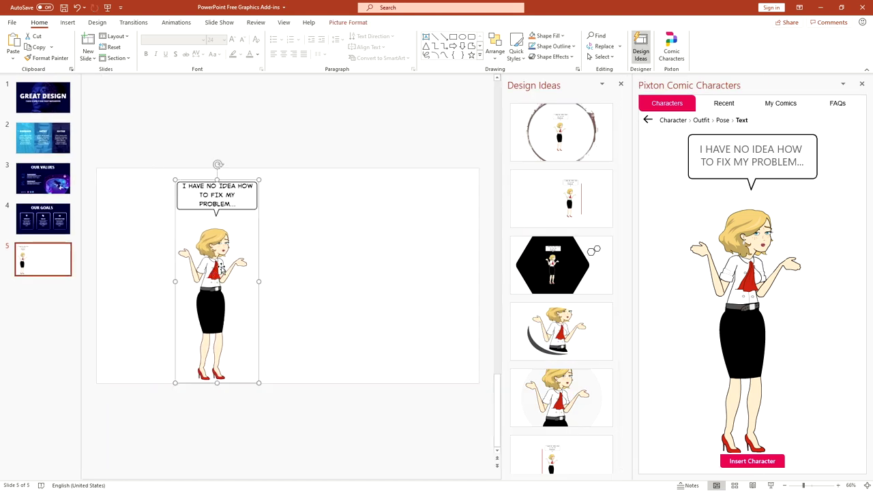
drag(258, 179, 243, 221)
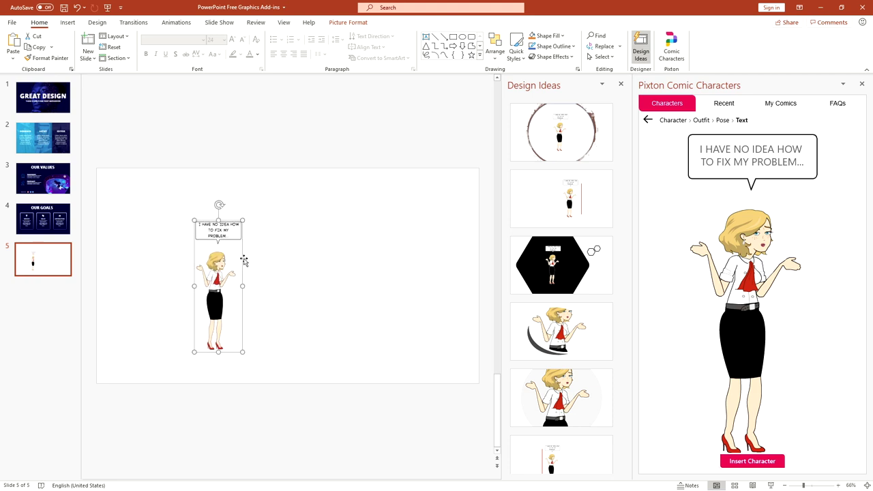
- Nudge the character and give slide 5 a dark navy solid background
drag(244, 260, 216, 269)
right_click(414, 196)
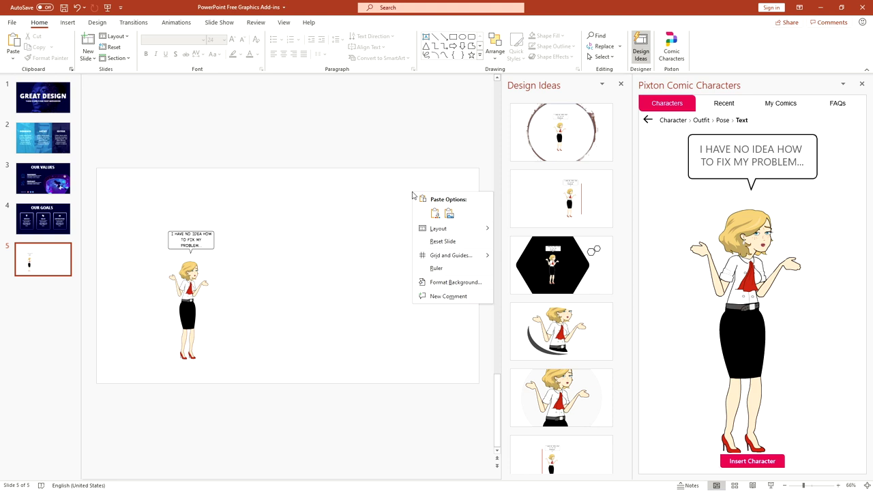
click(440, 280)
click(833, 193)
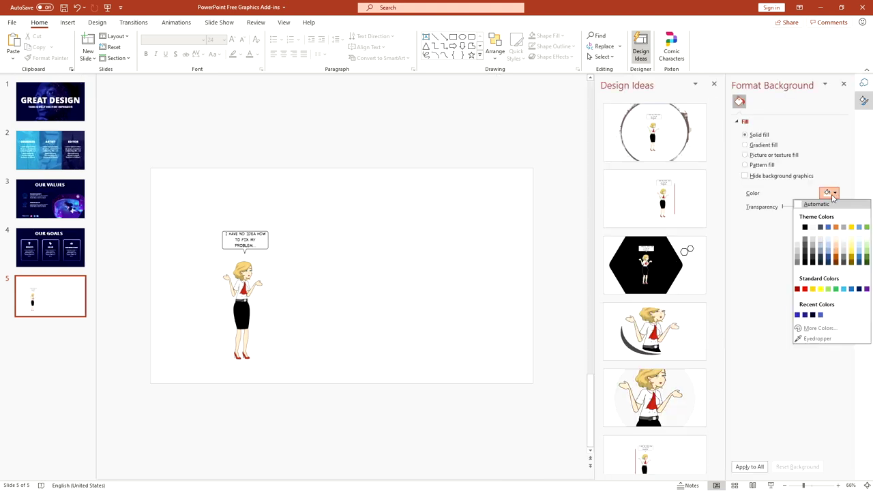
click(813, 314)
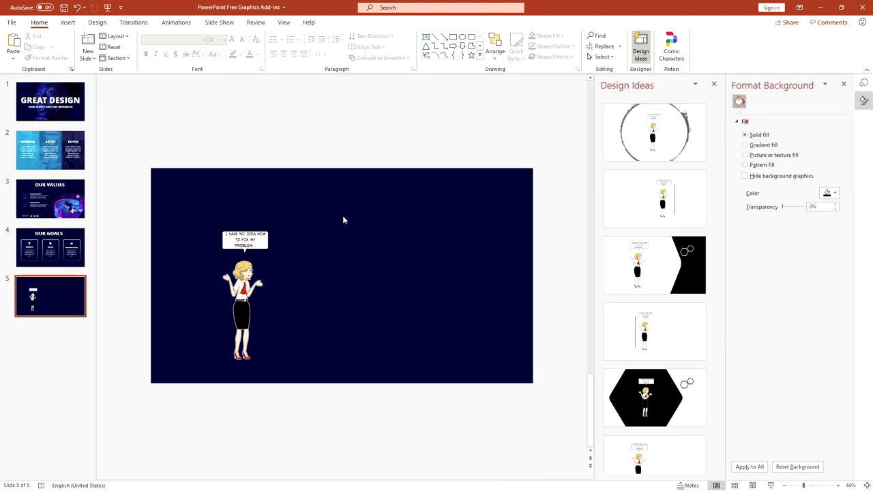
- Copy the OUR GOALS title and RESULTS box from slide 4 onto slide 5
click(51, 247)
click(272, 202)
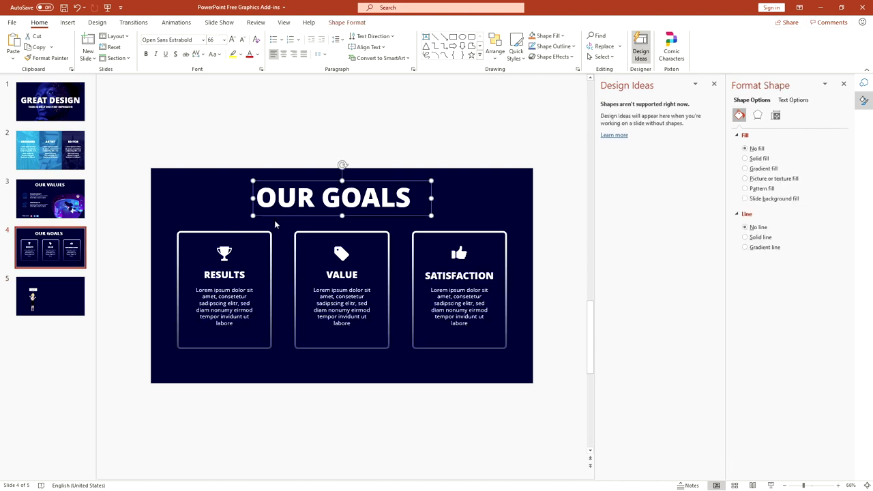
shift+click(271, 234)
key(ctrl+c)
click(51, 296)
key(ctrl+v)
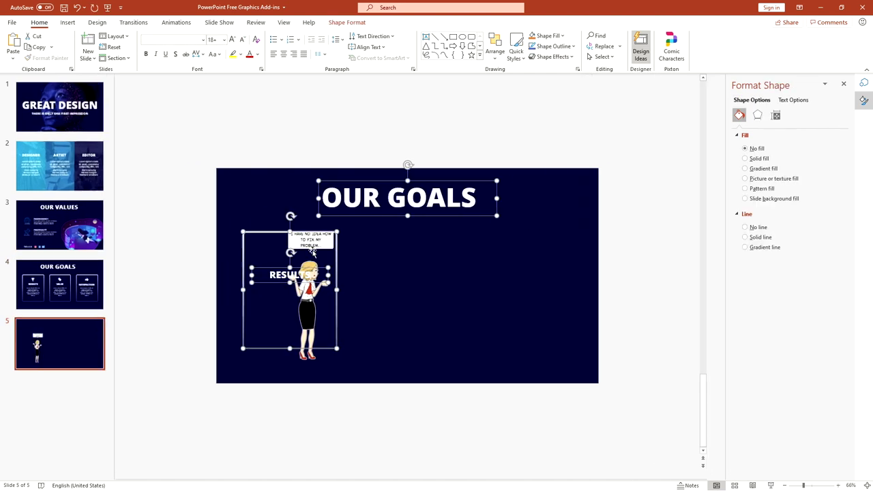
- Change the title to OUR SOLUTION on one line and centre it horizontally
double_click(443, 197)
text(SOLUTION)
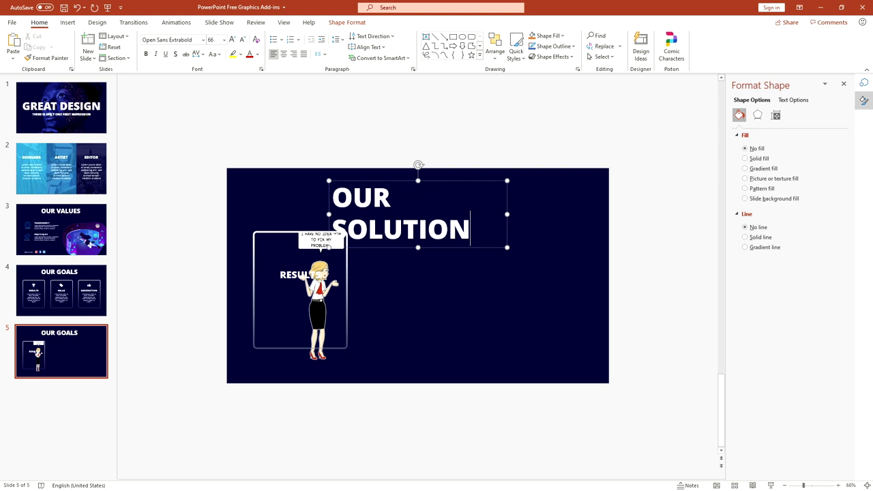
drag(509, 213, 552, 210)
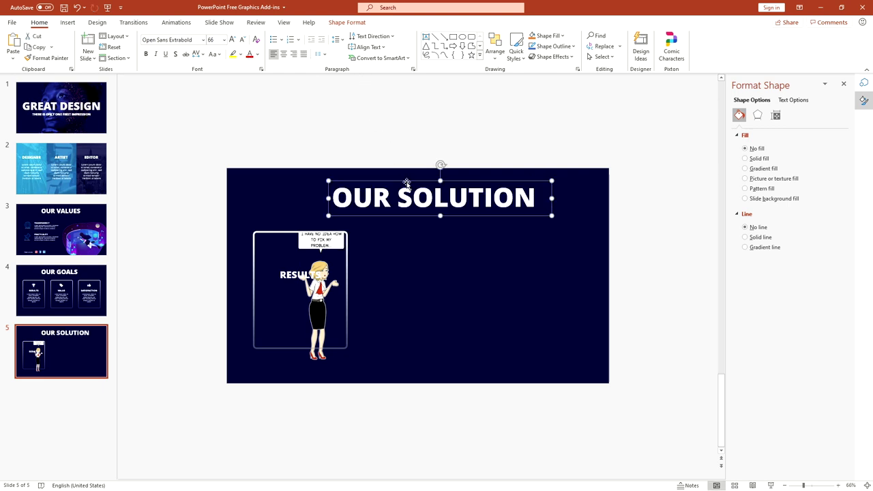
drag(407, 182, 381, 180)
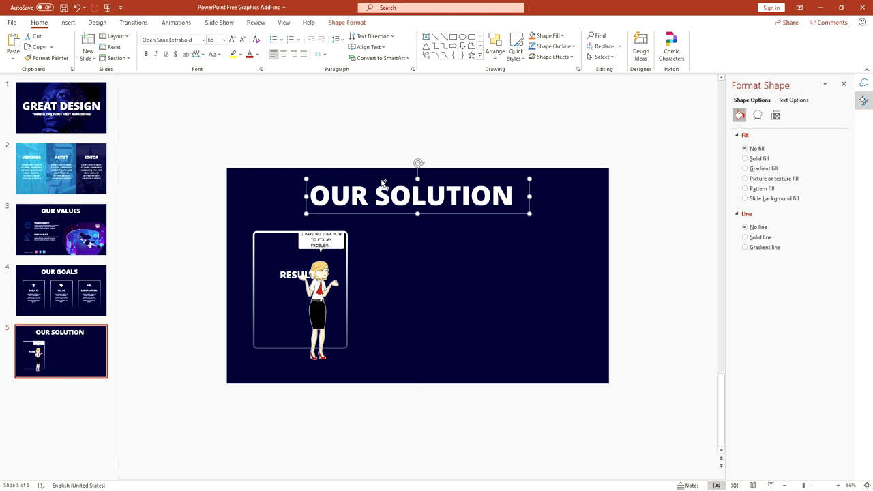
key(ctrl+z)
click(495, 49)
mouse_move(508, 201)
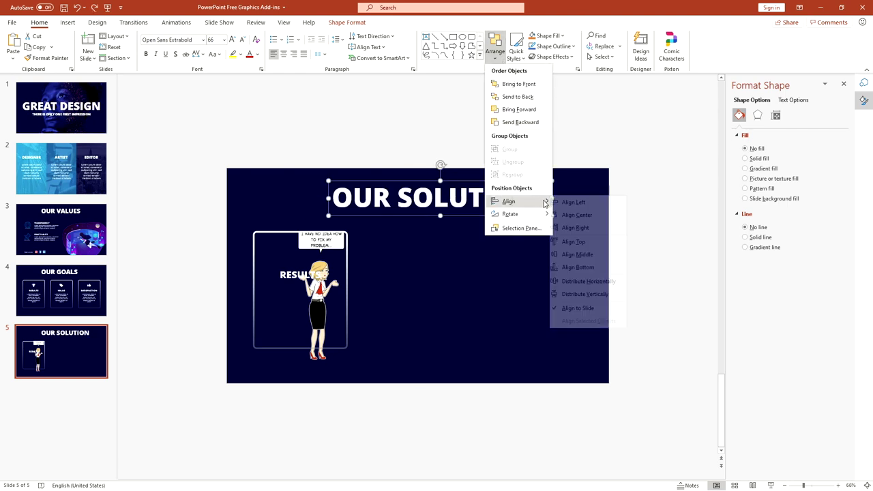
click(580, 214)
- Pull the RESULTS box out of the group, shorten it, and place it right of the character
click(360, 254)
click(347, 273)
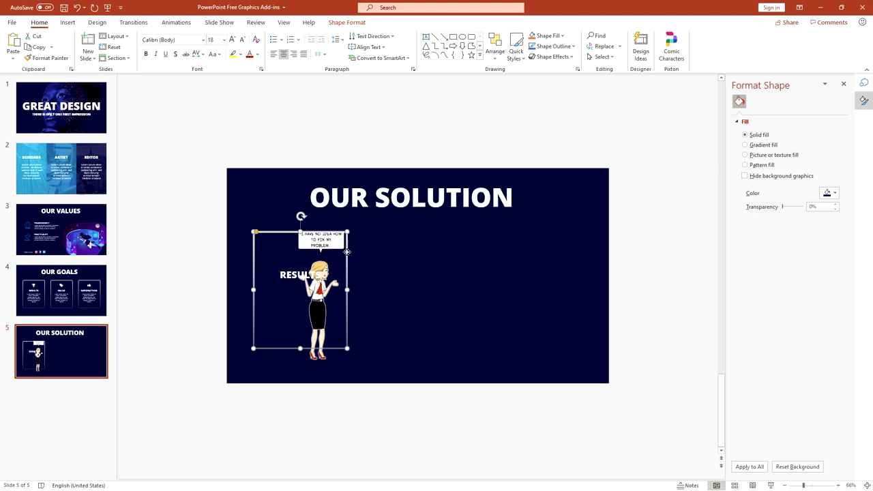
click(347, 273)
drag(349, 266, 503, 263)
click(345, 228)
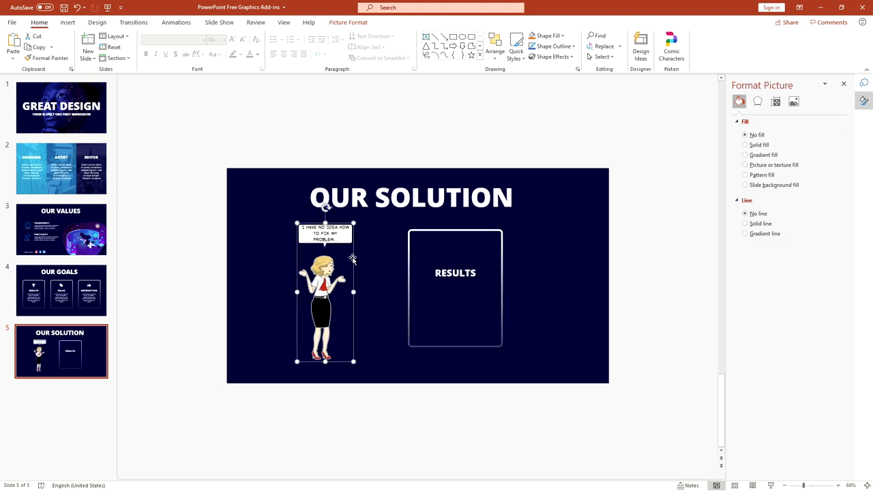
drag(345, 227, 321, 226)
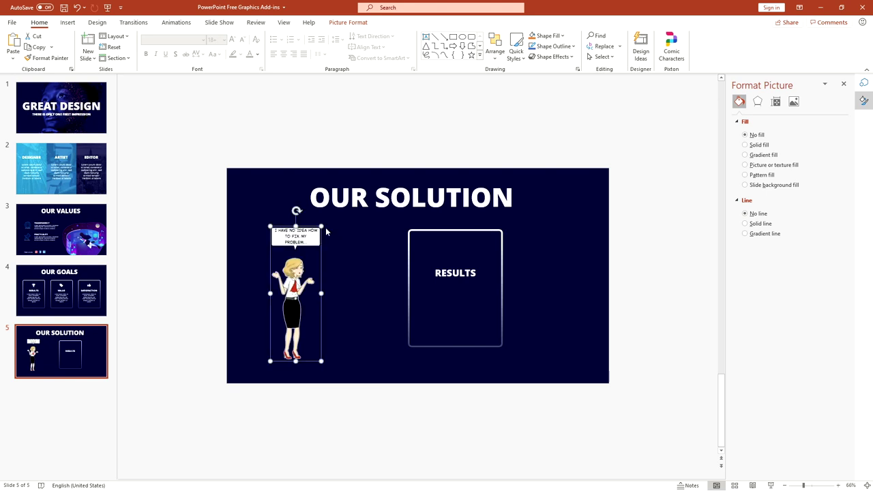
click(468, 230)
drag(455, 348, 456, 285)
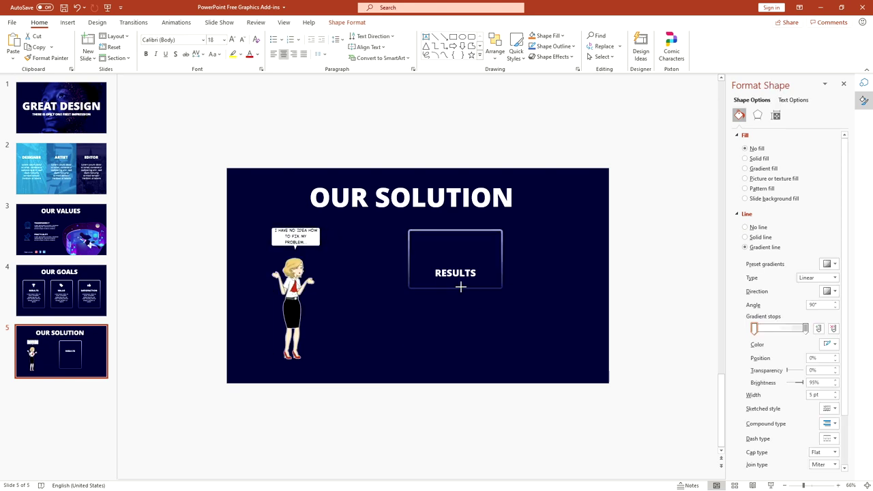
drag(461, 233, 432, 277)
- Replace RESULTS with OUR PRODUCT and enlarge its font twice, centred in the box
double_click(432, 277)
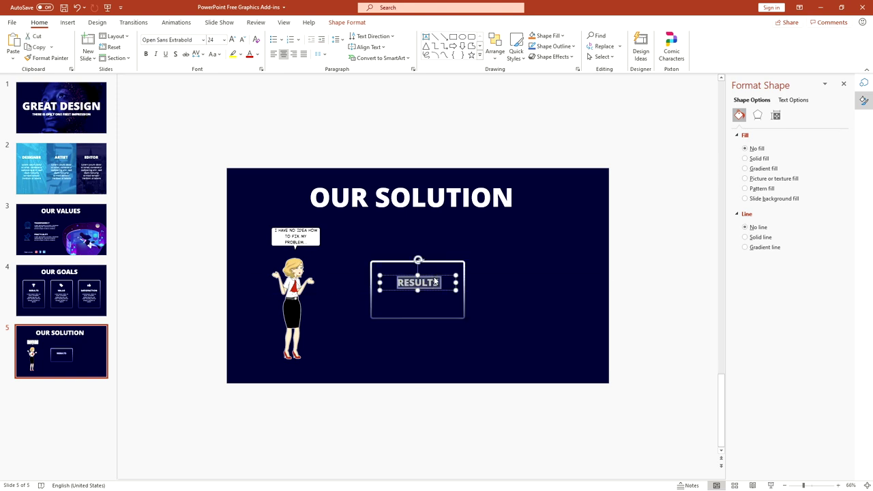
key(BackSpace)
text(OUR PRODUCT)
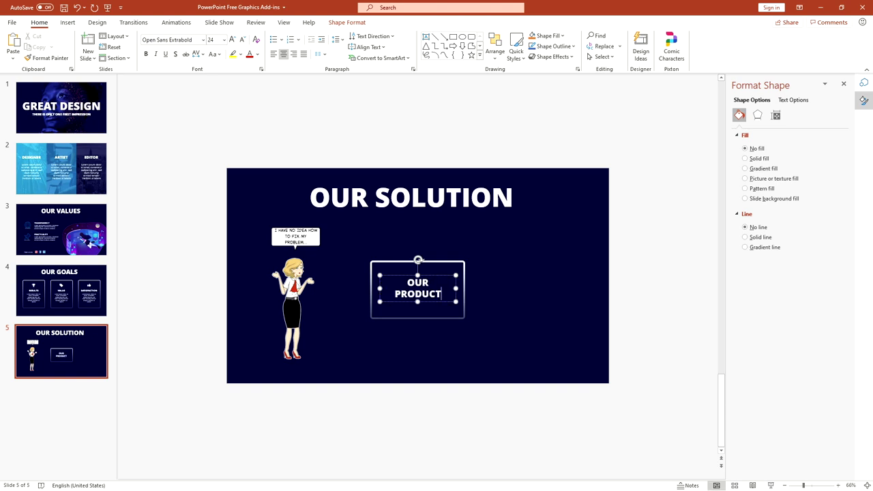
click(455, 275)
click(232, 39)
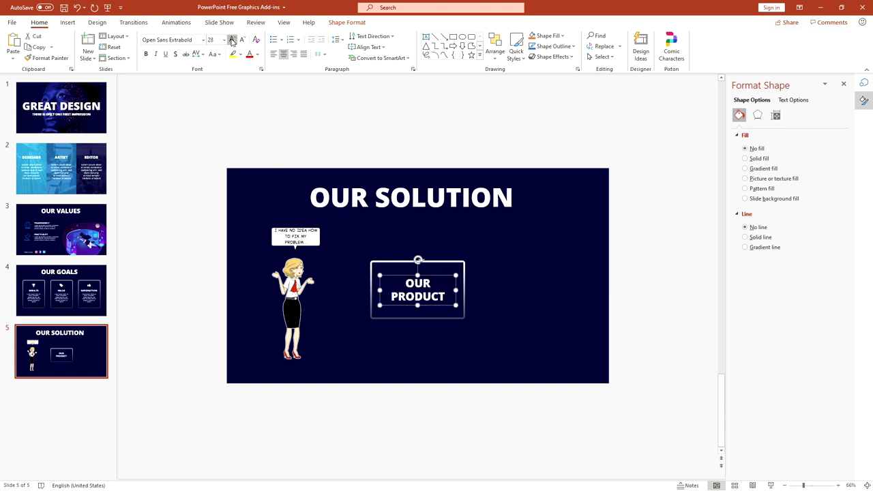
click(232, 39)
drag(437, 275, 438, 271)
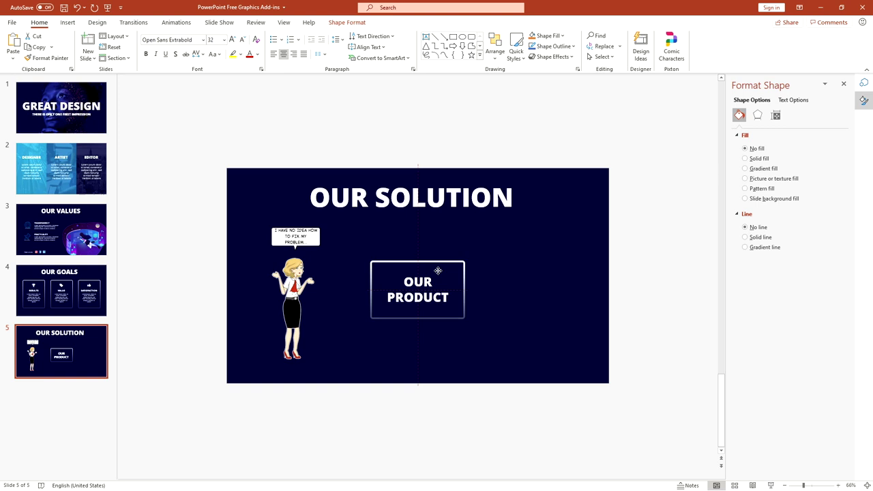
click(295, 300)
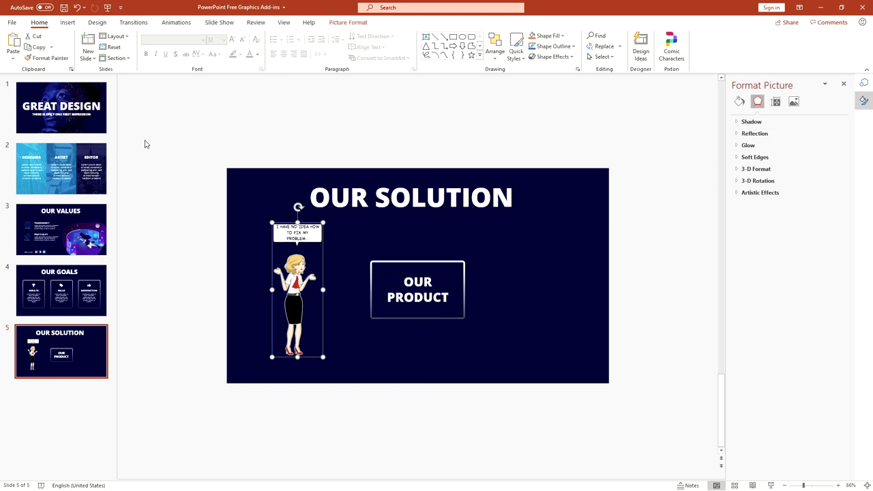
- Draw a right arrow between the confused woman and OUR PRODUCT
click(68, 22)
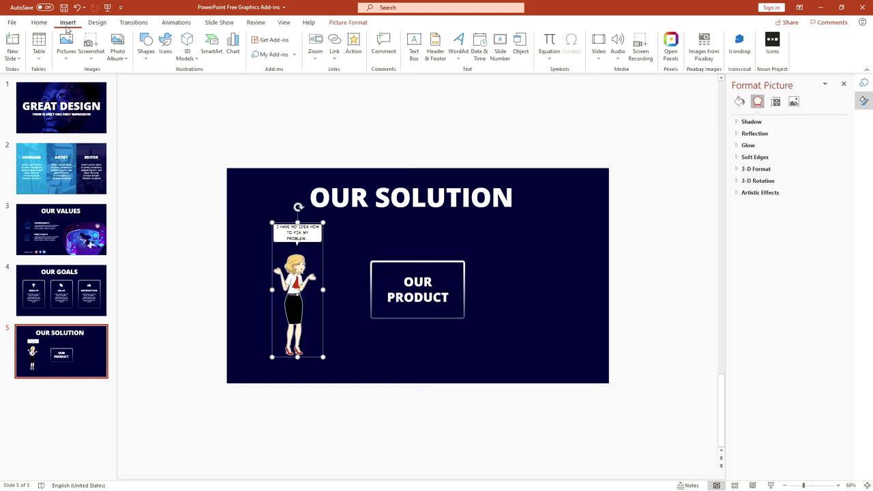
click(152, 60)
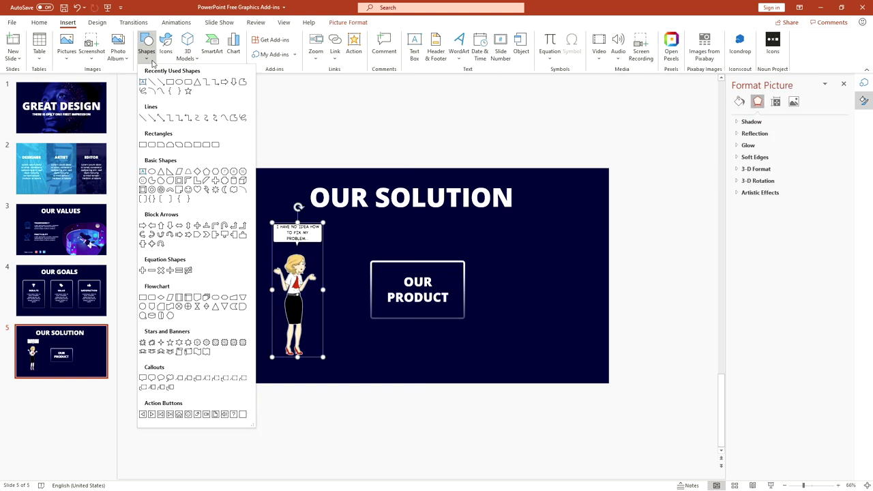
click(220, 82)
drag(331, 275, 354, 291)
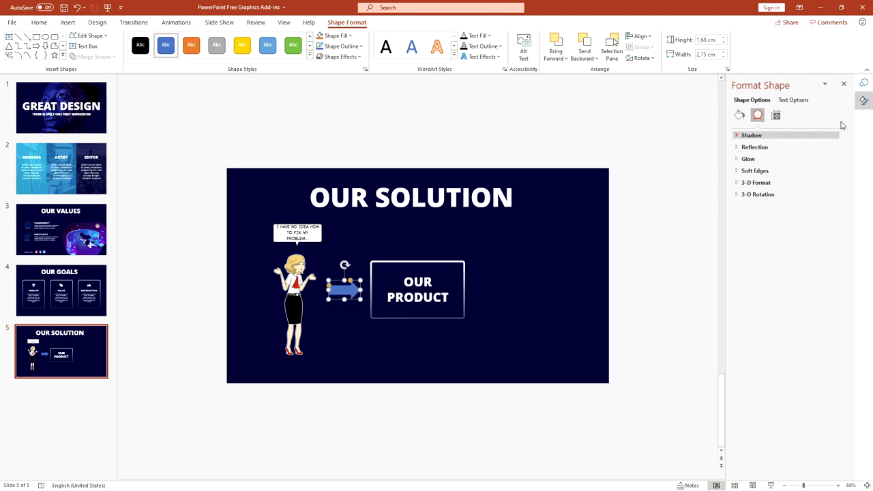
- Give the arrow no outline and a dark-to-blue gradient fill at 0° angle
click(739, 115)
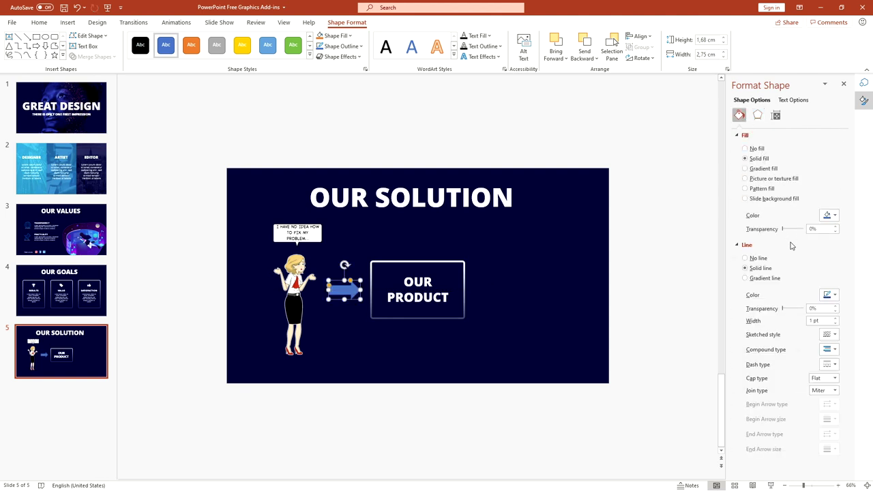
click(760, 260)
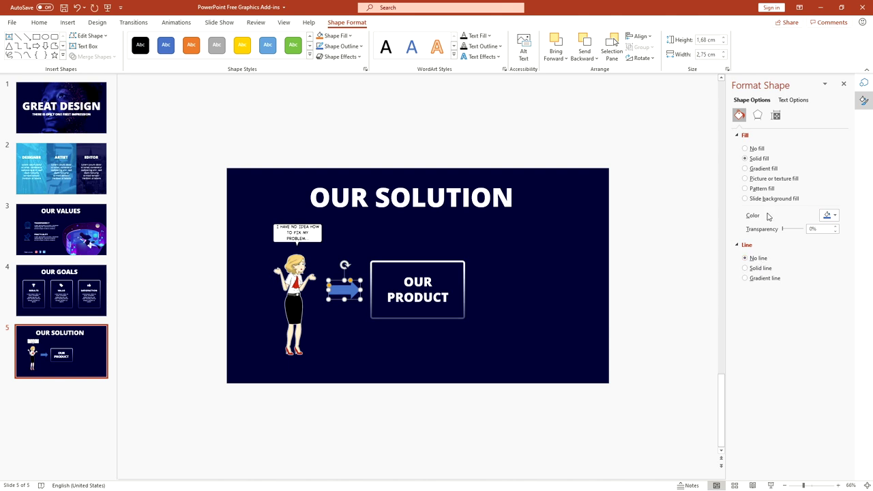
click(759, 170)
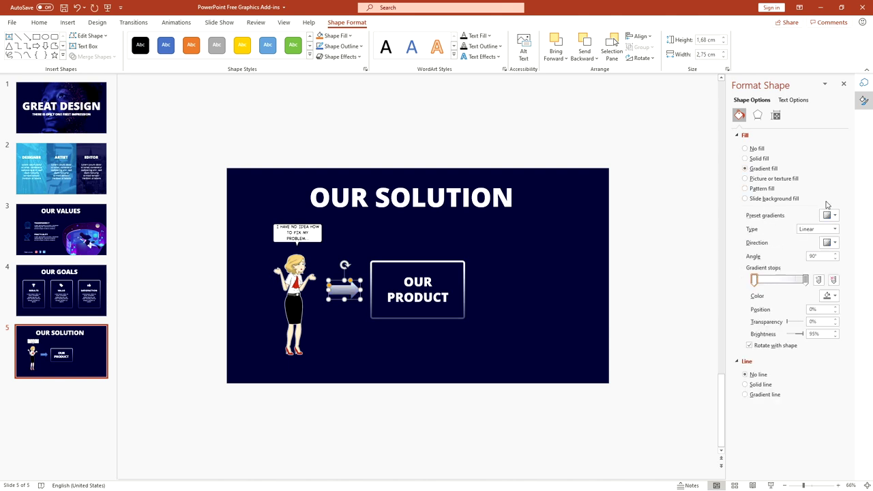
click(829, 295)
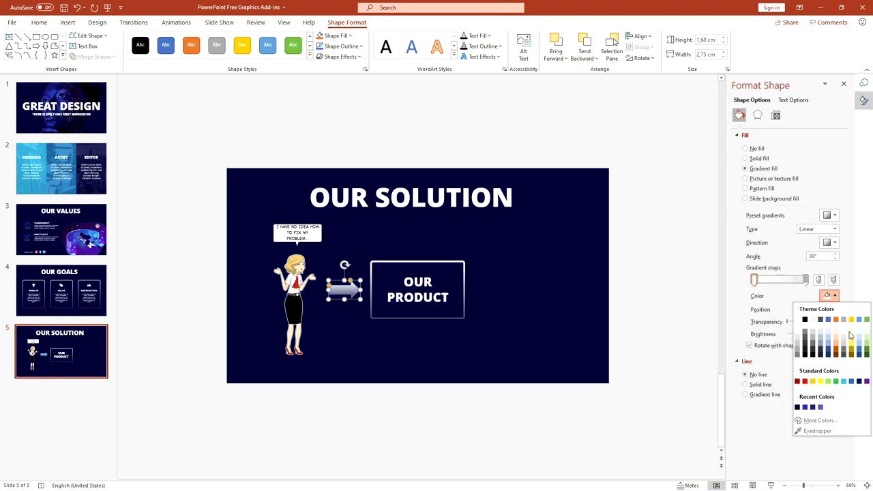
click(797, 407)
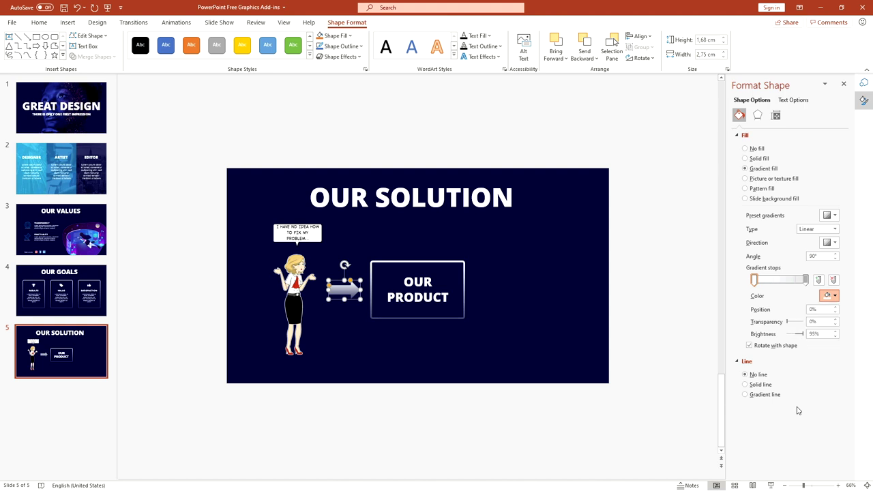
double_click(819, 257)
key(BackSpace)
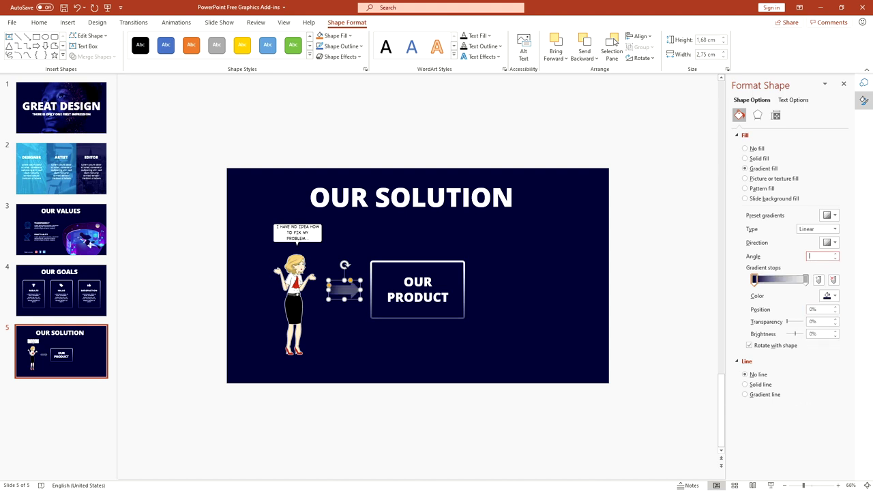
click(807, 280)
click(830, 295)
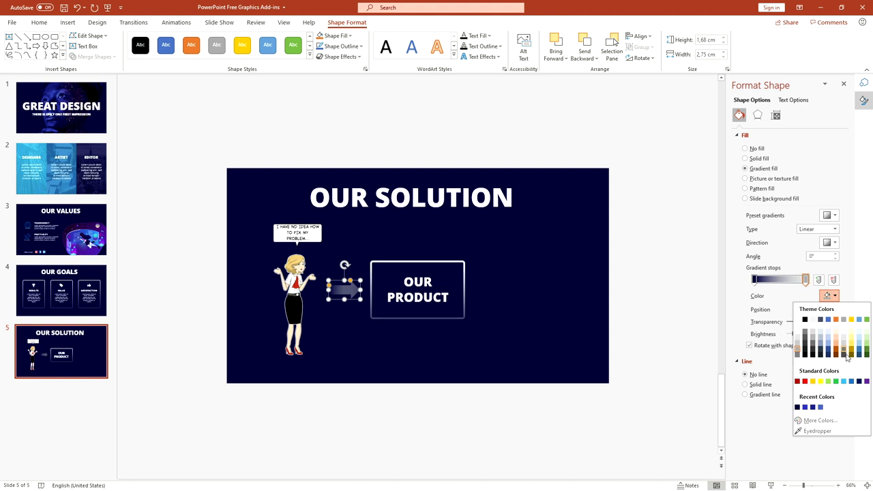
click(806, 407)
click(565, 263)
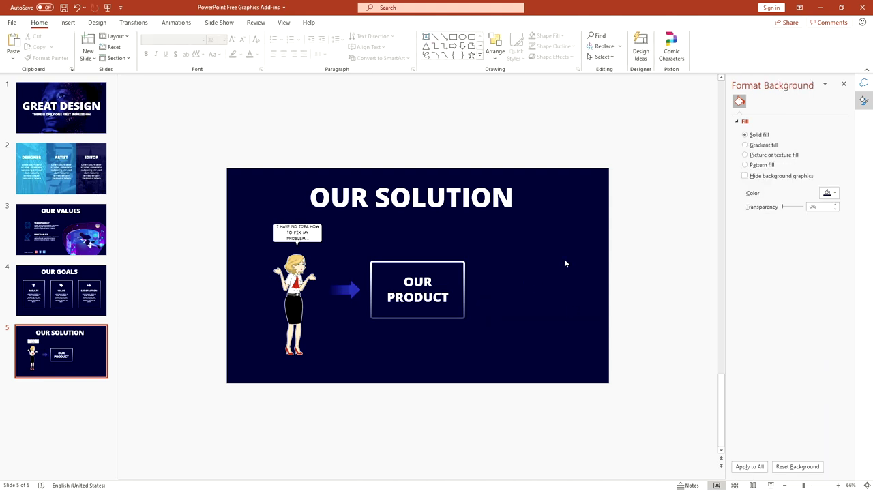
- Place a copy of the gradient arrow after the OUR PRODUCT box
click(352, 294)
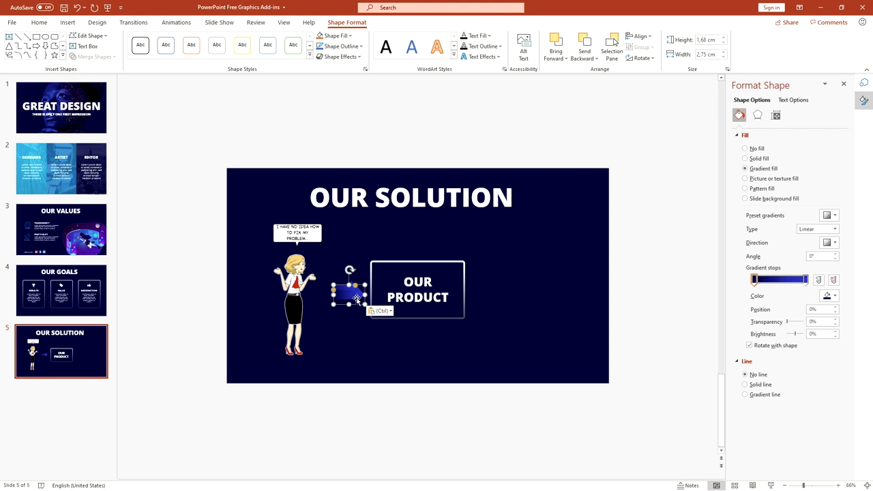
drag(353, 295, 495, 291)
click(499, 319)
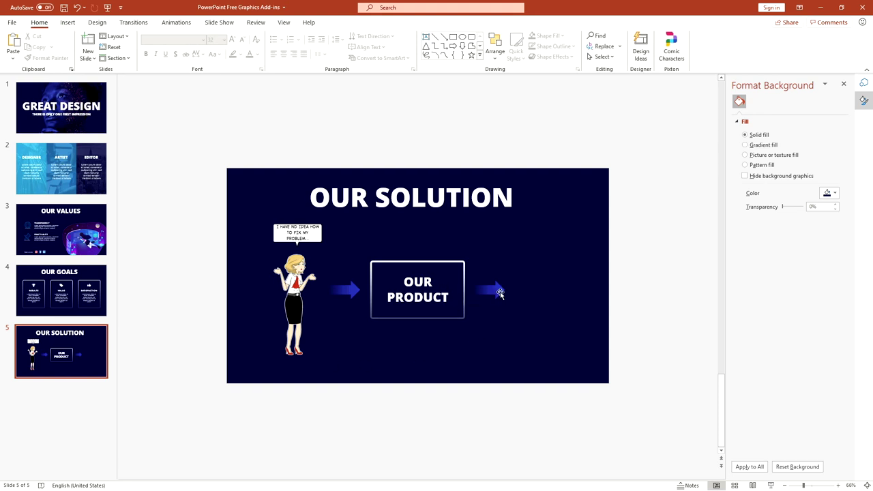
- Insert a thumbs-up Pixton character saying 'GREAT. THAT WAS EASY!' onto the slide
click(865, 83)
click(629, 127)
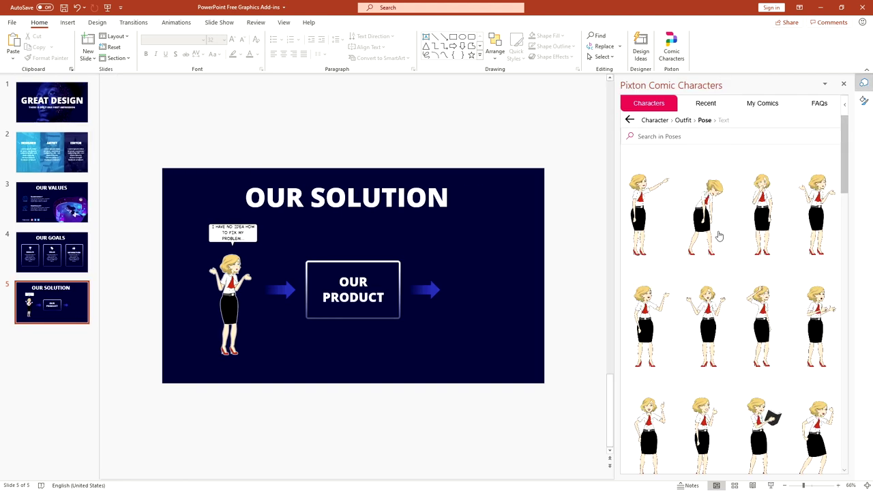
scroll(729, 237, down, 3)
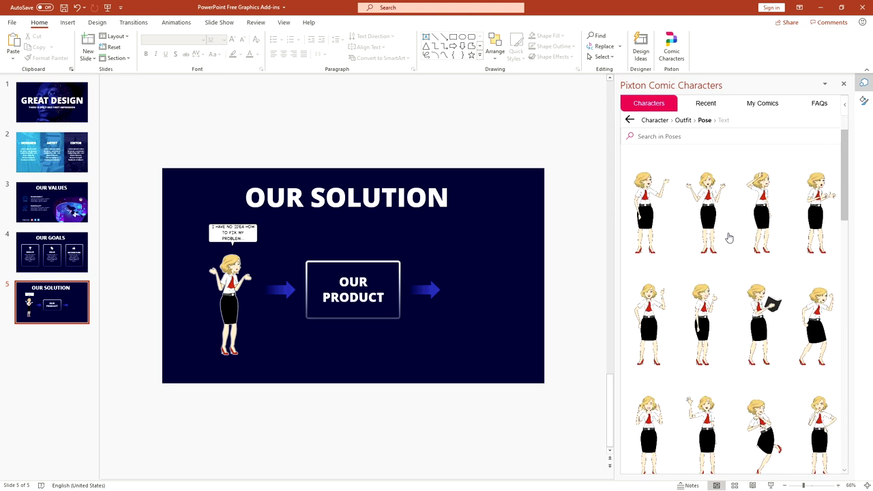
scroll(729, 238, down, 5)
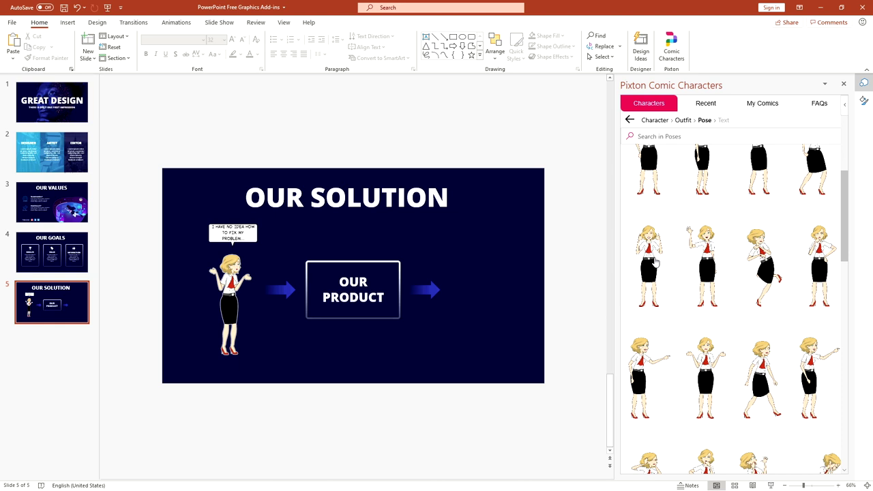
click(654, 263)
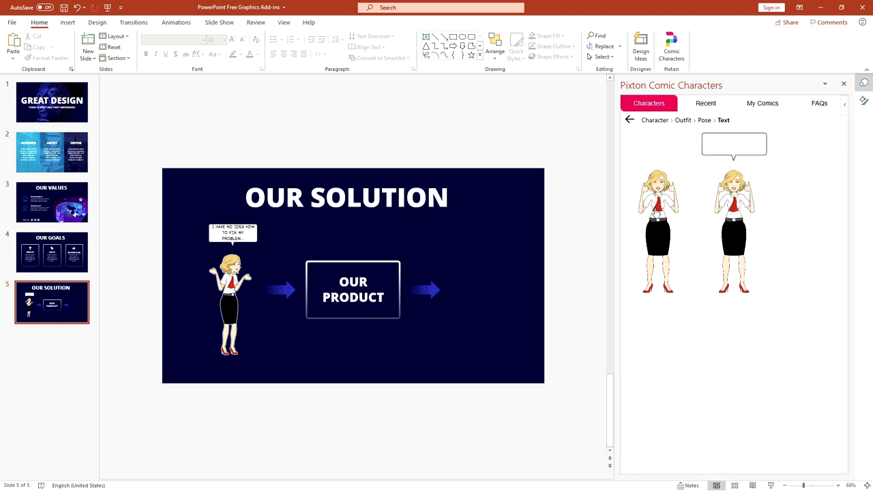
click(736, 213)
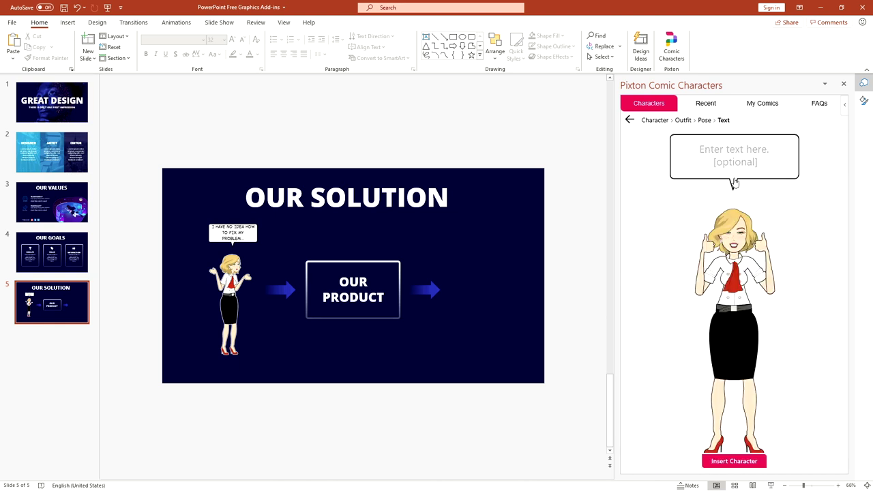
click(734, 160)
text(GREAT. )
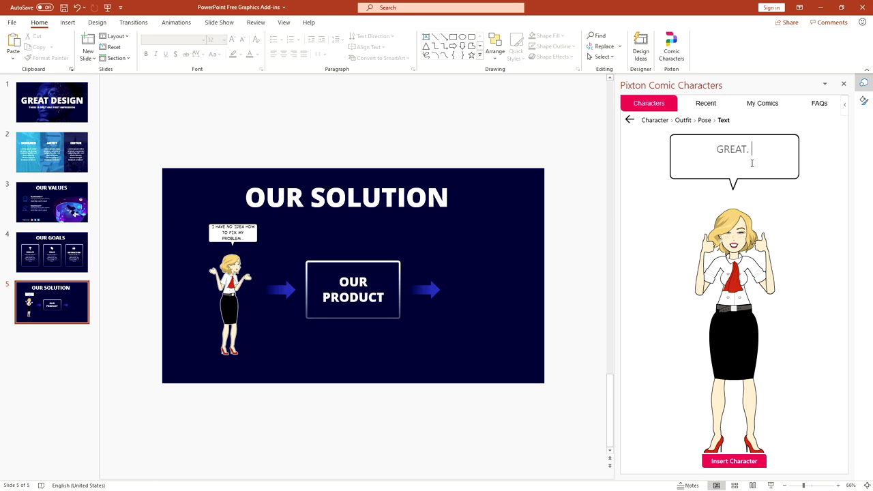
text(THAT WAS EASY!)
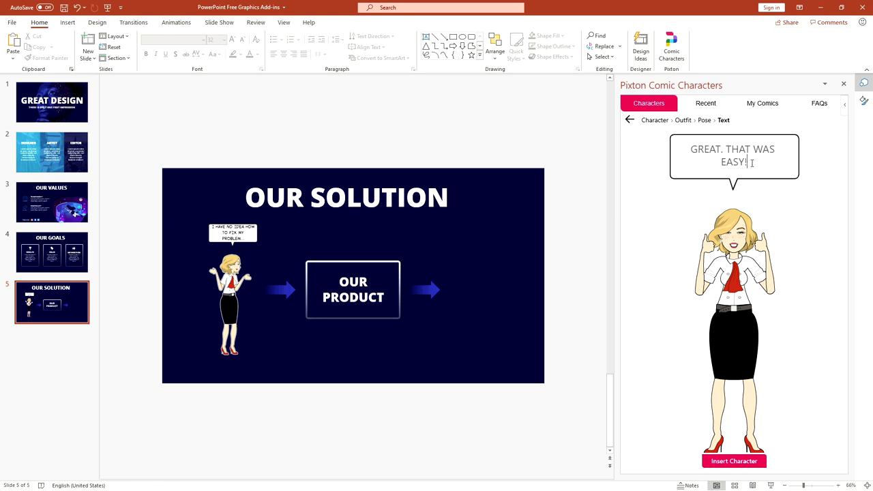
click(734, 461)
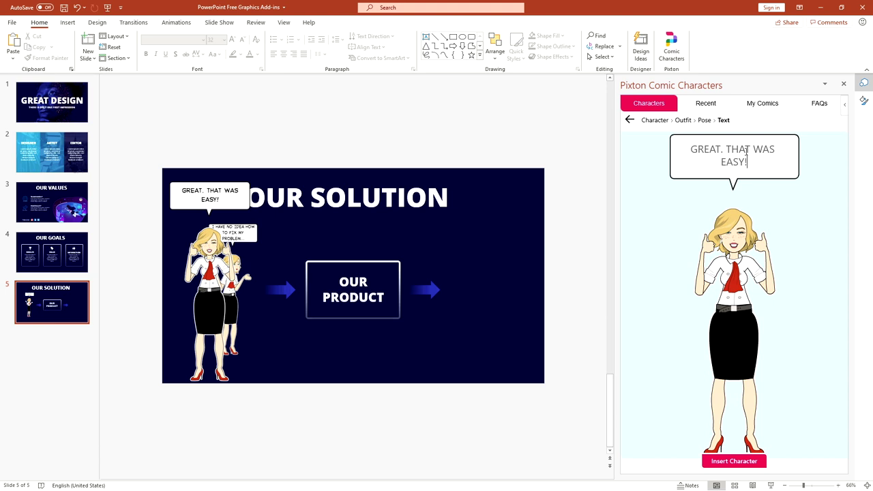
- Shrink the thumbs-up character to match the first and place it after the second arrow
click(206, 313)
drag(209, 295, 286, 270)
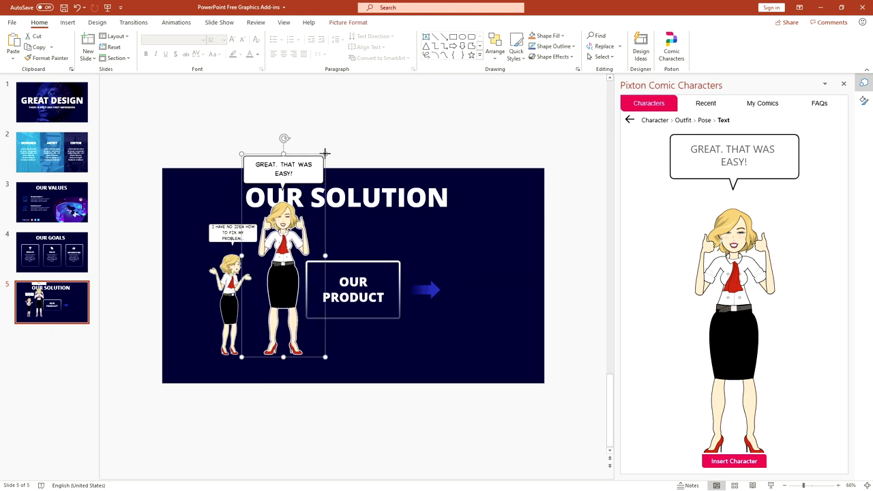
drag(325, 153, 300, 221)
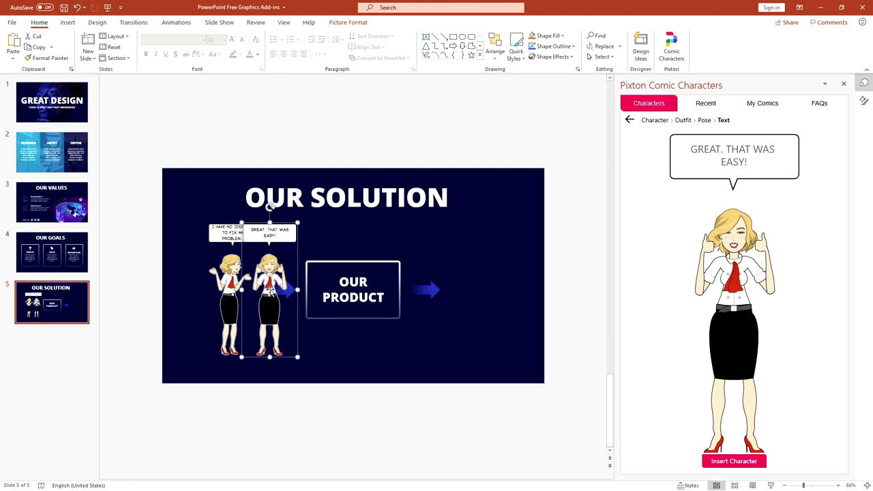
drag(268, 288, 473, 287)
click(574, 288)
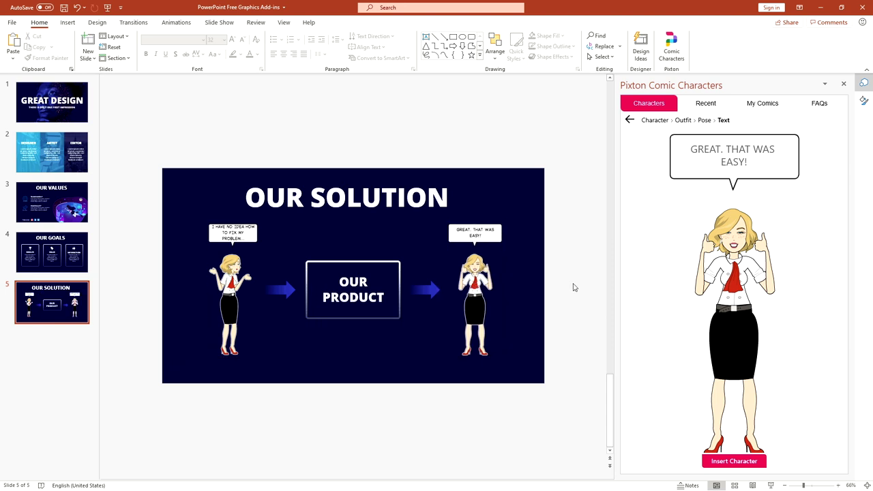
click(844, 84)
click(858, 84)
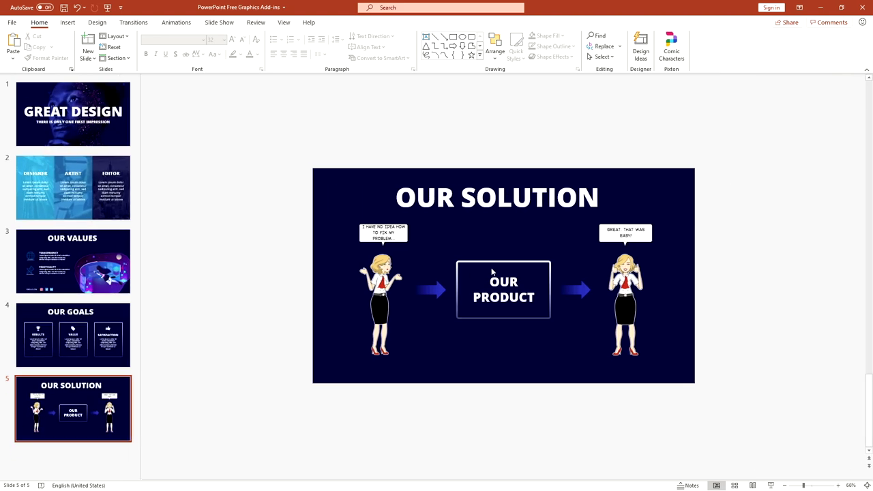